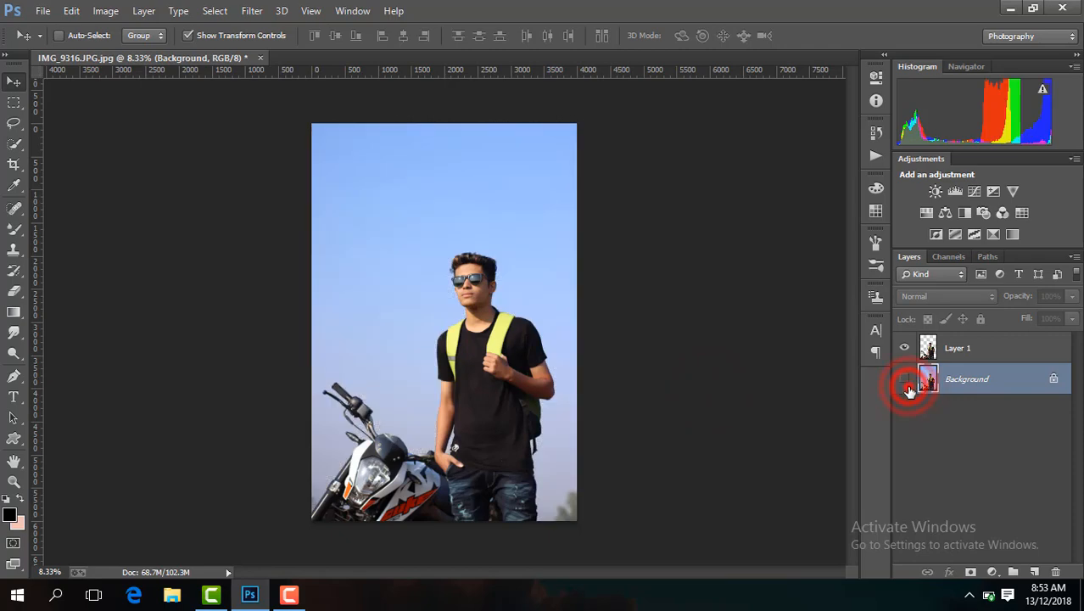
Step: Hide the Background layer so only the cut-out man and motorcycle remain on transparency
left_click(905, 378)
left_click(905, 379)
left_click(904, 378)
Step: Place the v-srinivasan-1182602-unsplash image as an embedded object between Layer 1 and the Background layer
left_click(43, 10)
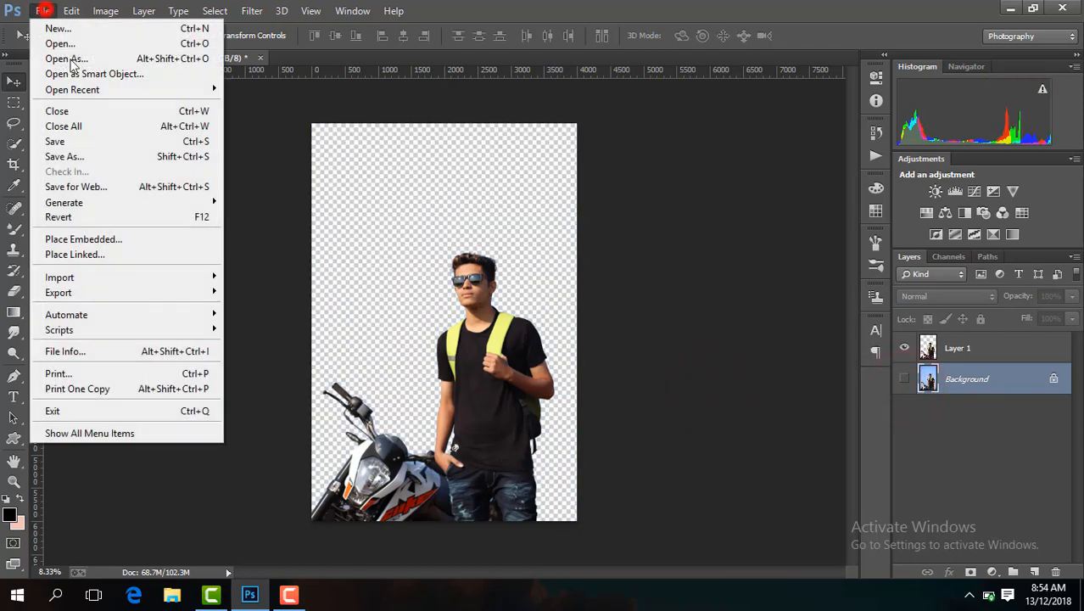
left_click(139, 235)
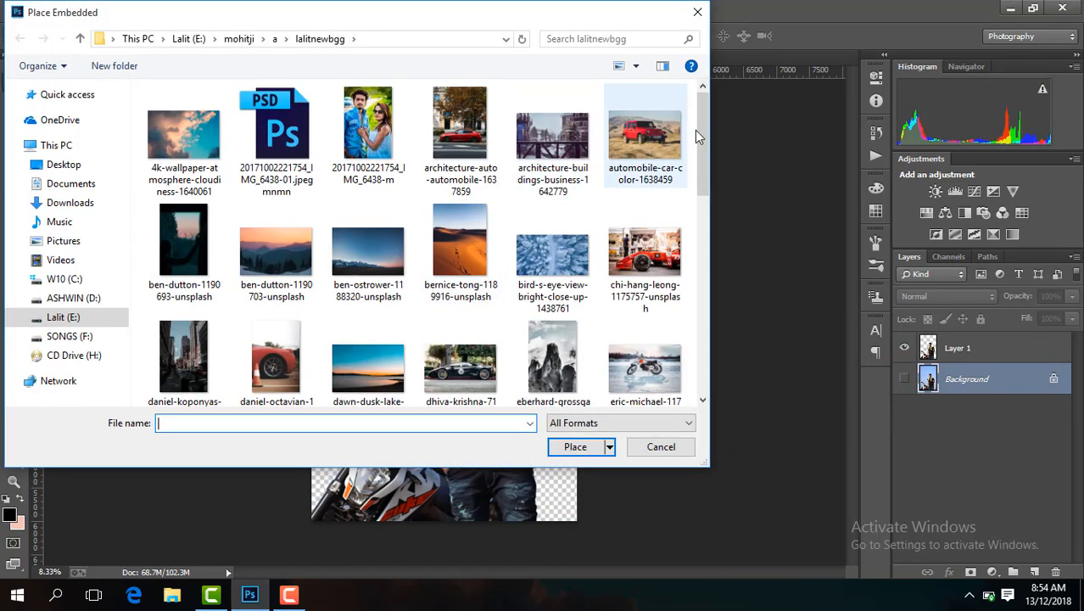
left_click_drag(705, 136, 704, 331)
double_click(294, 333)
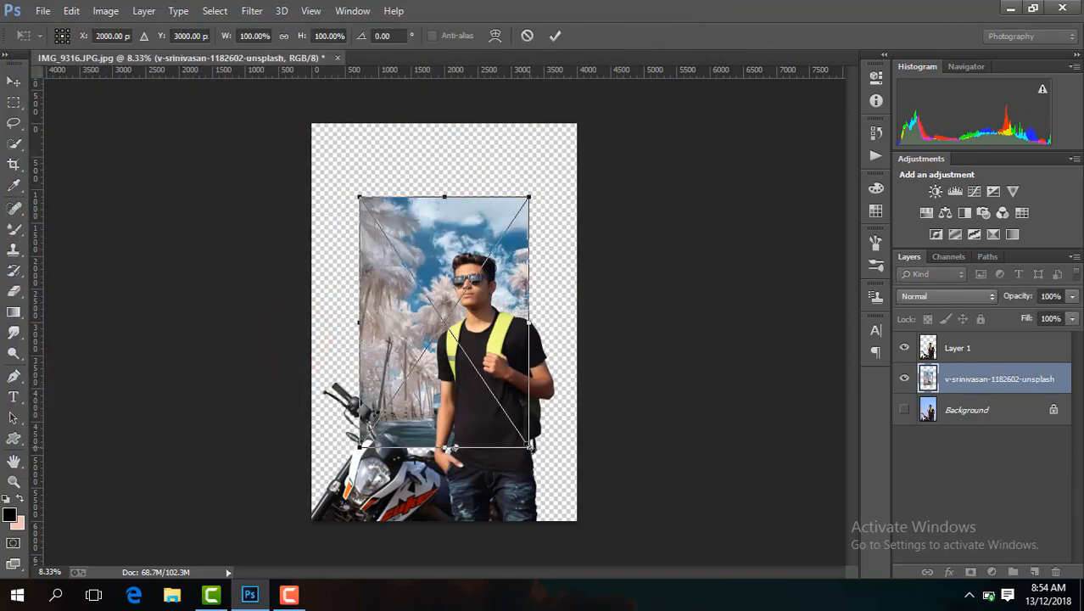
Step: Enlarge the placed palm-tree photo to about 185.5% so it covers the canvas, apply it, and shift it slightly
left_click_drag(530, 446, 599, 556)
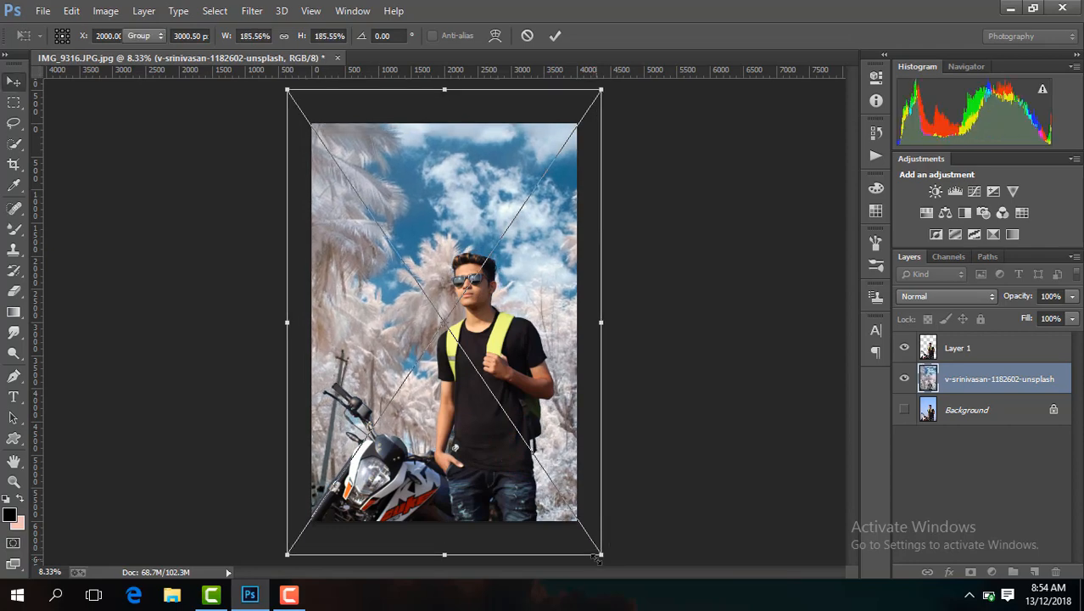
double_click(504, 325)
mouse_move(504, 325)
left_mouse_down()
mouse_move(508, 340)
mouse_move(518, 322)
mouse_move(475, 326)
mouse_move(494, 332)
left_mouse_up()
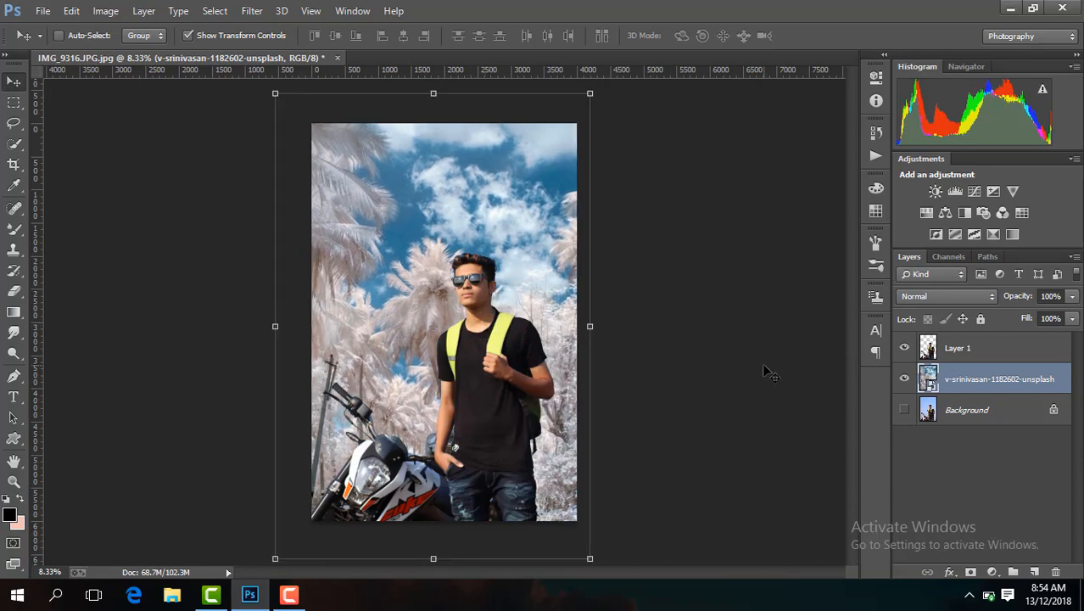
Step: Reduce the placed palm-tree photo to about 168.9%, reposition it over the canvas, apply it, and turn off the transform controls
left_click(907, 379)
left_click(907, 378)
key("ctrl+minus")
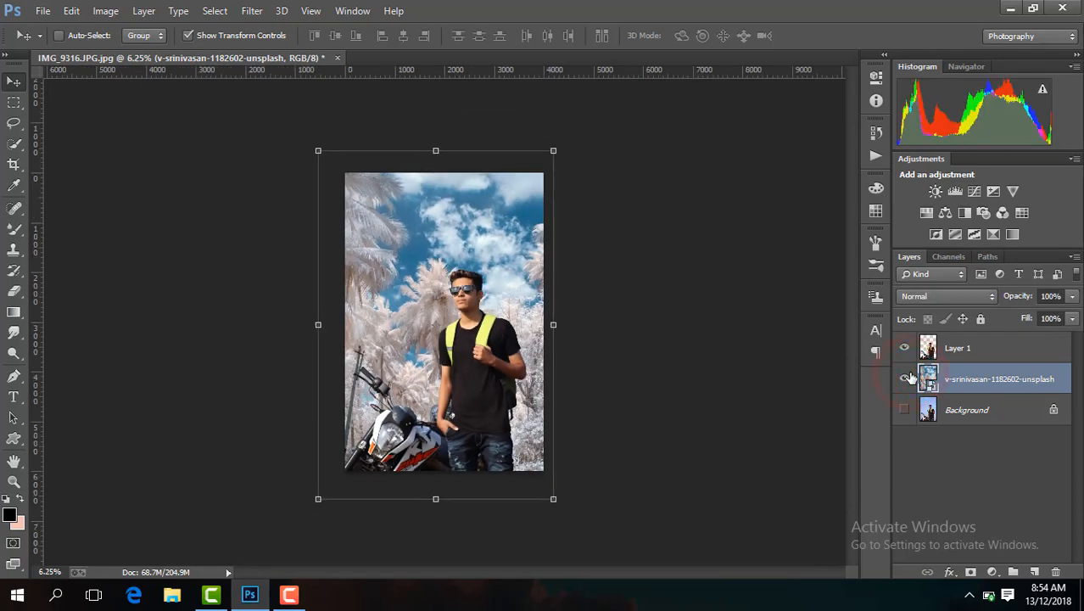
key("ctrl+plus")
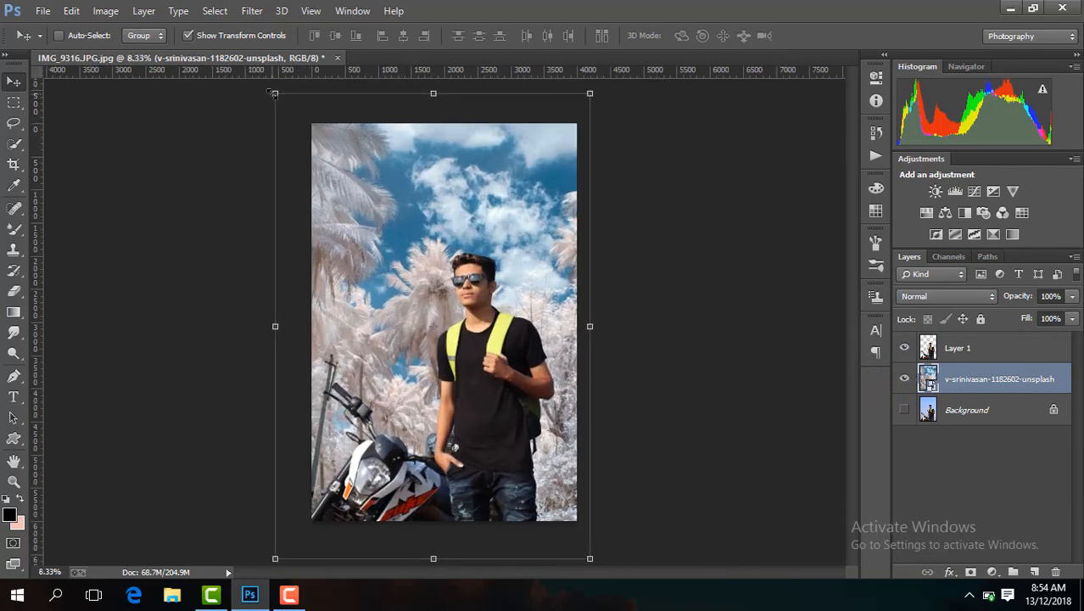
left_click_drag(274, 94, 290, 114)
left_click_drag(288, 559, 301, 540)
left_click_drag(487, 442, 480, 446)
left_click_drag(295, 114, 299, 118)
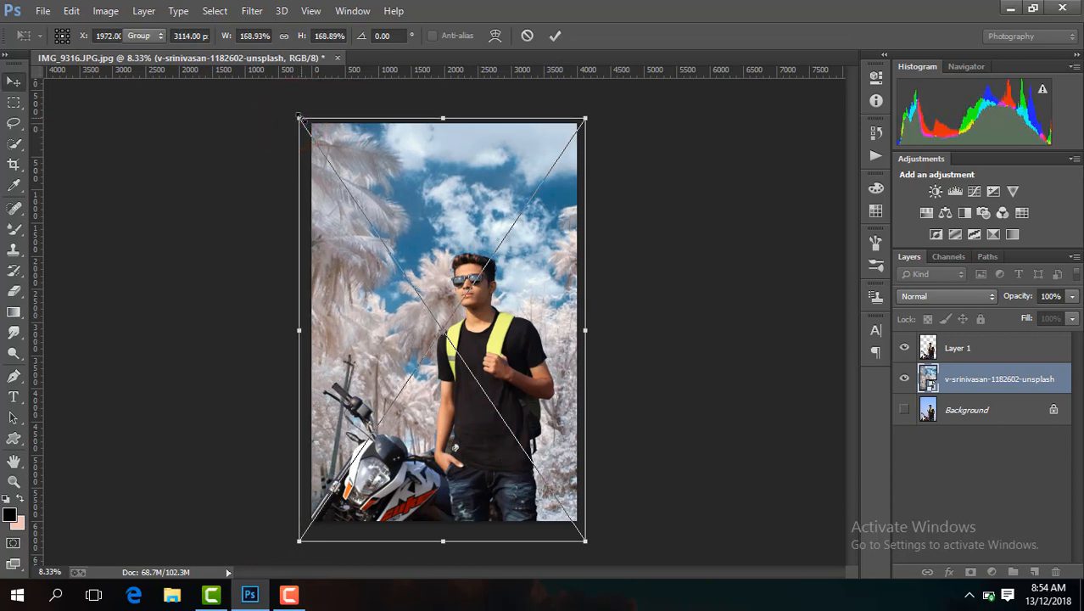
key("Return")
left_click(247, 37)
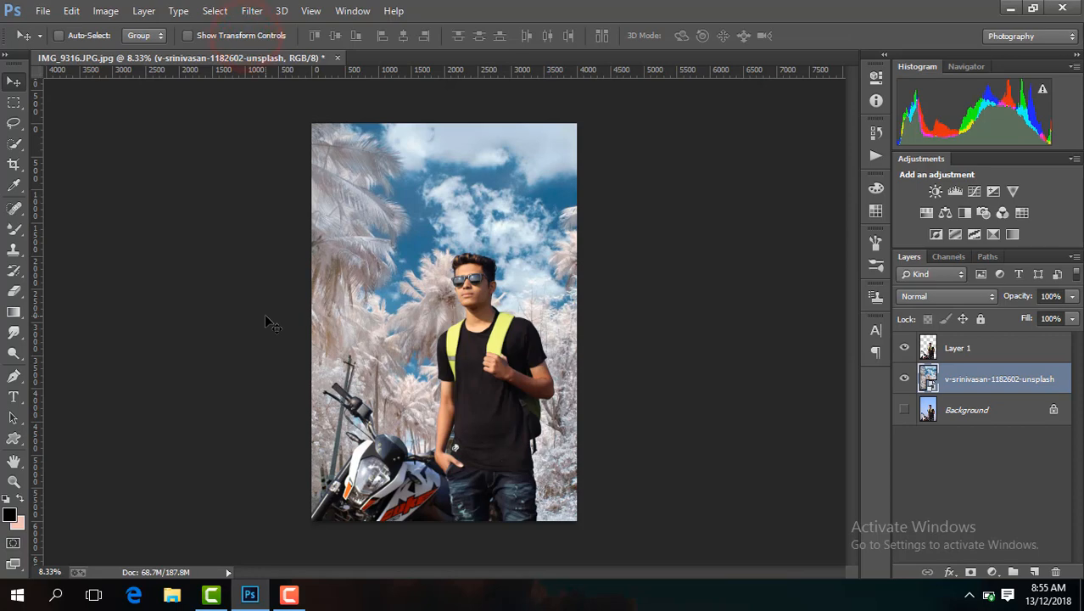
Step: Examine the composite up close to check how the cut-out man and motorcycle sit against the new background
key("ctrl+plus")
key("ctrl+plus")
left_click_drag(853, 304, 853, 367)
key("ctrl+minus")
key("ctrl+minus")
key("ctrl+minus")
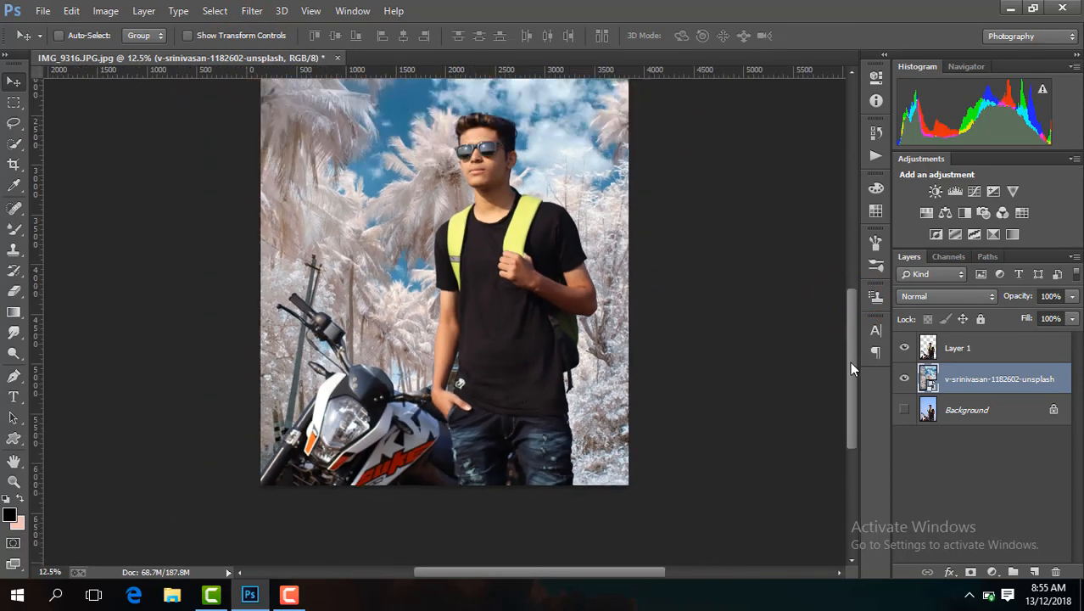
key("ctrl+plus")
key("ctrl+plus")
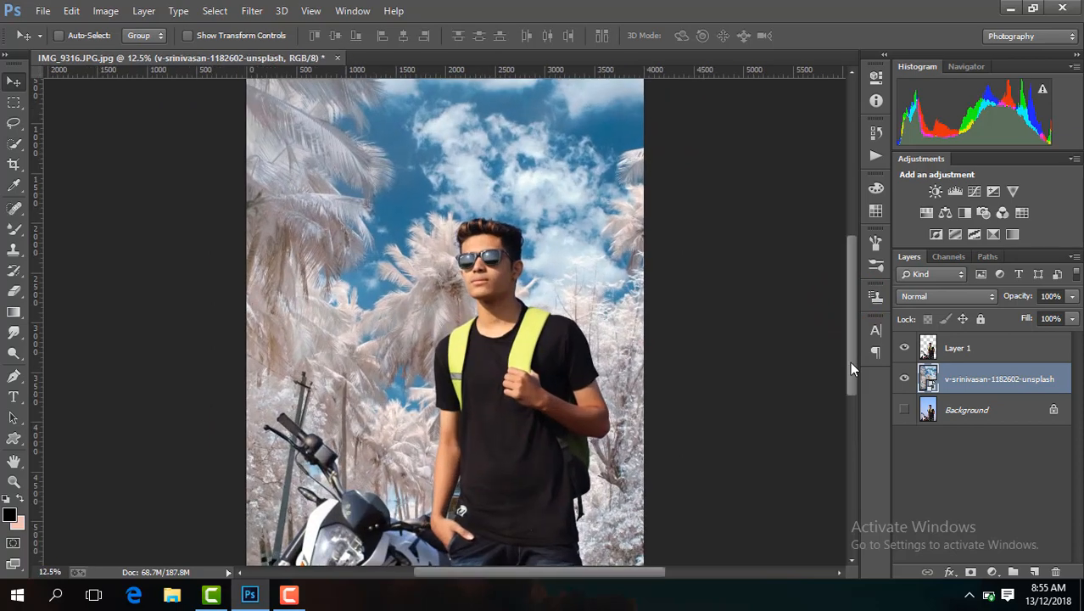
key("ctrl+minus")
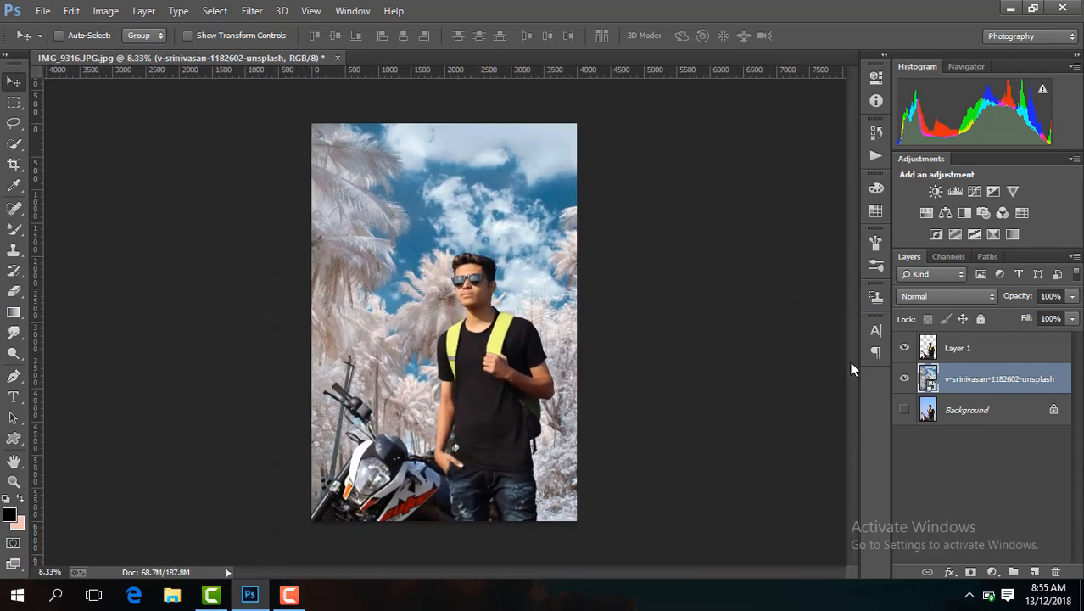
Step: Duplicate the v-srinivasan-1182602-unsplash layer
key("ctrl+j")
left_click(248, 11)
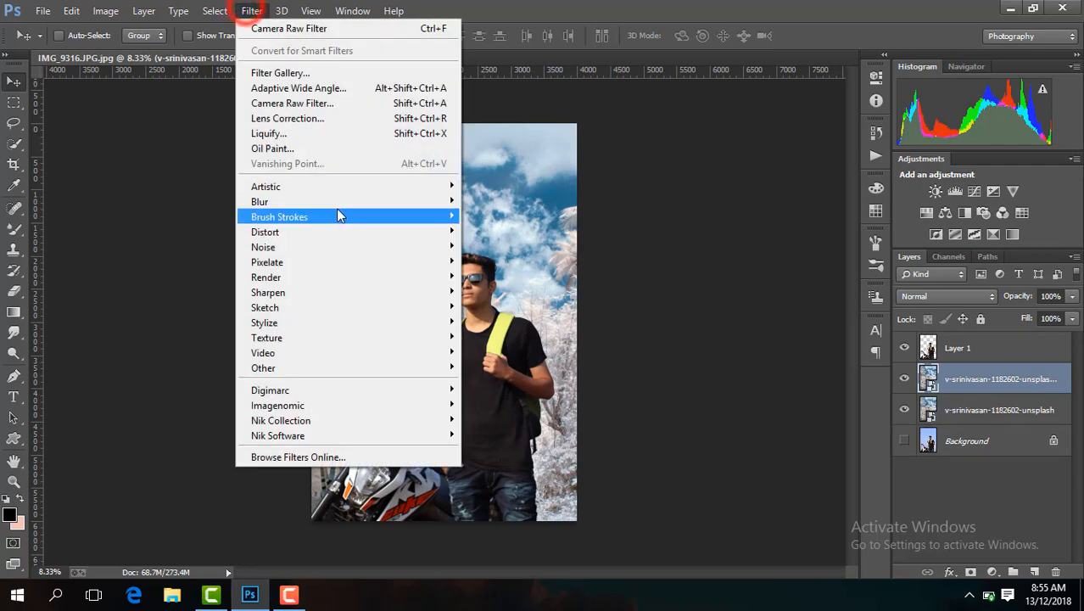
mouse_move(340, 209)
left_click(520, 314)
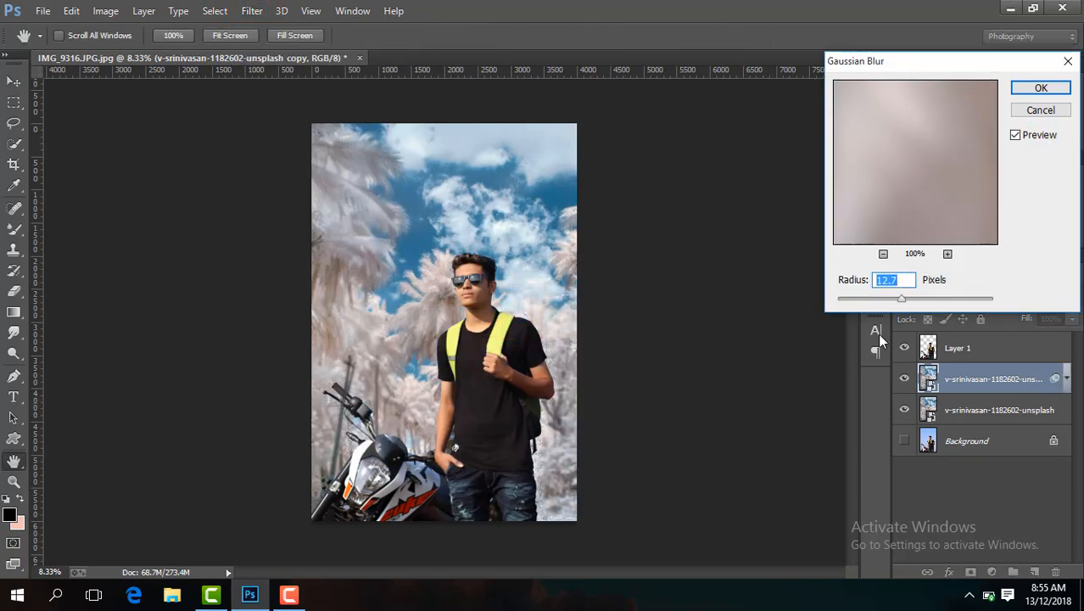
mouse_move(908, 299)
left_mouse_down()
mouse_move(917, 303)
mouse_move(892, 296)
mouse_move(908, 298)
left_mouse_up()
left_click(1032, 112)
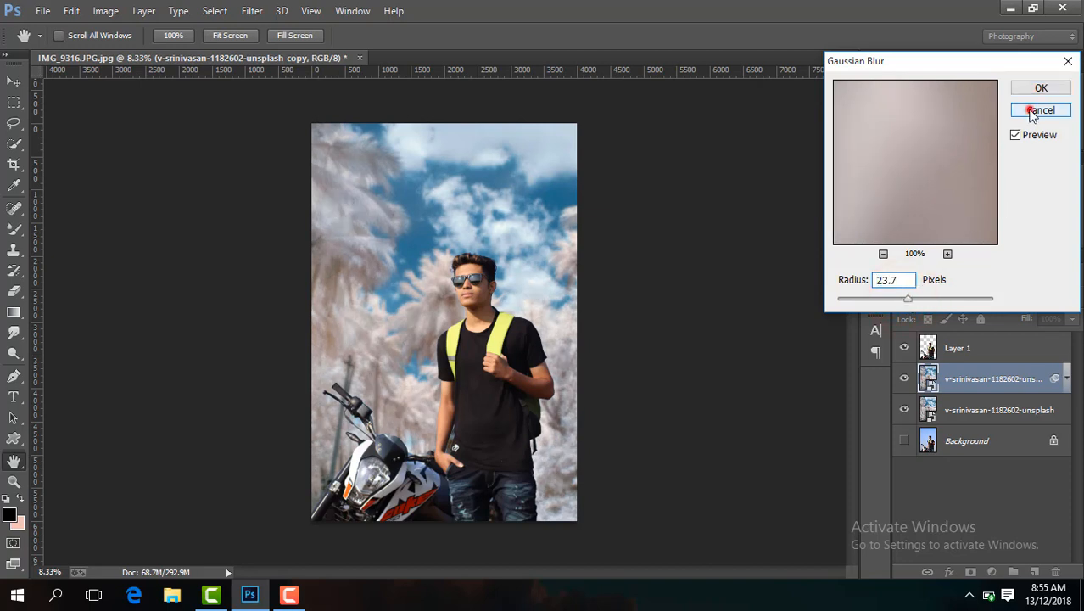
Step: Duplicate Layer 1 and open the Camera Raw Filter on the copy
left_click(961, 354)
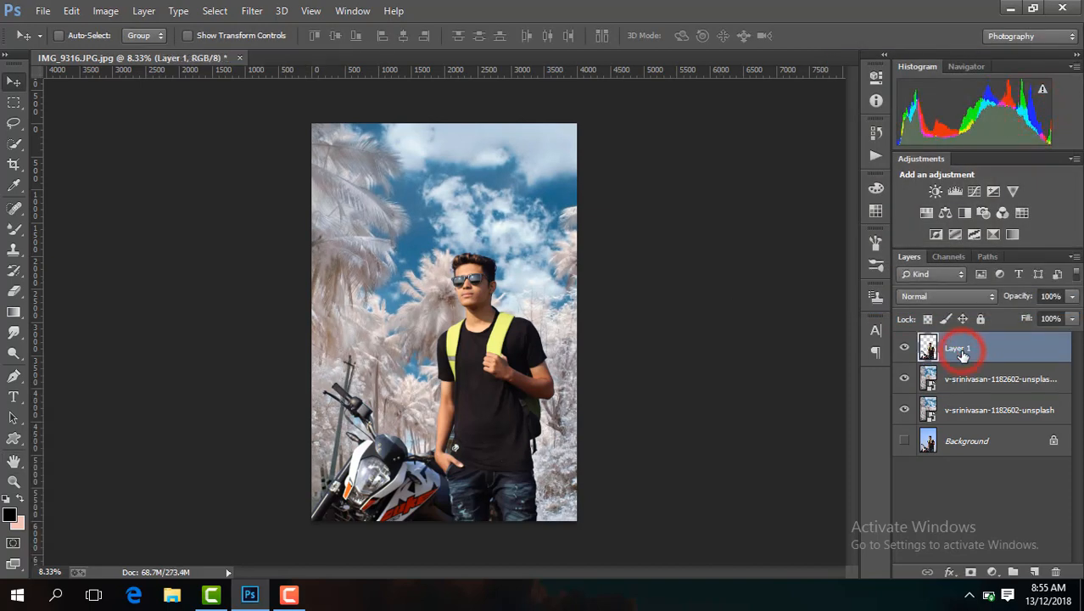
key("ctrl+j")
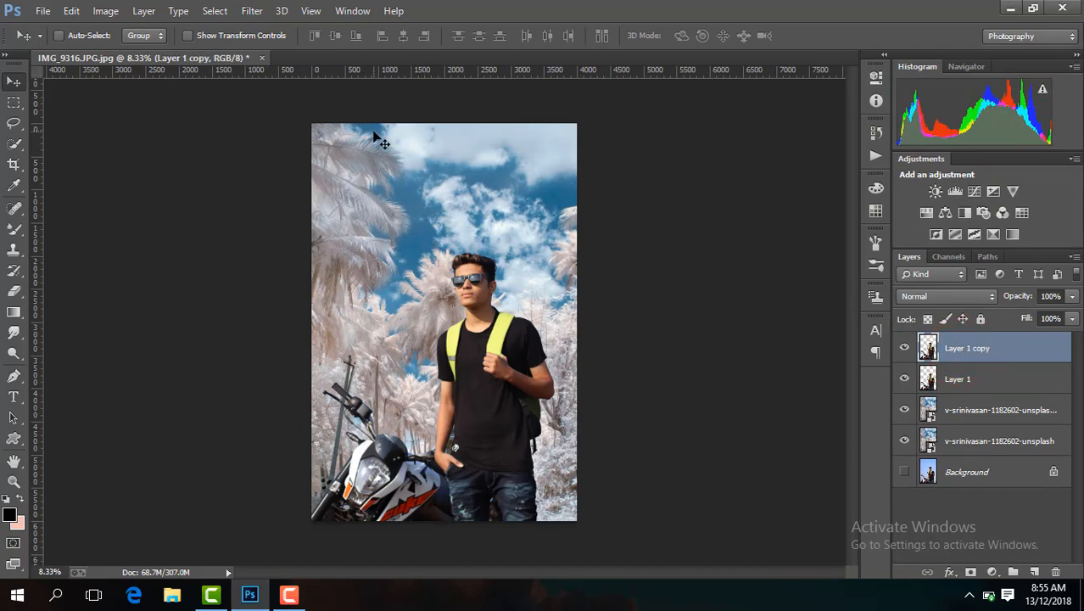
left_click(251, 10)
left_click(347, 102)
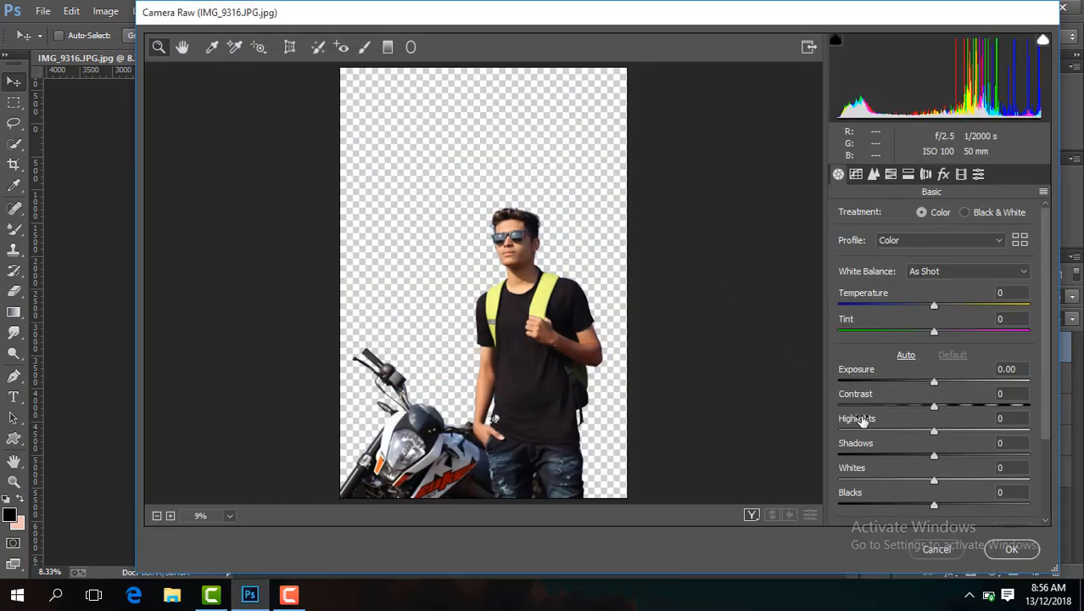
Step: Set the subject's Contrast to +30, Shadows to +41, Blacks to -17 and Highlights to -23
left_click_drag(934, 408, 959, 408)
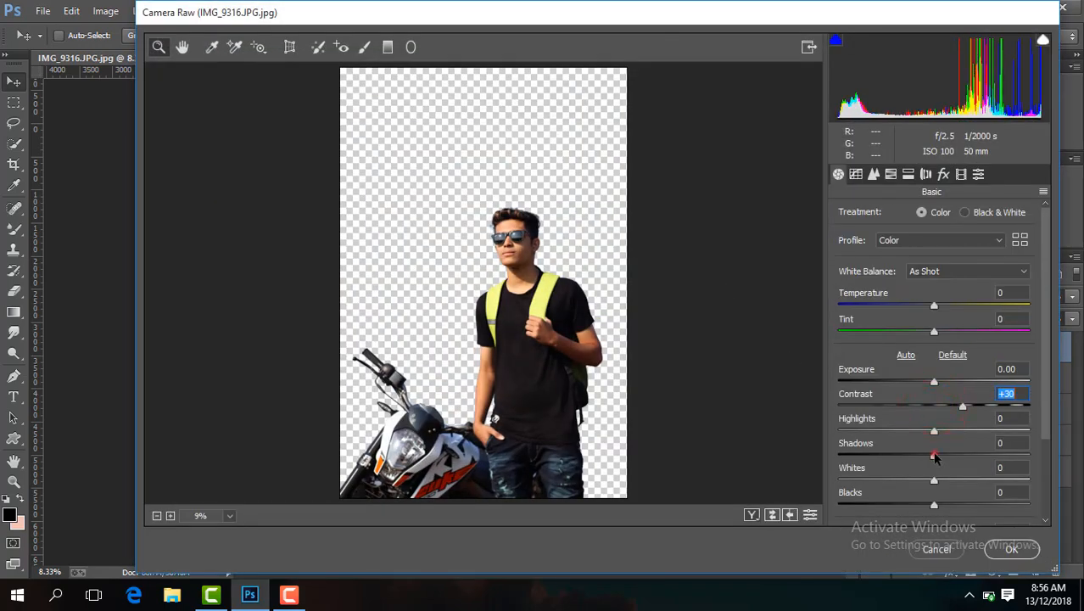
left_click_drag(934, 455, 973, 457)
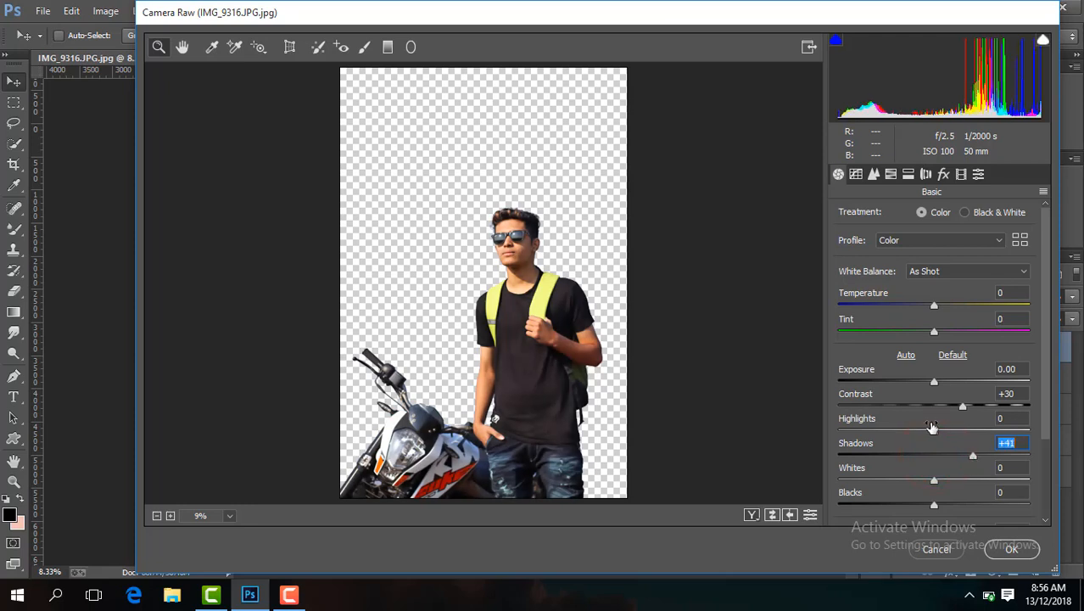
left_click_drag(934, 507, 918, 506)
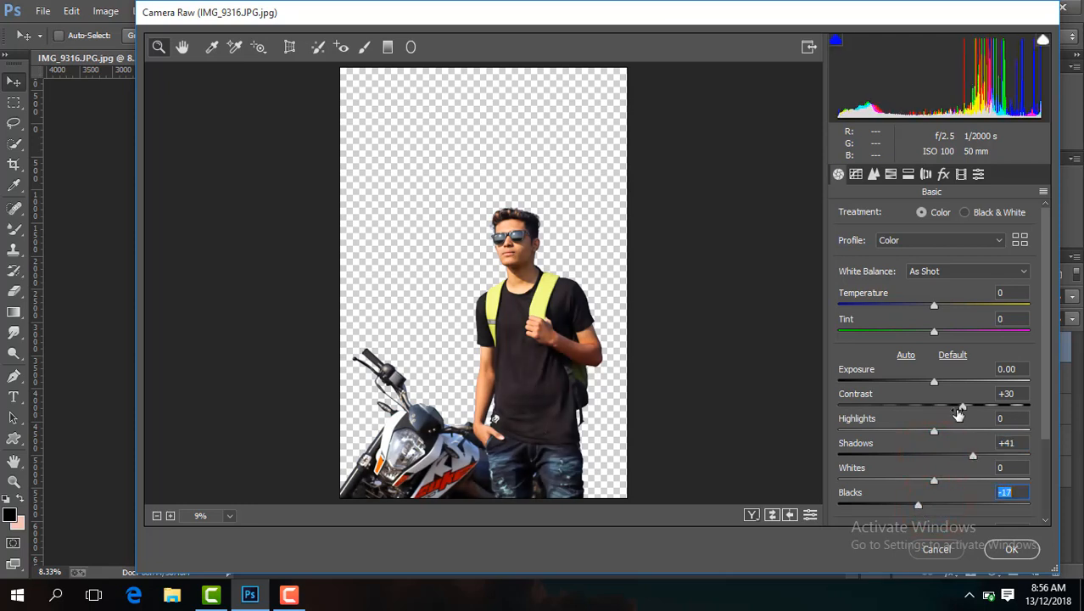
left_click_drag(934, 432, 912, 432)
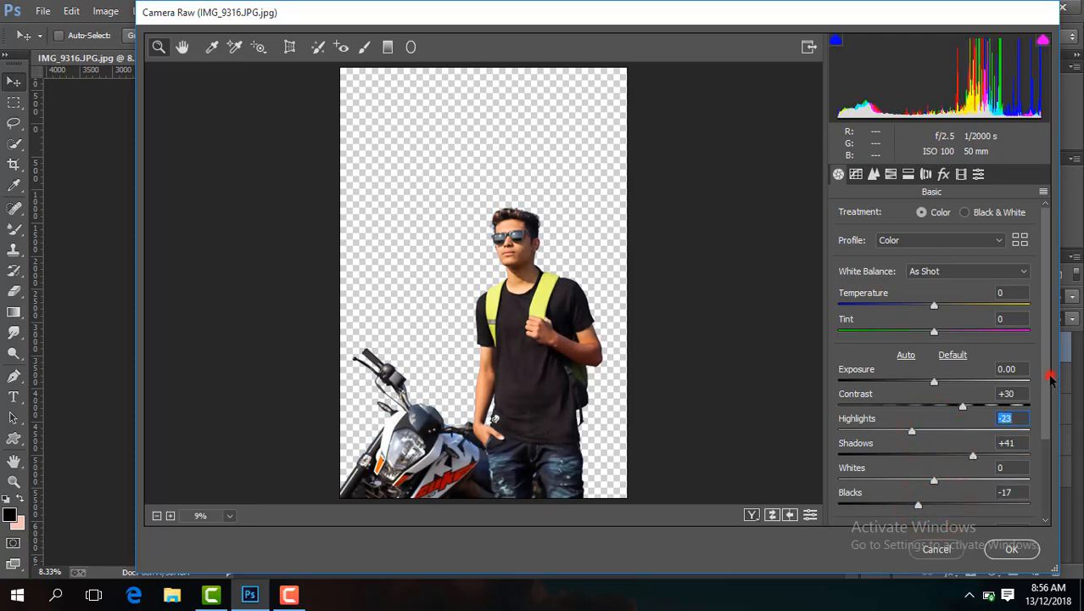
Step: Set the subject's Clarity to +18 and Vibrance to +26
scroll(1041, 409, "down", 3)
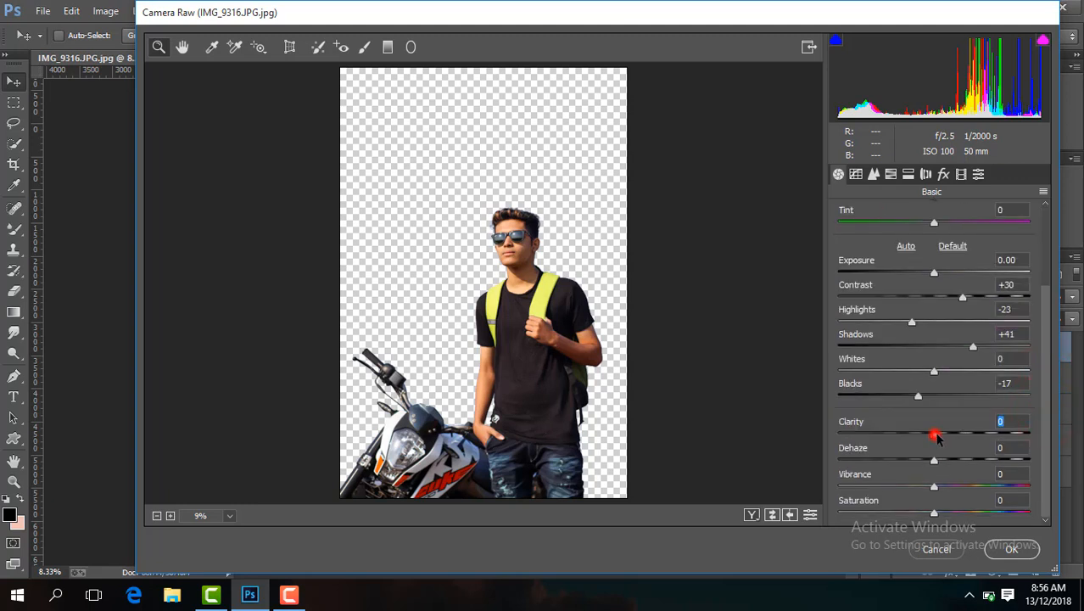
left_click_drag(937, 437, 952, 436)
left_click_drag(934, 490, 975, 490)
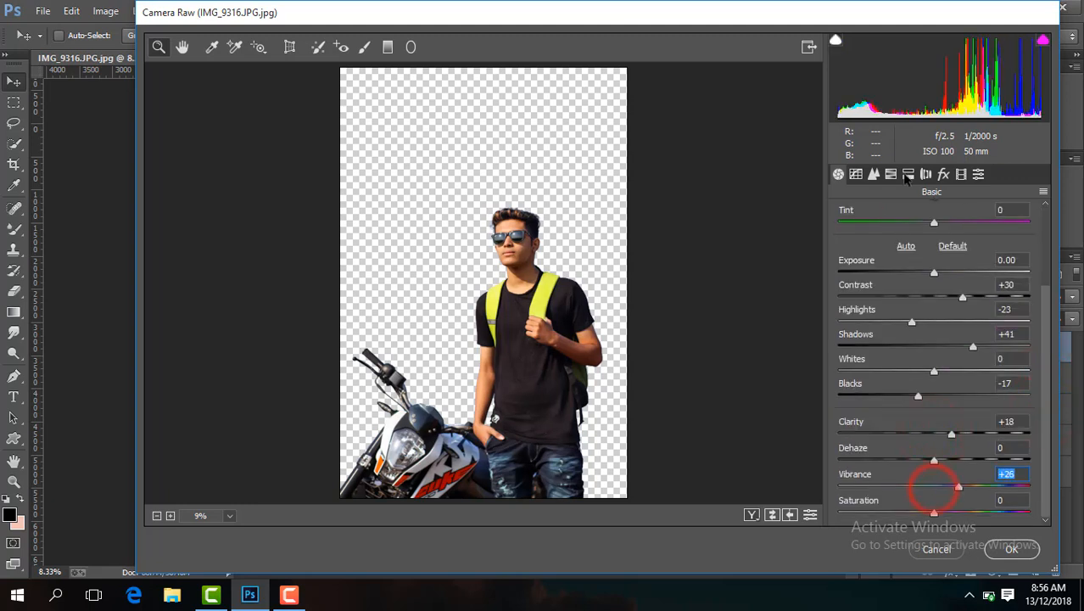
Step: In the HSL adjustments, set the Yellows saturation to +28 and the Oranges luminance to +12
left_click(891, 174)
left_click(899, 212)
mouse_move(940, 317)
left_mouse_down()
mouse_move(916, 320)
mouse_move(959, 322)
left_mouse_up()
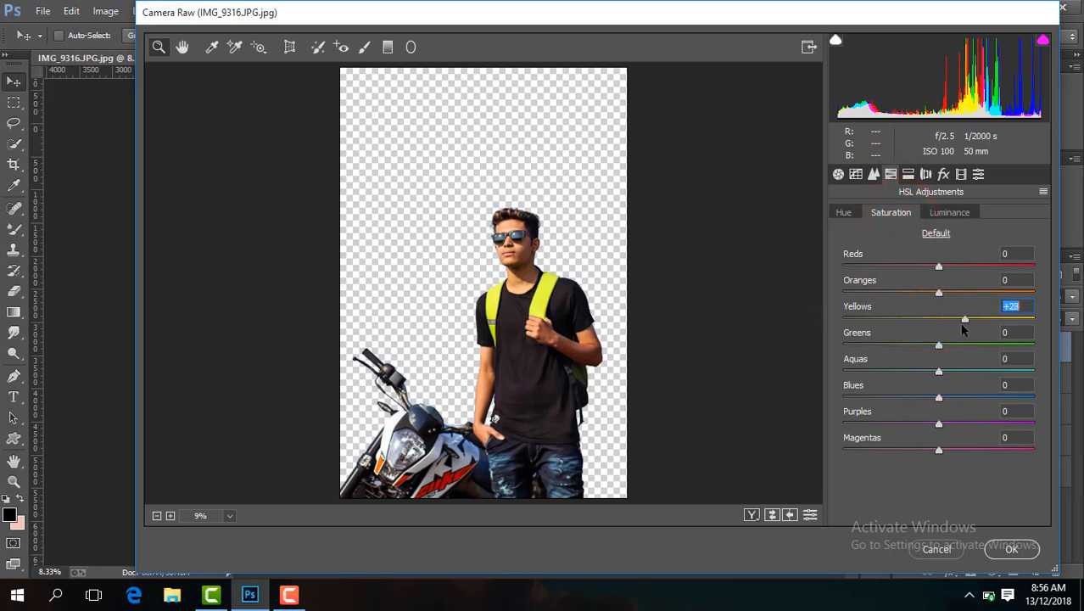
left_click(950, 212)
left_click(940, 292)
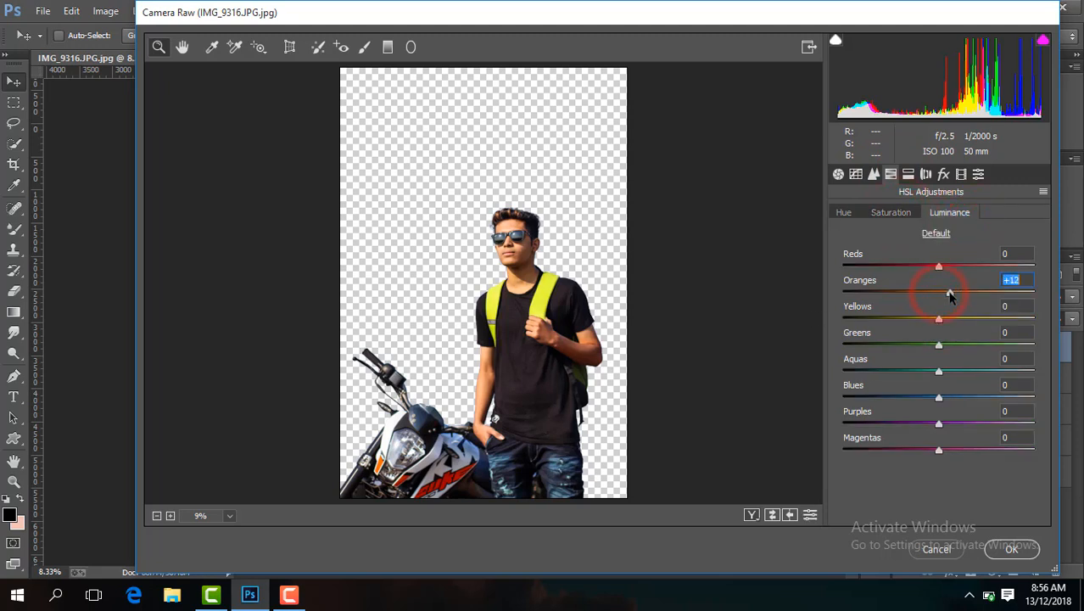
Step: Set the saturation of Oranges to -6, Greens to +41 and Blues to +53, and shift the blue tones of the jeans towards teal
left_click(899, 212)
left_click_drag(942, 292, 935, 294)
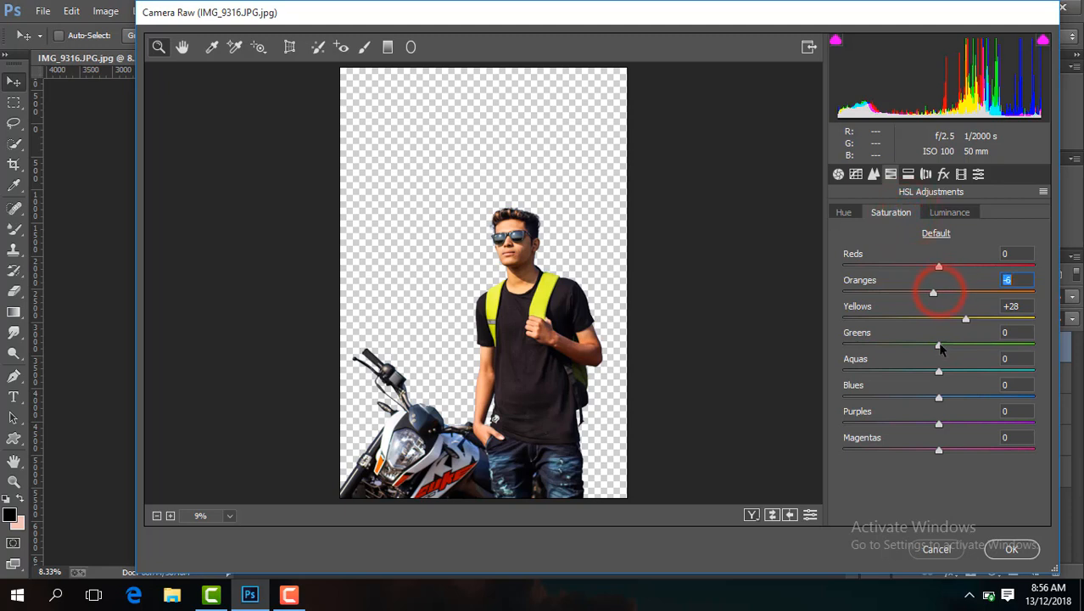
left_click_drag(941, 399, 989, 399)
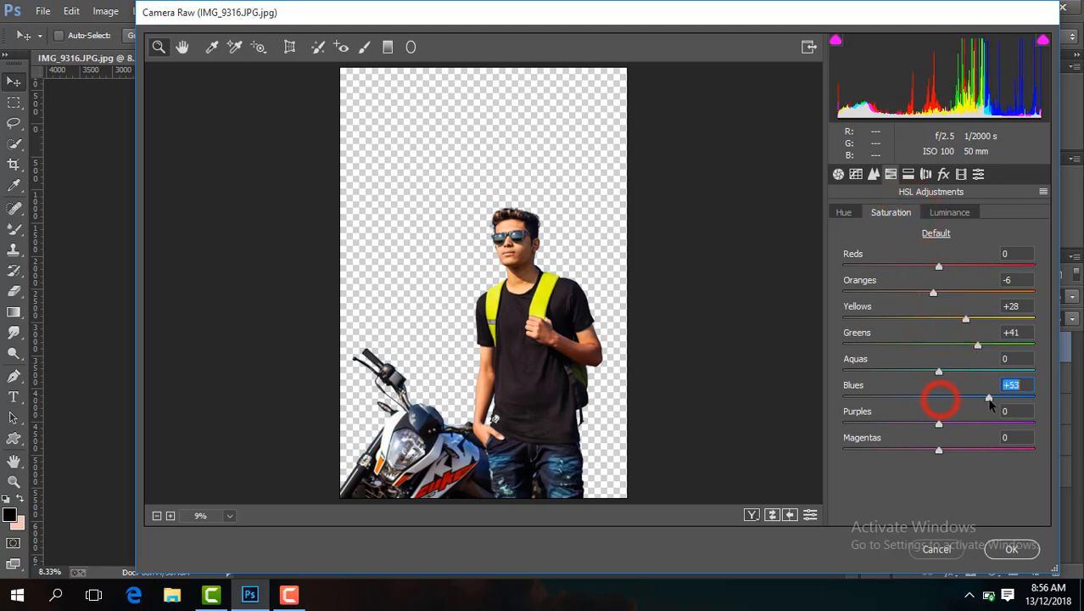
left_click_drag(939, 371, 918, 397)
left_click(849, 213)
Step: Set the Sharpening Amount to 63 and the Luminance noise reduction to 31, and apply the Camera Raw adjustments
left_click(875, 174)
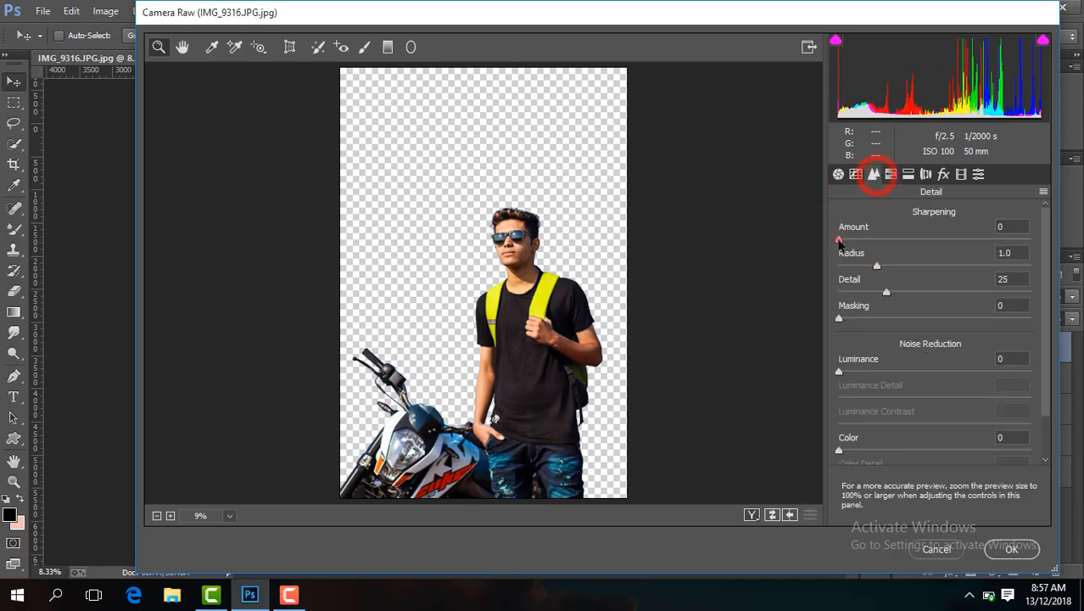
left_click_drag(839, 239, 919, 240)
left_click_drag(839, 371, 898, 372)
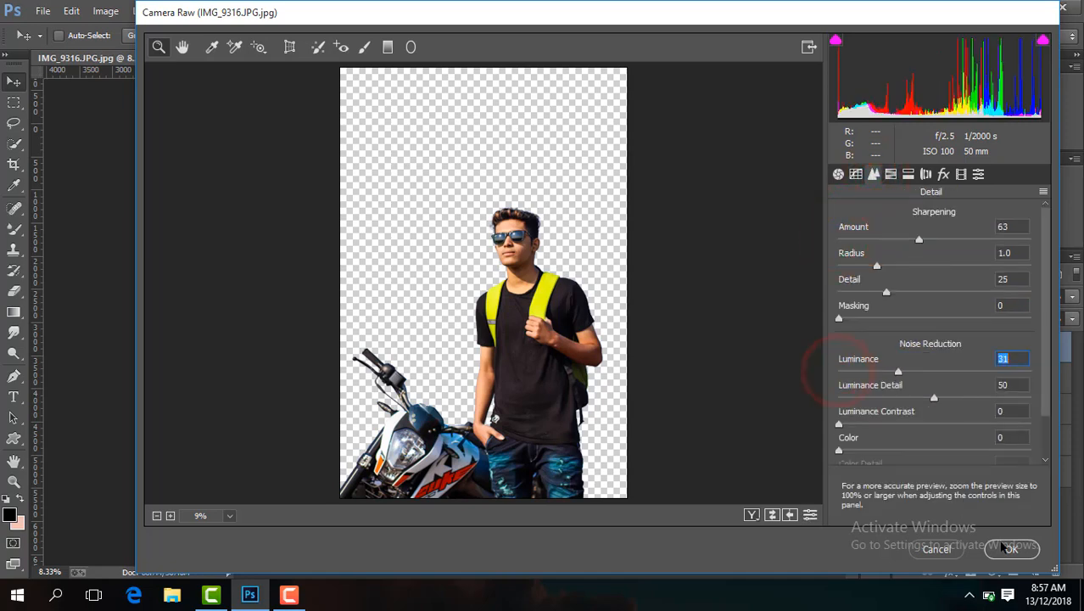
left_click(1012, 549)
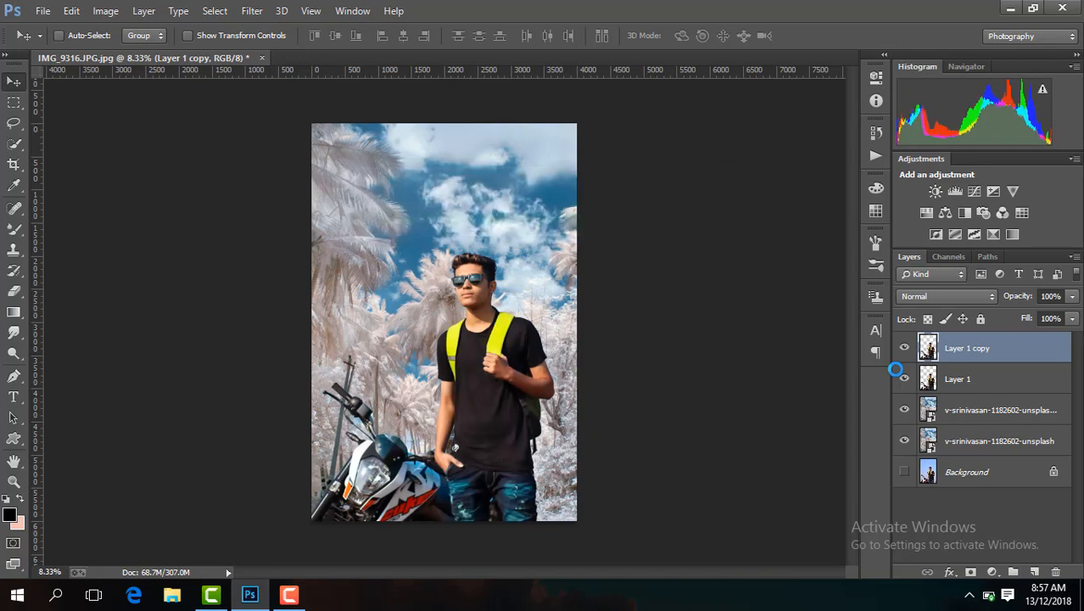
Step: Toggle the visibility of Layer 1 copy to compare the subject before and after the color adjustments
left_click(905, 349)
left_click(905, 350)
left_click(905, 349)
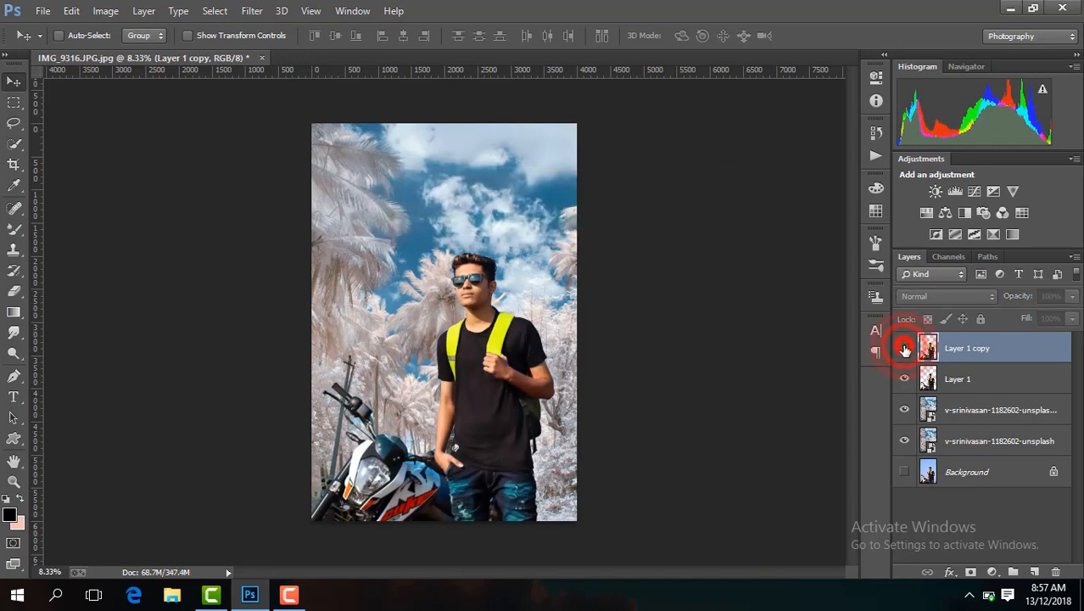
left_click(905, 350)
Step: Apply a Gaussian Blur to the upper v-srinivasan-1182602-unsplash layer, raising the radius so the palm trees look softer behind the subject
left_click(992, 401)
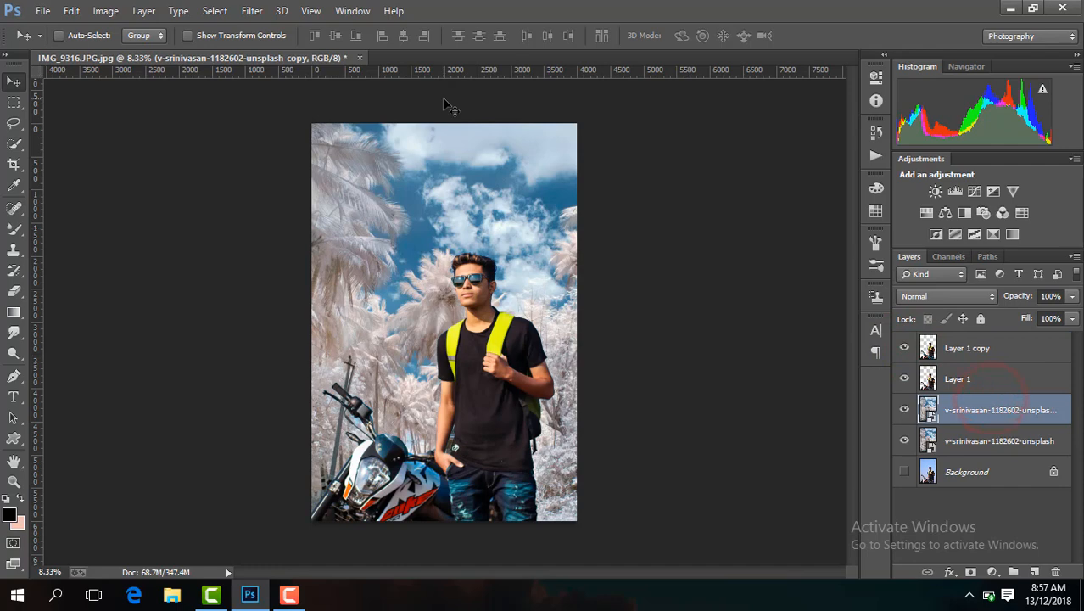
left_click(252, 11)
mouse_move(289, 202)
left_click(540, 311)
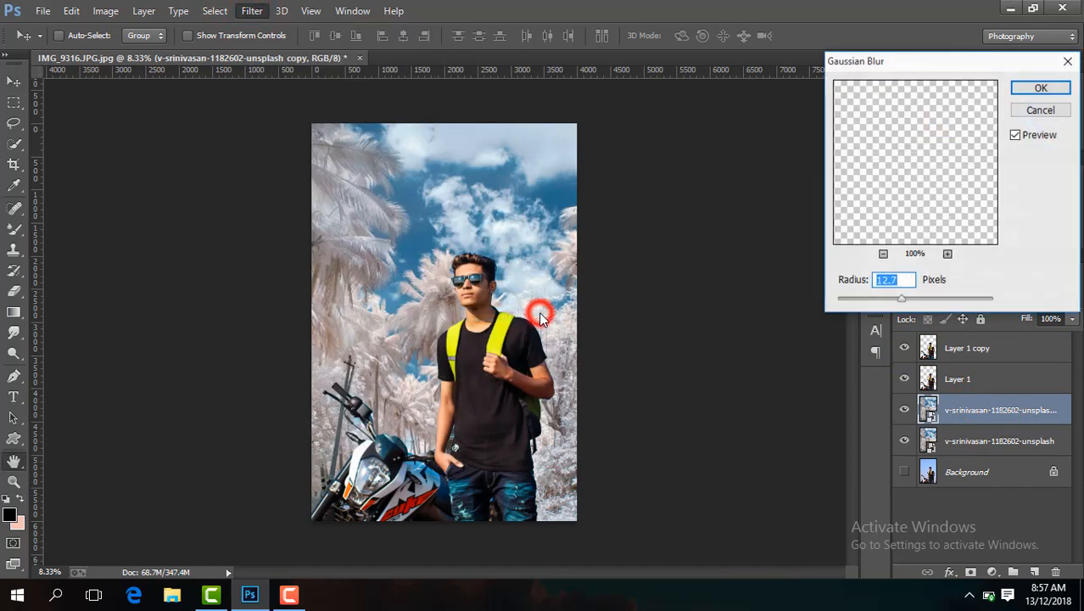
key("ctrl+plus")
key("ctrl+plus")
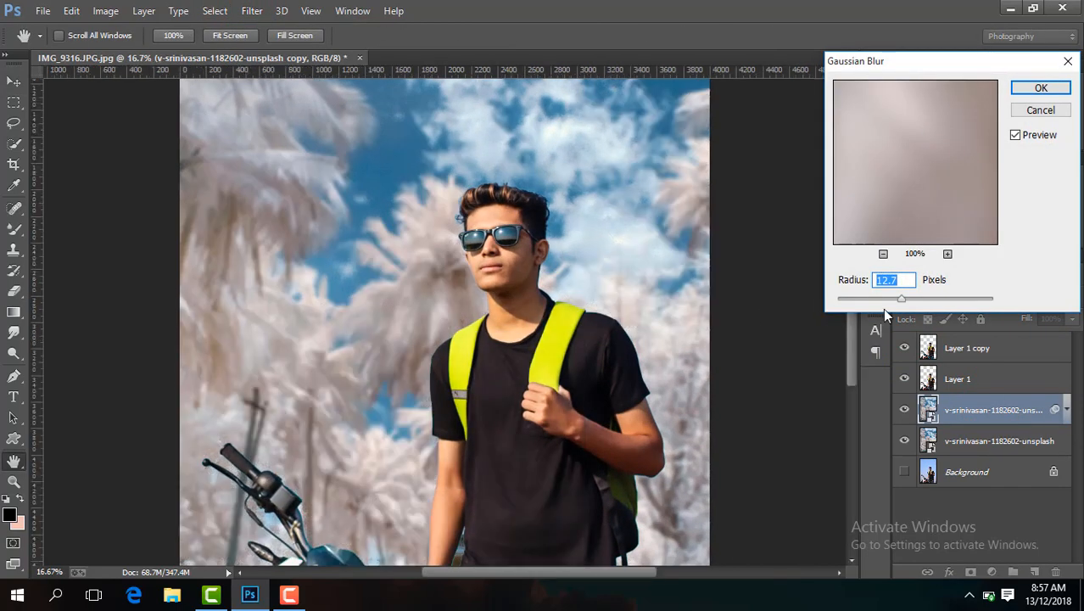
mouse_move(902, 299)
left_mouse_down()
mouse_move(893, 300)
mouse_move(907, 302)
left_mouse_up()
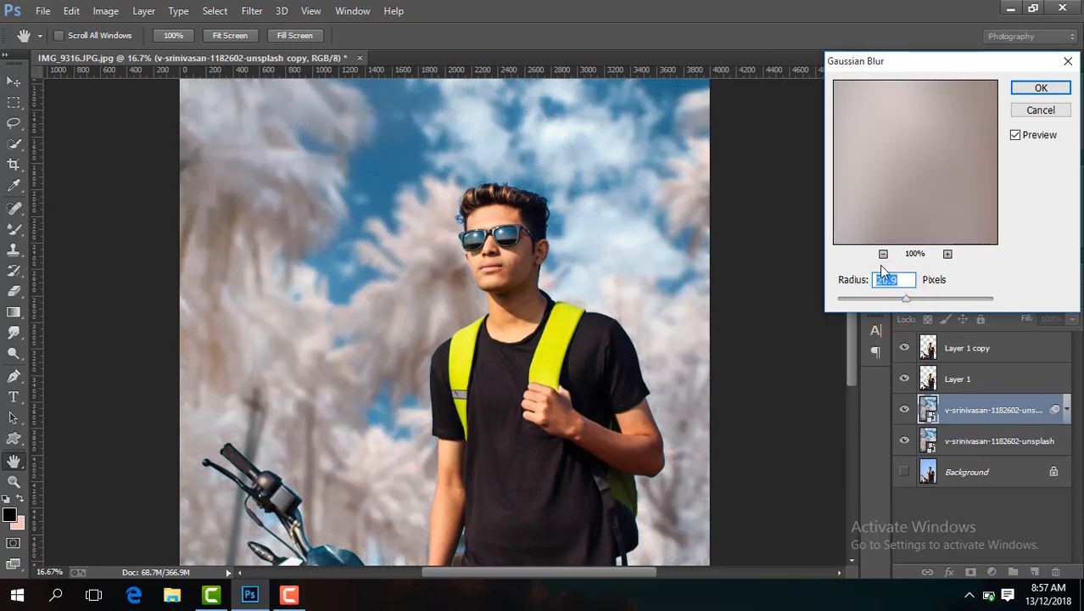
left_click_drag(906, 298, 906, 299)
left_click(1040, 88)
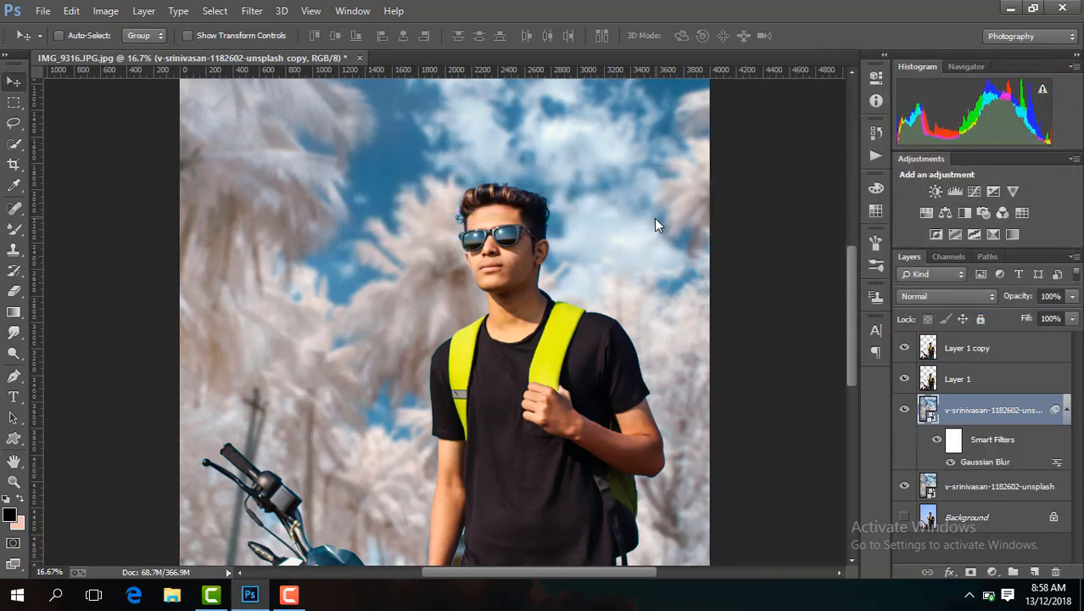
Step: Crop the image to its current canvas frame with the Crop tool, deleting cropped pixels
key("ctrl+minus")
key("ctrl+minus")
key("ctrl+minus")
left_click(17, 167)
left_click(389, 233)
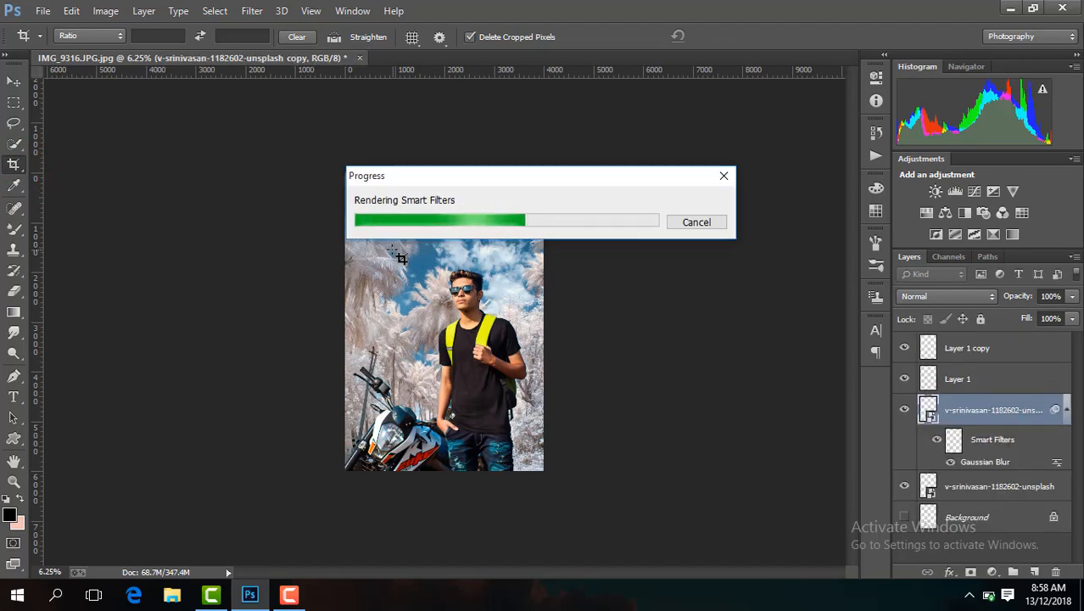
key("ctrl+plus")
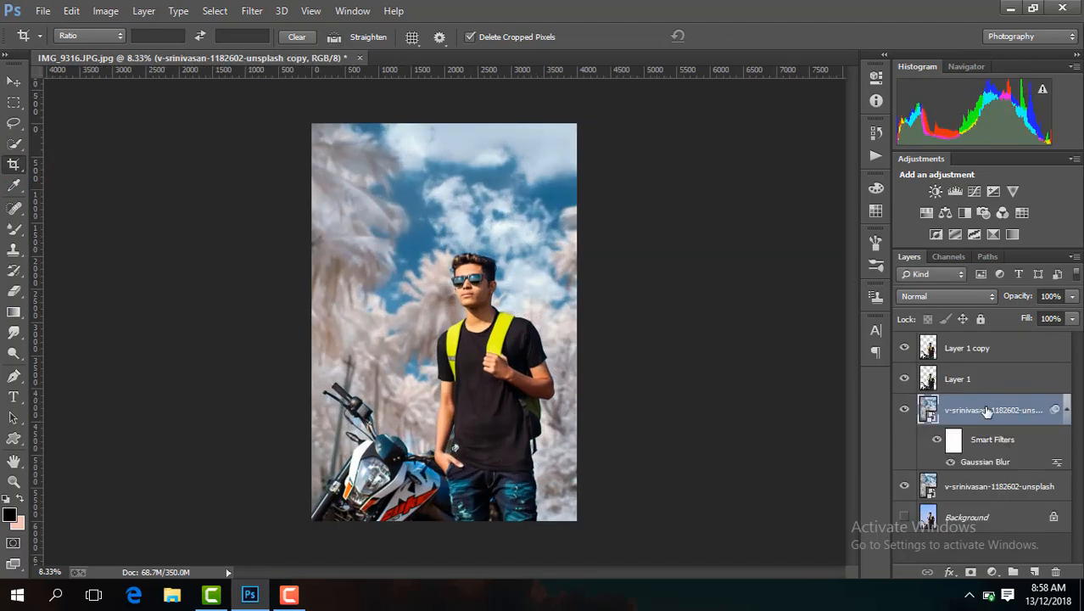
Step: Merge the blurred and original v-srinivasan-1182602-unsplash layers into one background layer
left_click(999, 483, "ctrl")
right_click(989, 478)
left_click(738, 440)
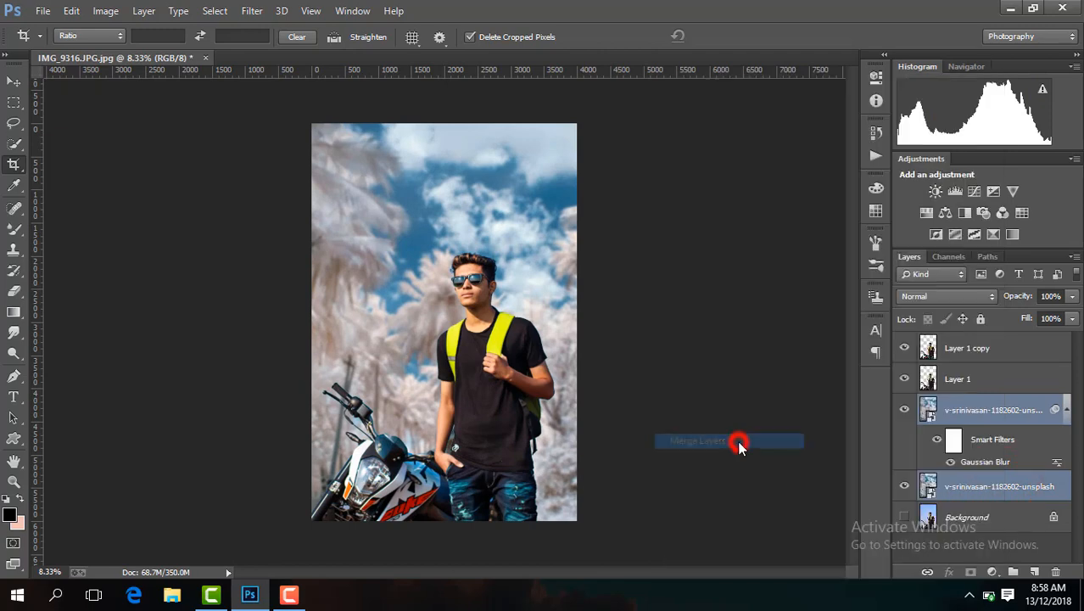
Step: Merge Layer 1 copy and Layer 1 into a single subject layer, keeping the palm-tree background layer separate
left_click(989, 348, "ctrl")
left_click(988, 378, "ctrl")
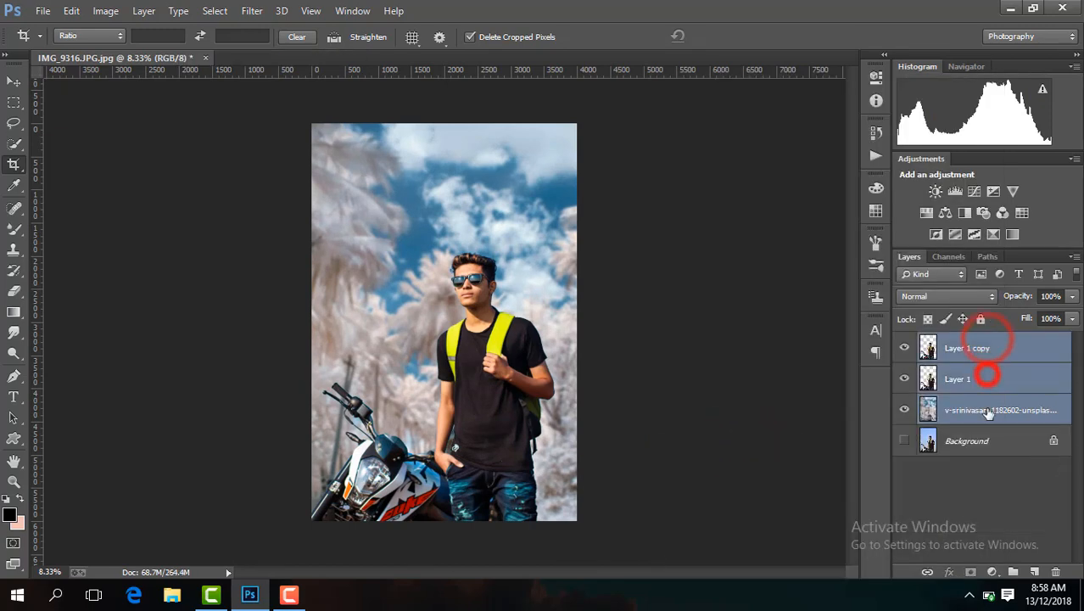
left_click(988, 411, "ctrl")
right_click(1018, 373)
left_click(720, 456)
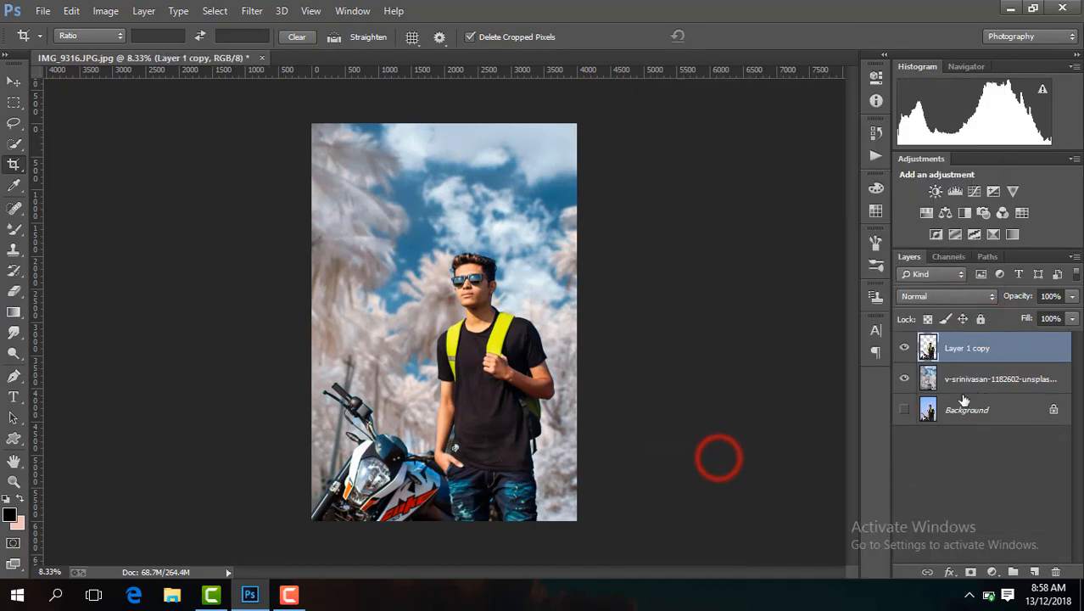
Step: Duplicate the merged palm-tree background layer and open the duplicate in the Camera Raw Filter
left_click(993, 380)
key("ctrl+j")
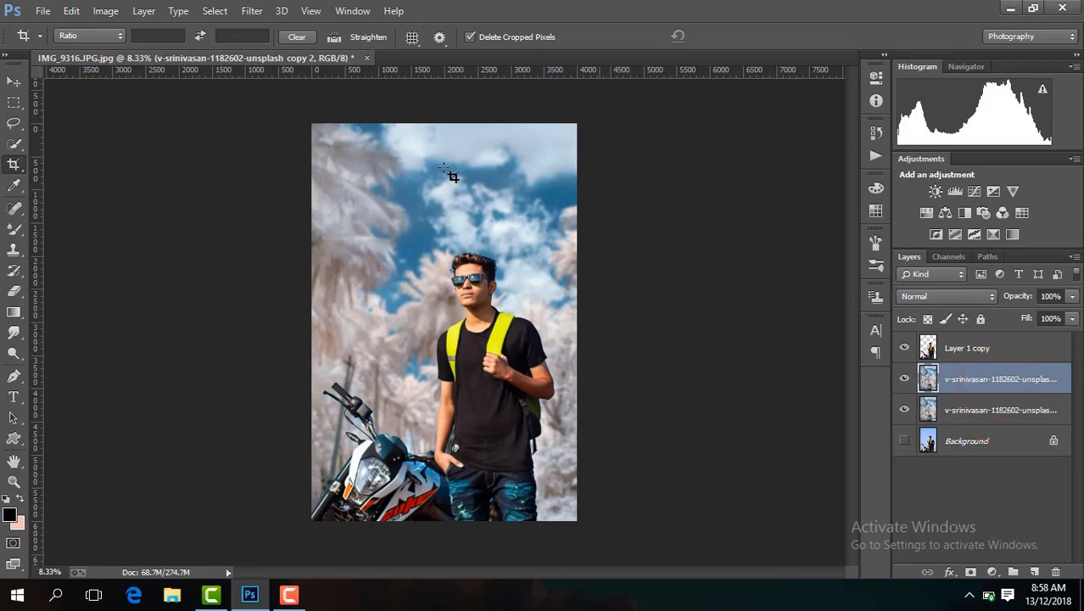
left_click(251, 10)
left_click(328, 107)
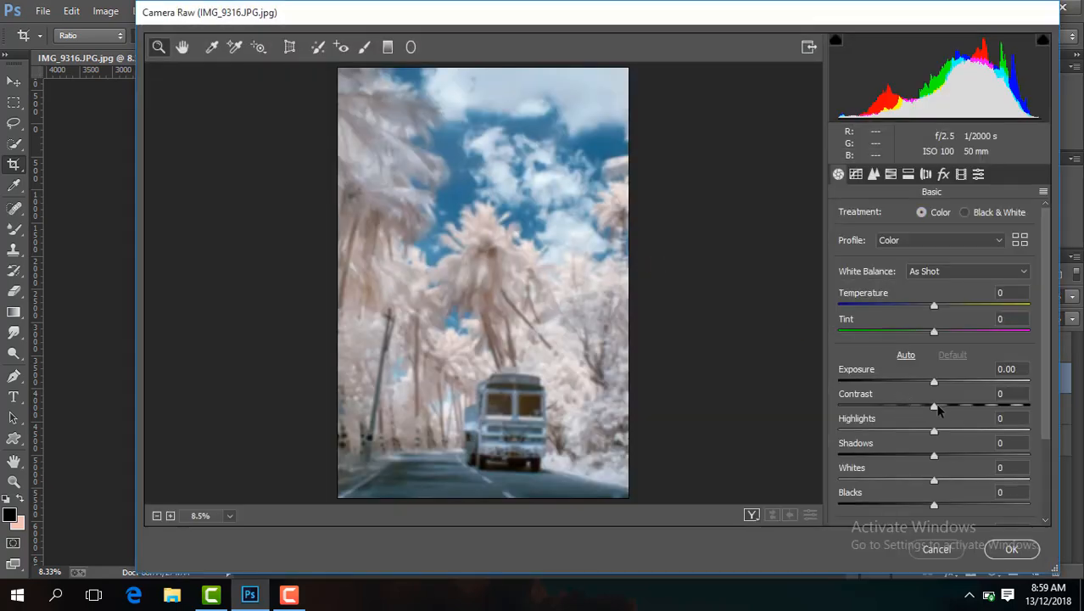
Step: Set the background's Contrast to +29, Highlights to +9, Blacks to -28, Clarity to +18 and Vibrance to +24
left_click_drag(936, 407, 961, 407)
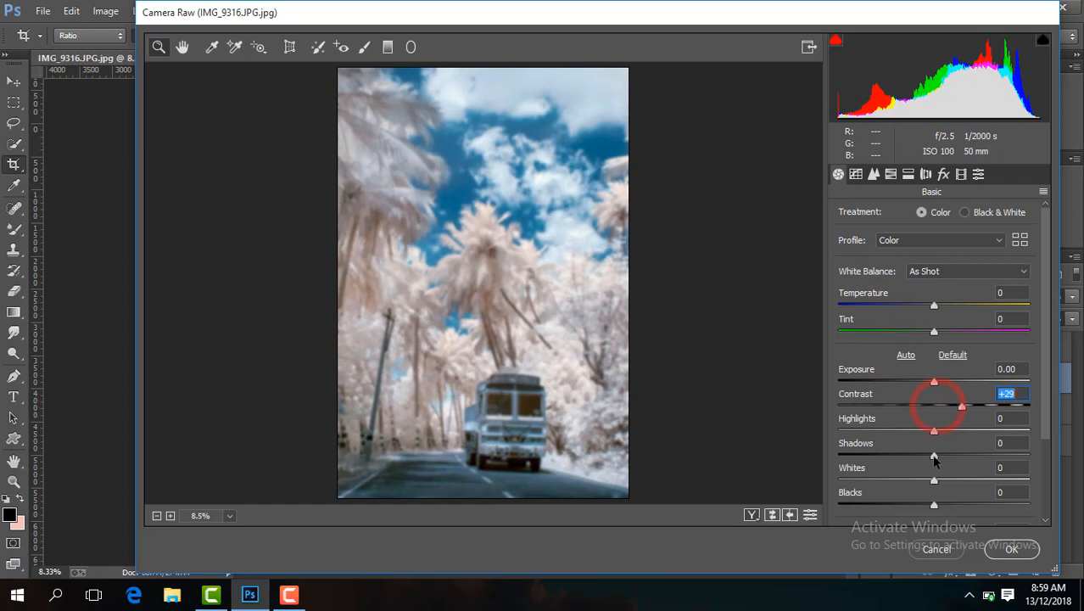
left_click_drag(934, 505, 907, 506)
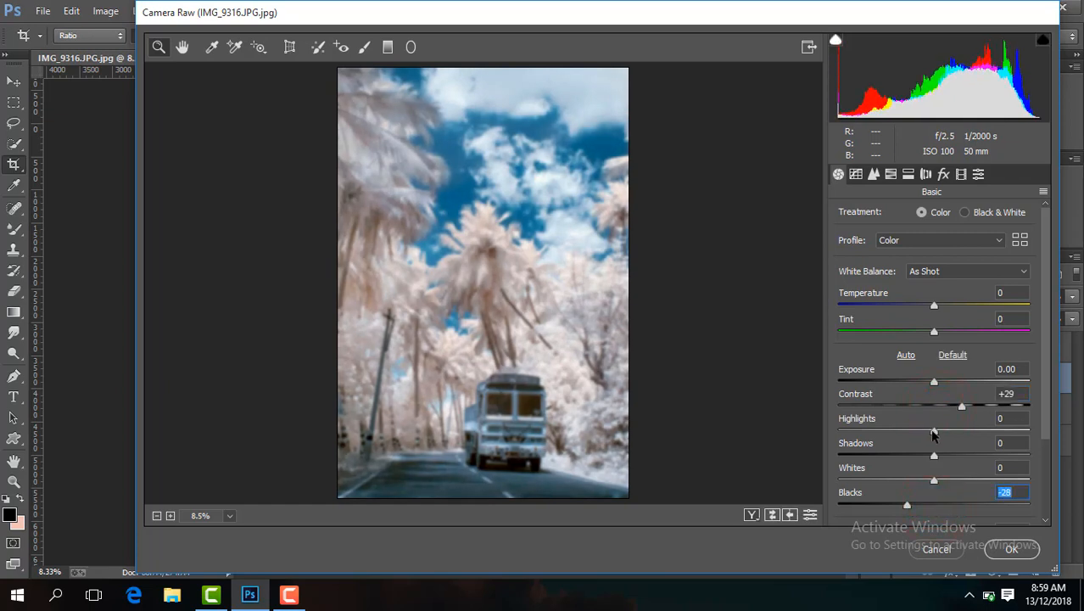
mouse_move(1047, 365)
left_mouse_down()
mouse_move(974, 460)
mouse_move(952, 455)
left_mouse_up()
left_click(936, 506)
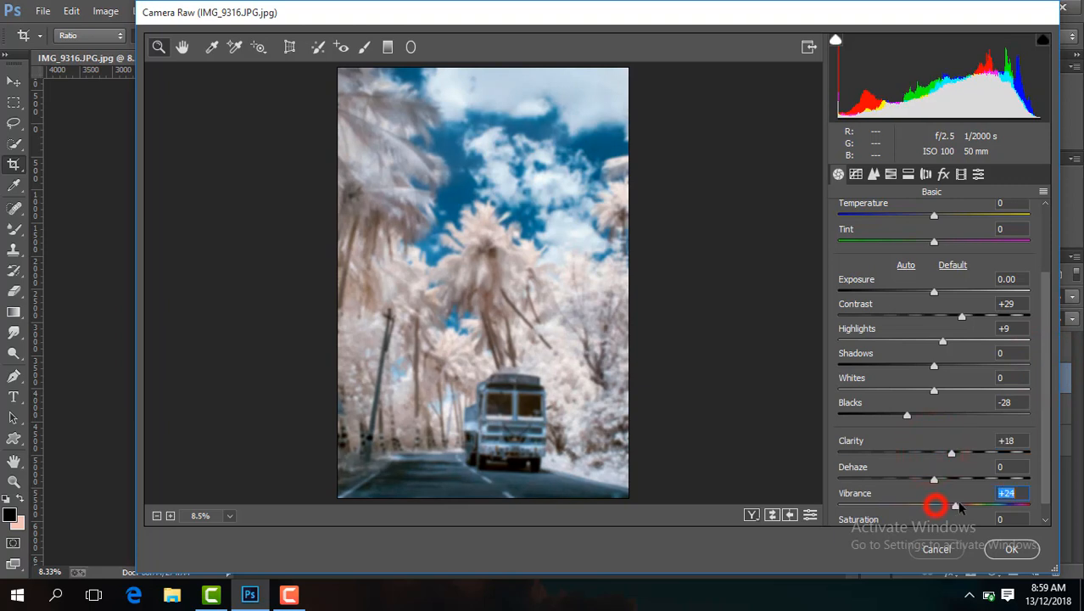
Step: In the HSL adjustments, set the saturation of Blues to +22 and Aquas to +24, and the Blues hue to -9
left_click(891, 174)
left_click(891, 212)
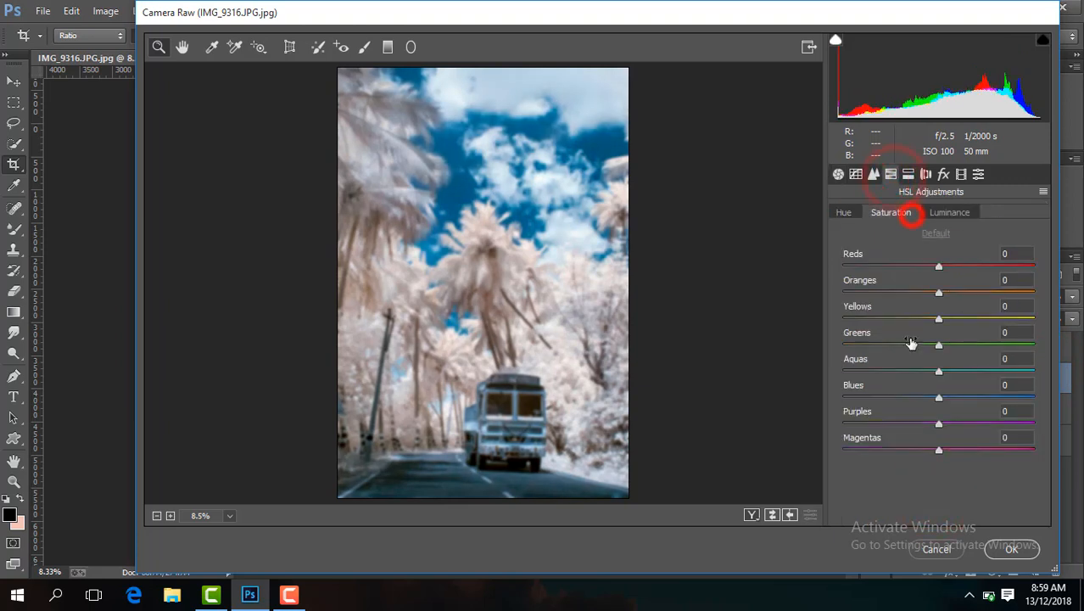
left_click_drag(939, 397, 959, 398)
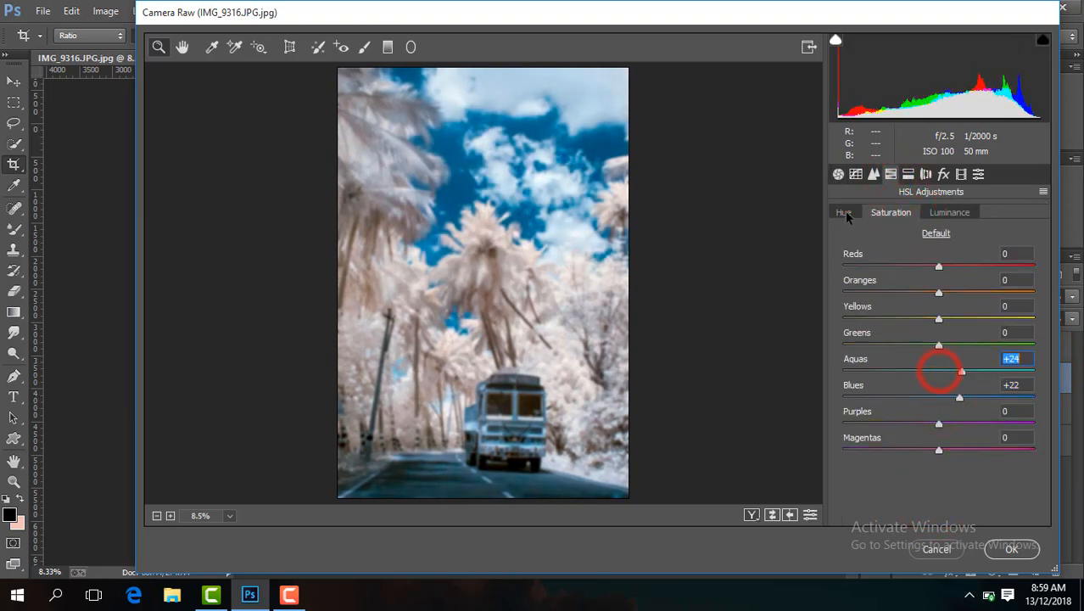
left_click(844, 212)
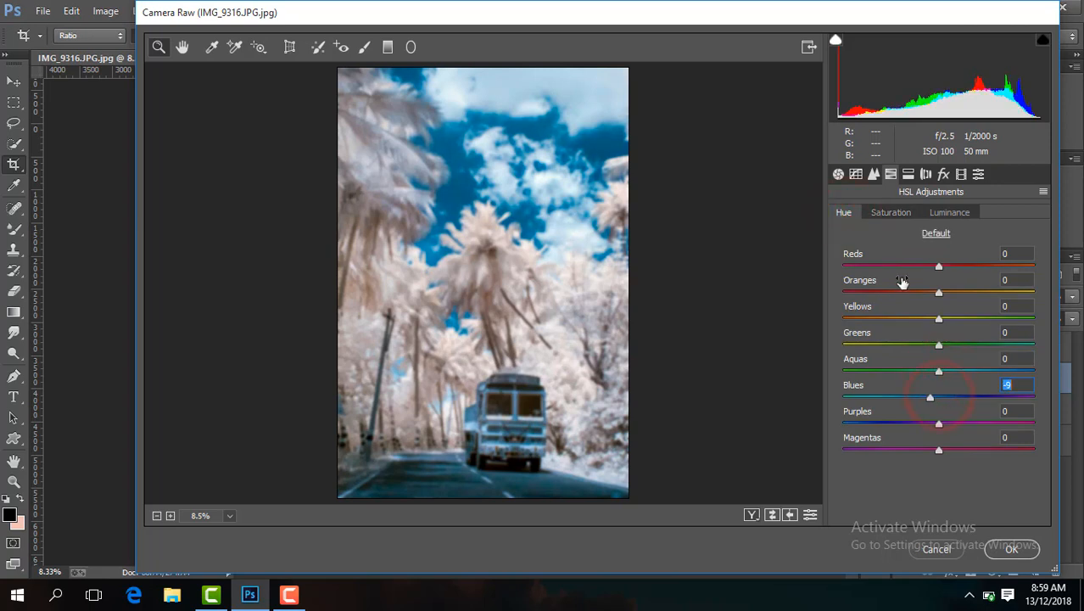
Step: Set the Sharpening Amount to 31, raise the Luminance noise reduction, and apply the Camera Raw adjustments to the background
left_click(874, 175)
left_click(878, 240)
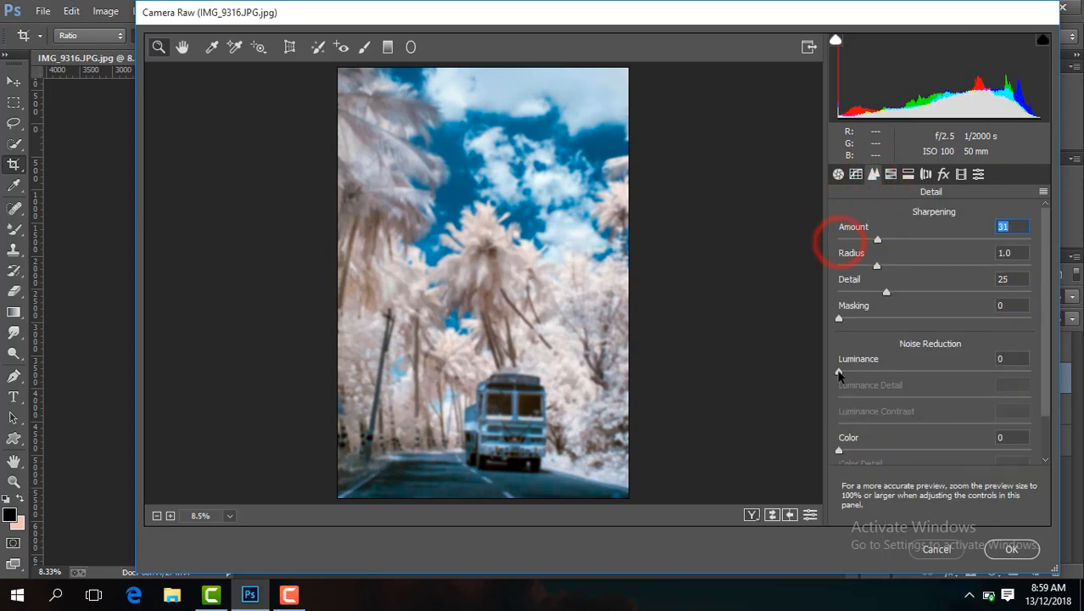
left_click_drag(839, 371, 881, 371)
left_click(997, 550)
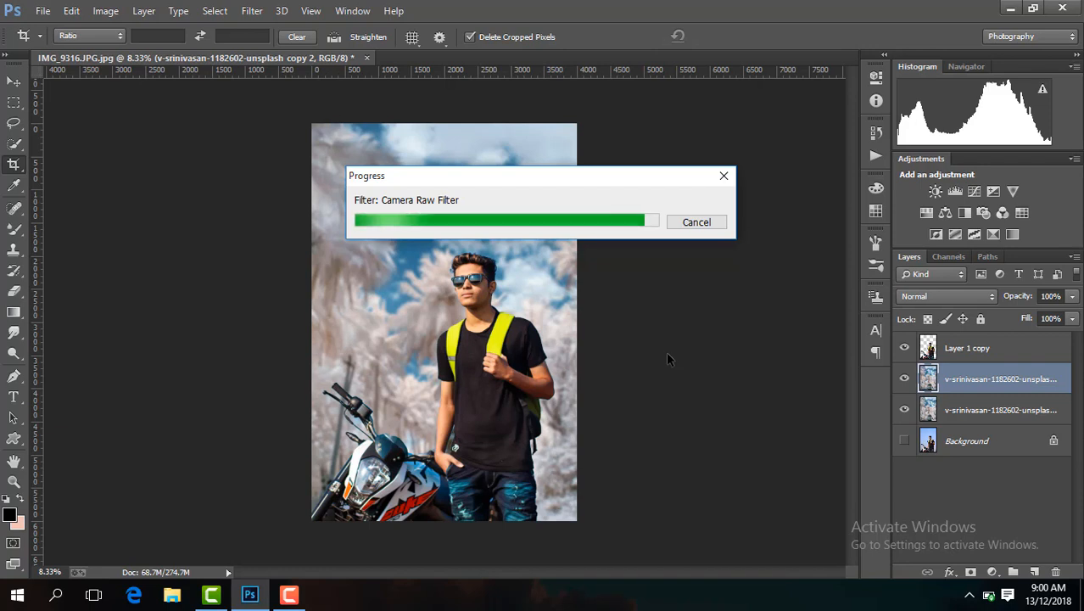
Step: Toggle the visibility of the upper palm-tree layer to compare the background before and after grading
left_click(904, 379)
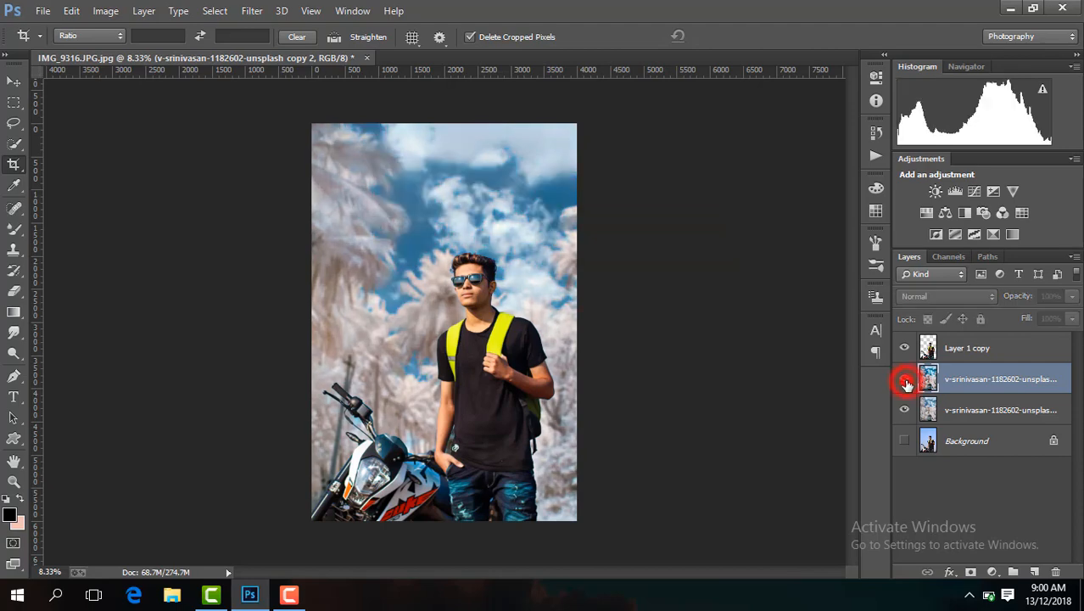
left_click(904, 379)
Step: Duplicate the subject layer Layer 1 copy and open the duplicate in the Camera Raw Filter
left_click(971, 349)
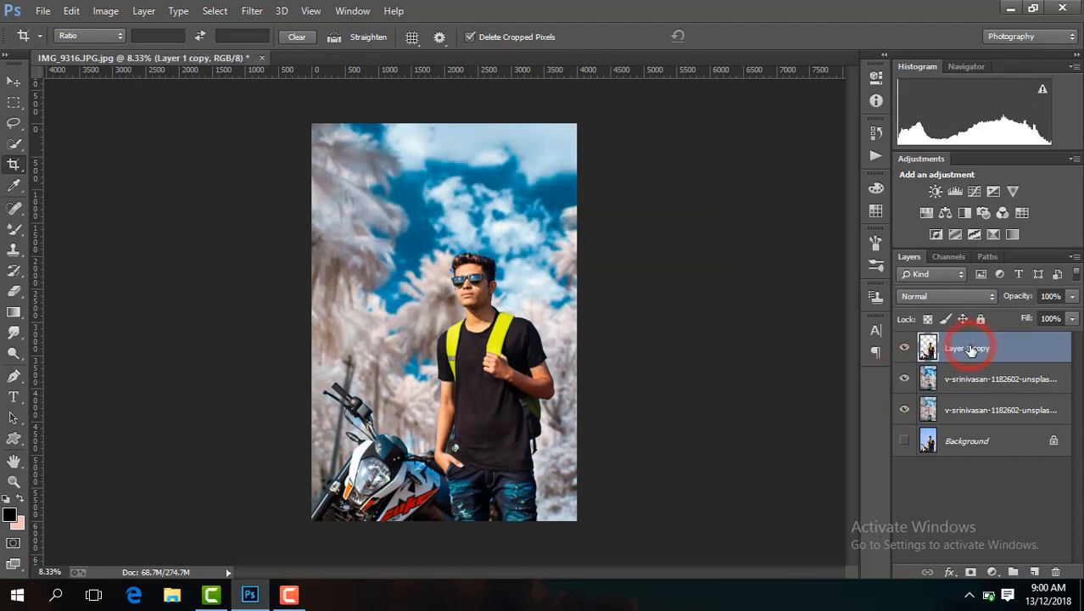
key("ctrl+j")
key("ctrl+plus")
key("ctrl+plus")
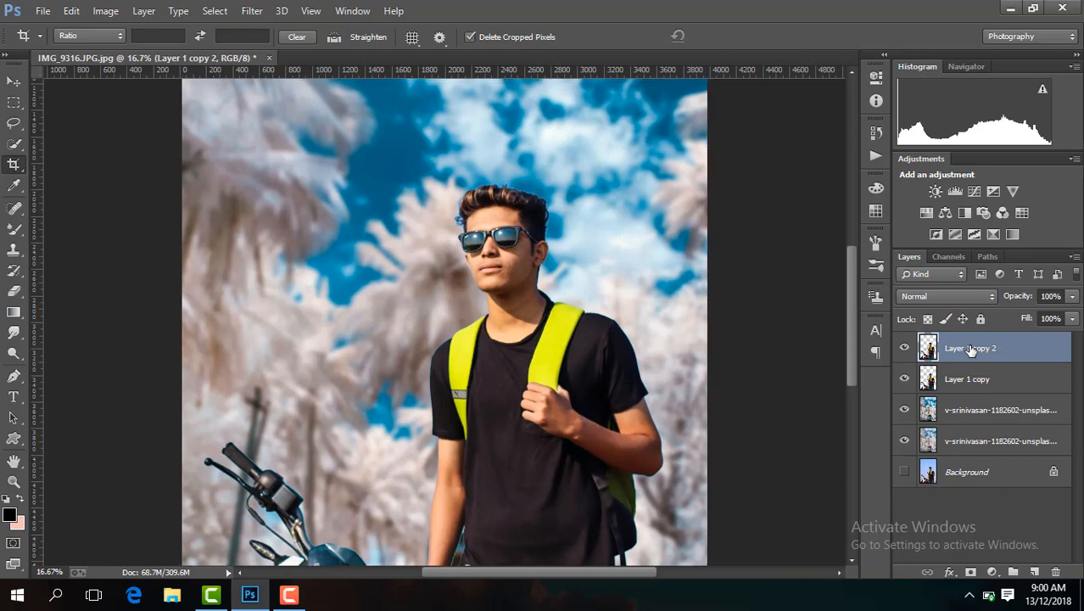
key("ctrl+minus")
key("ctrl+minus")
left_click(251, 11)
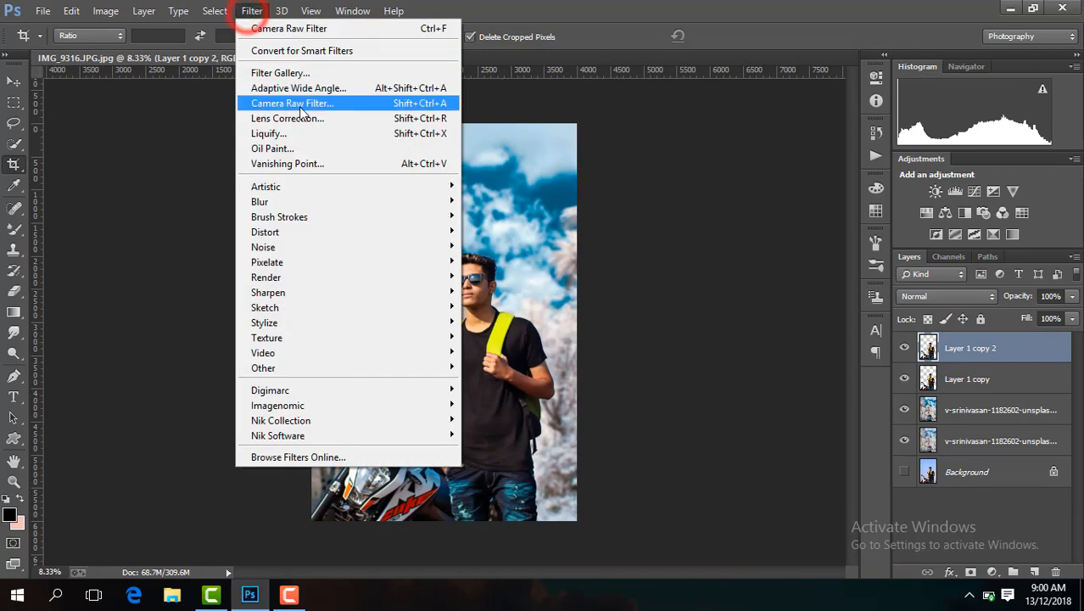
left_click(301, 107)
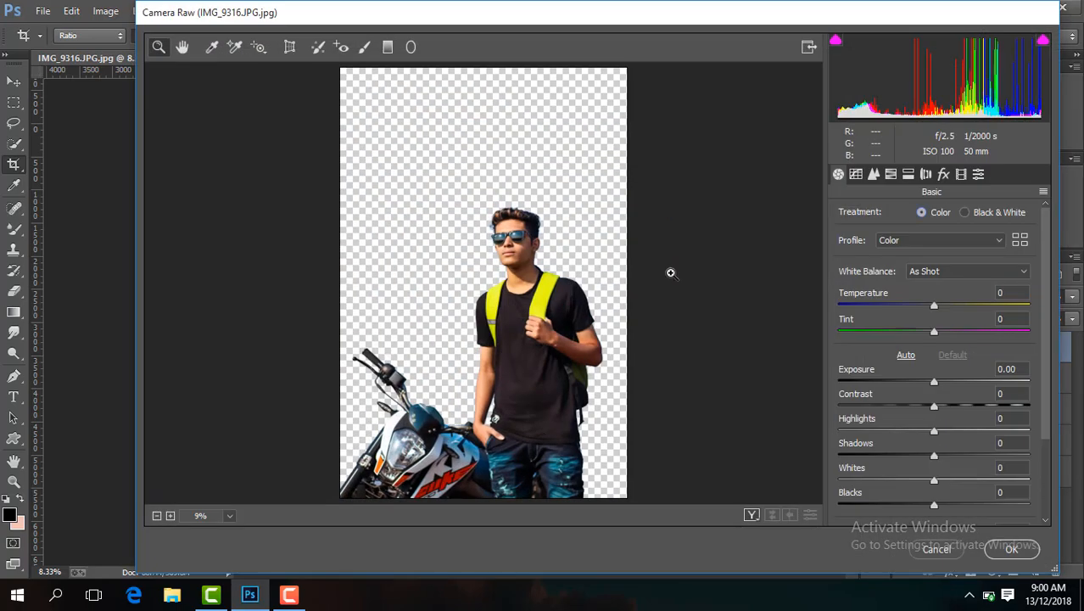
Step: Set the subject's Contrast to +18, Shadows to +23, Blacks to -16, Temperature to +2 and Clarity to +13
left_click_drag(936, 406, 953, 409)
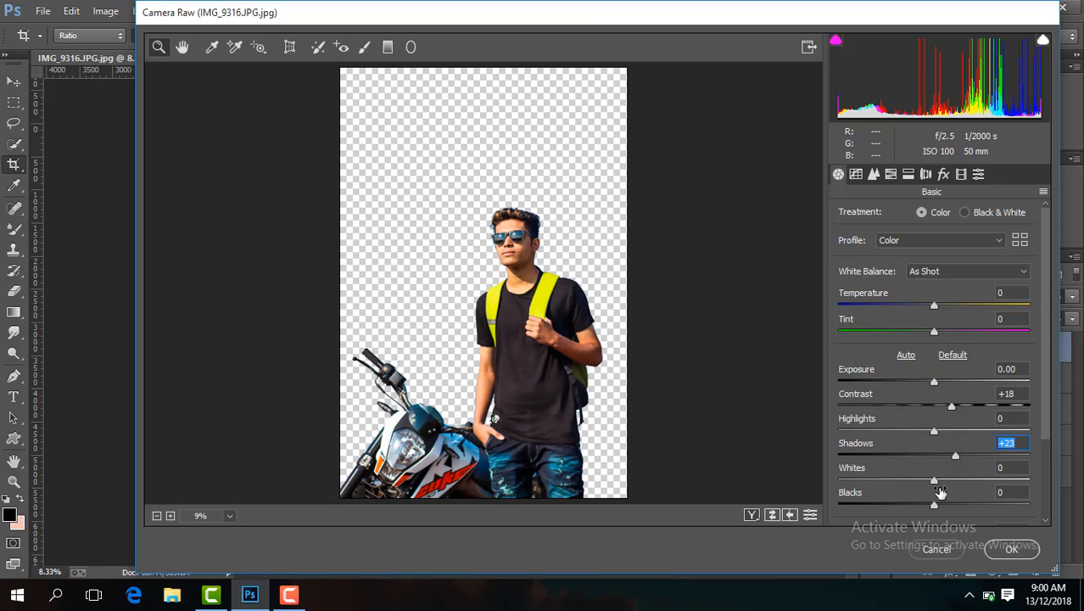
left_click_drag(933, 505, 919, 507)
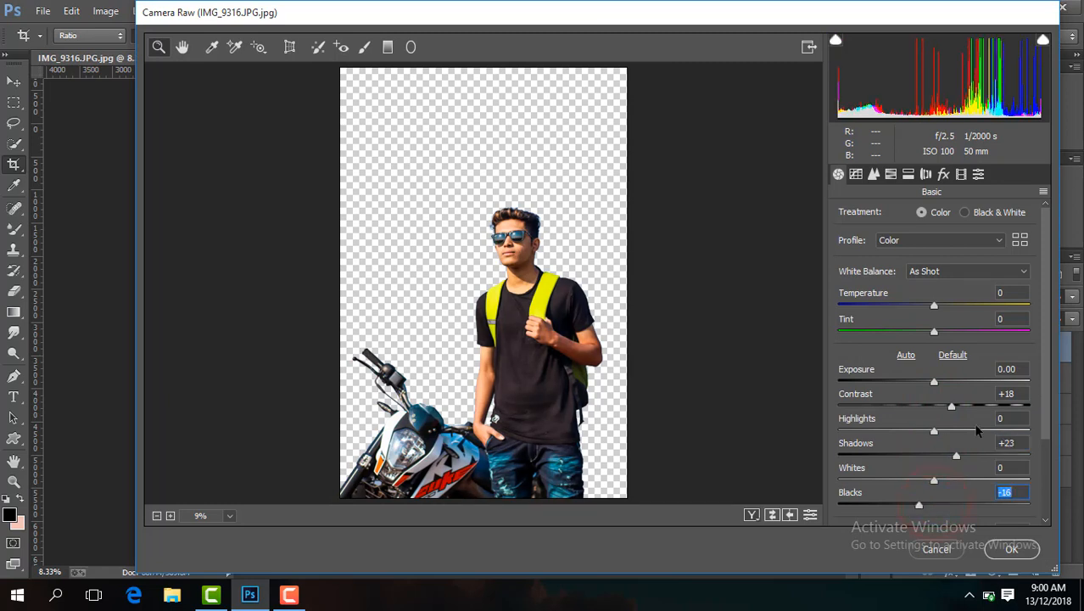
left_click_drag(935, 302, 936, 306)
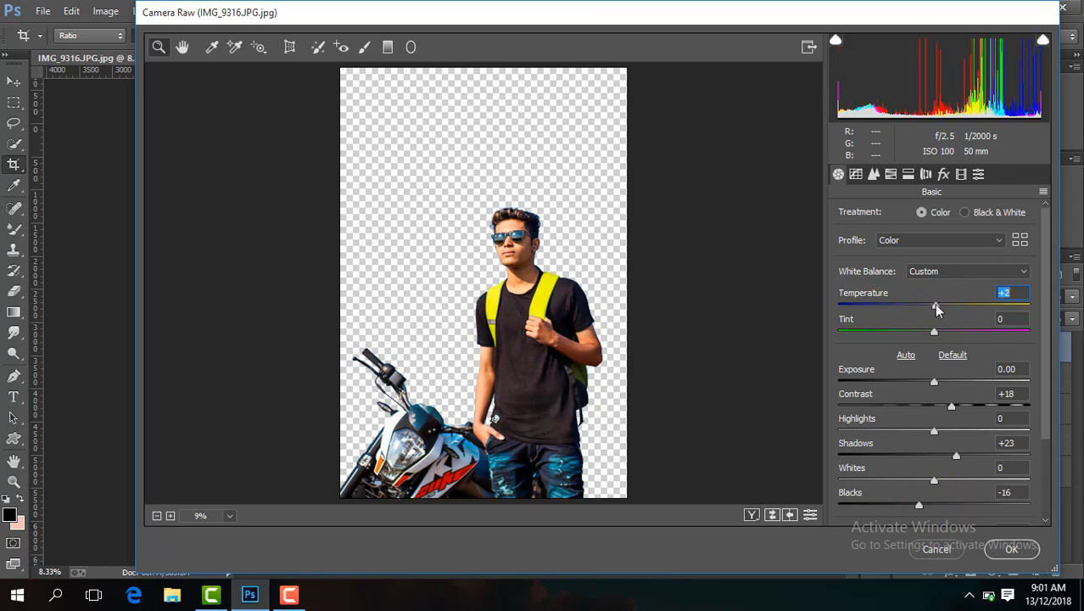
left_click(1049, 308)
left_click_drag(935, 435, 947, 435)
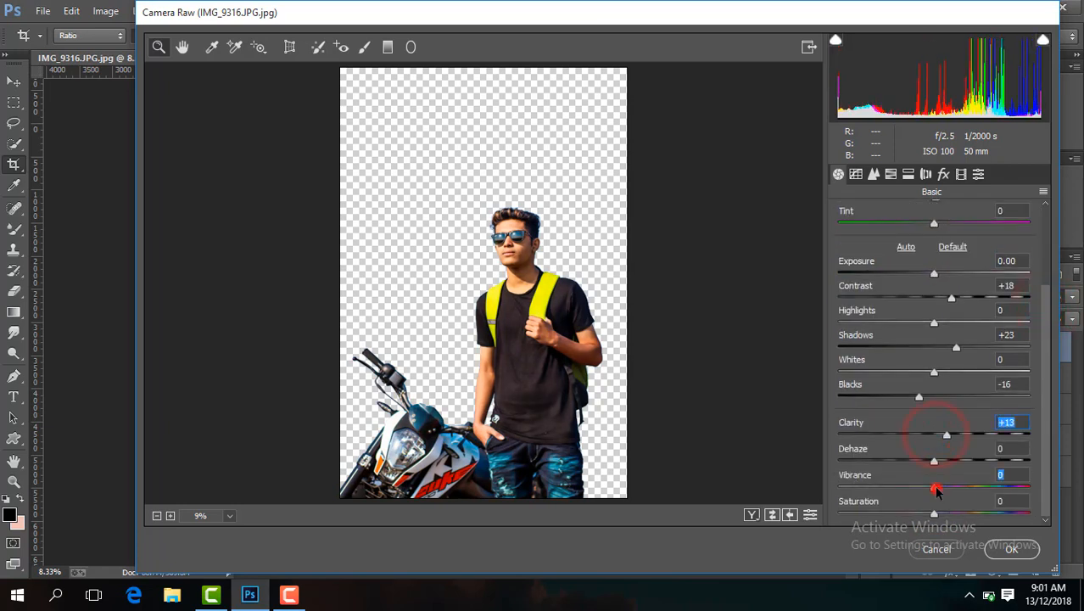
Step: In the HSL adjustments, set the saturation of Yellows to -13, Greens to +17 and Blues to +29, and the Oranges luminance to +8
left_click(891, 174)
left_click(891, 212)
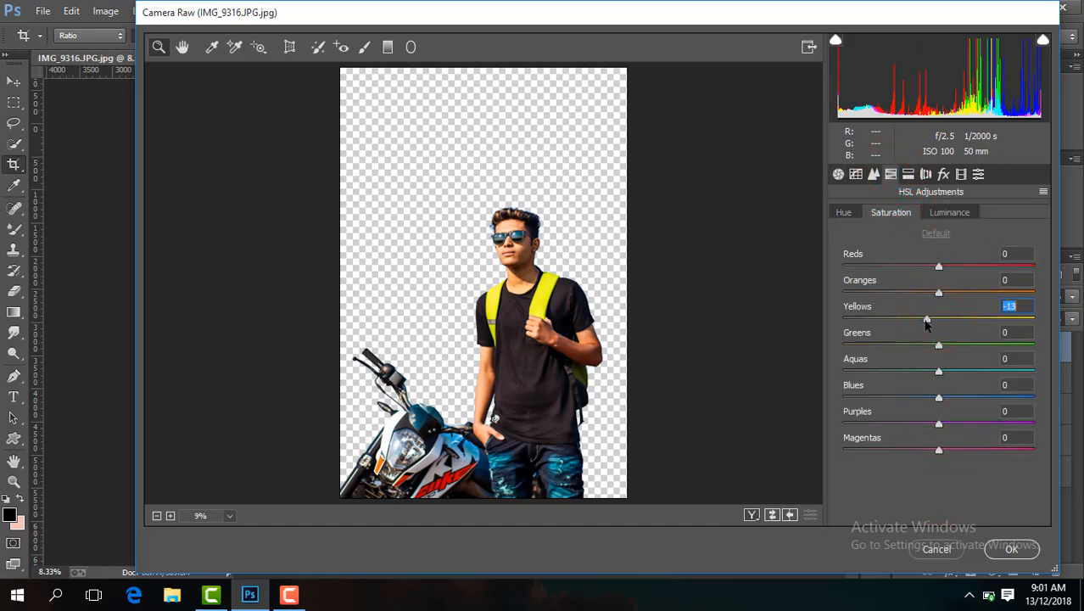
left_click(949, 213)
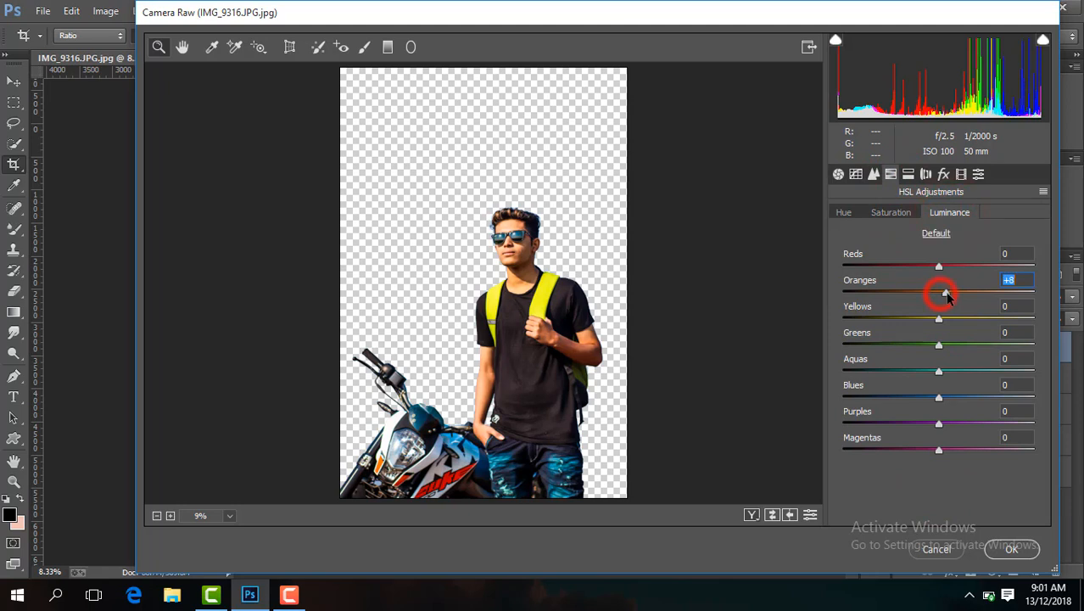
left_click(900, 214)
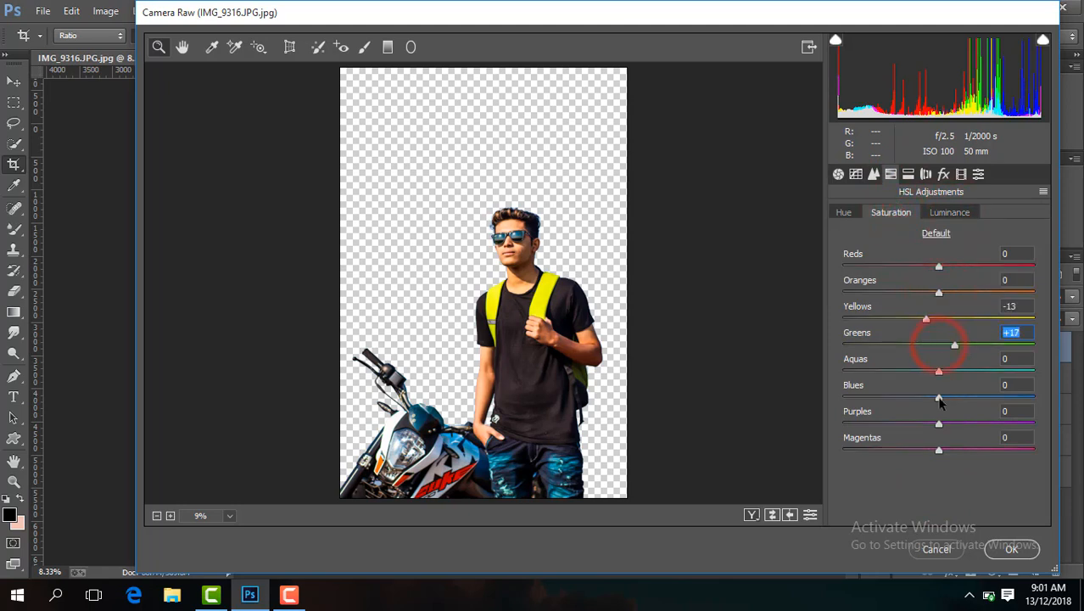
left_click_drag(939, 398, 967, 399)
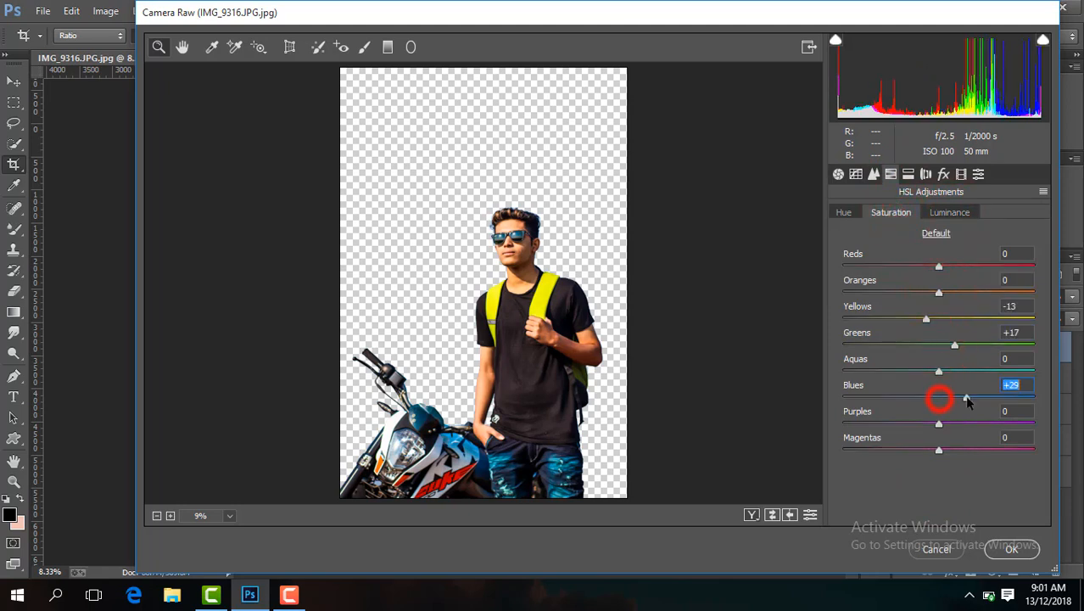
Step: Set the Sharpening Amount to 39, adjust the Luminance noise reduction, and apply the Camera Raw adjustments to the subject
left_click(873, 175)
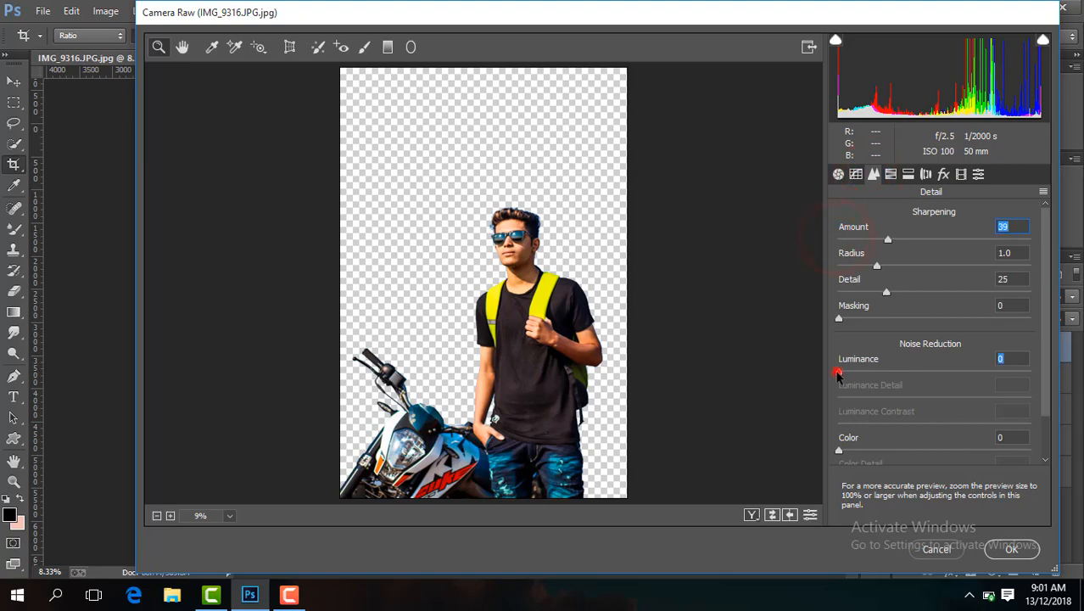
left_click(1006, 550)
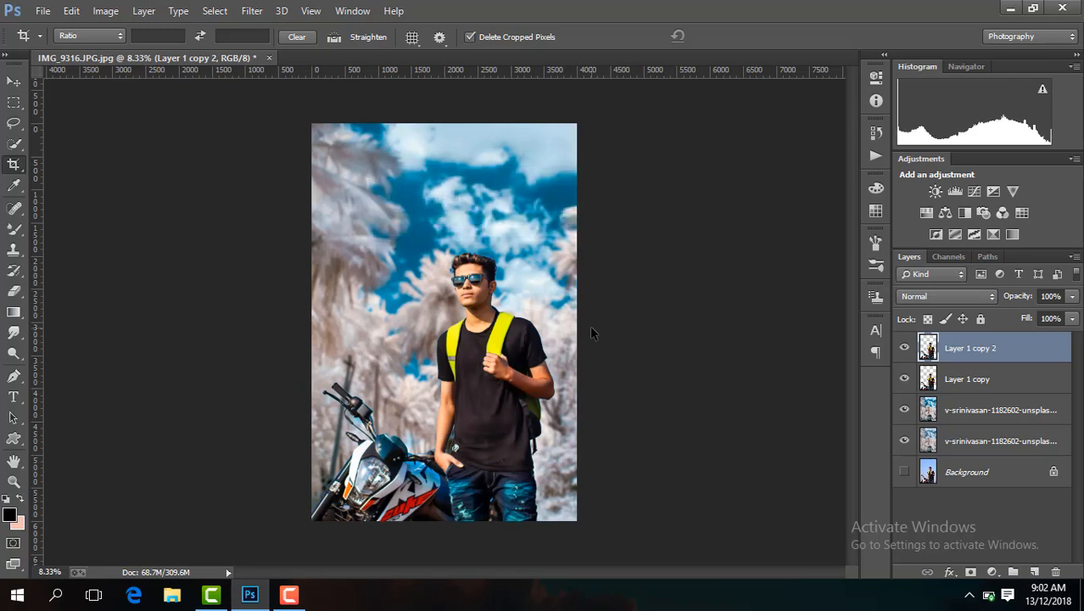
Step: Flatten the image, discarding the hidden layer, and duplicate the resulting Background layer
left_click(905, 349)
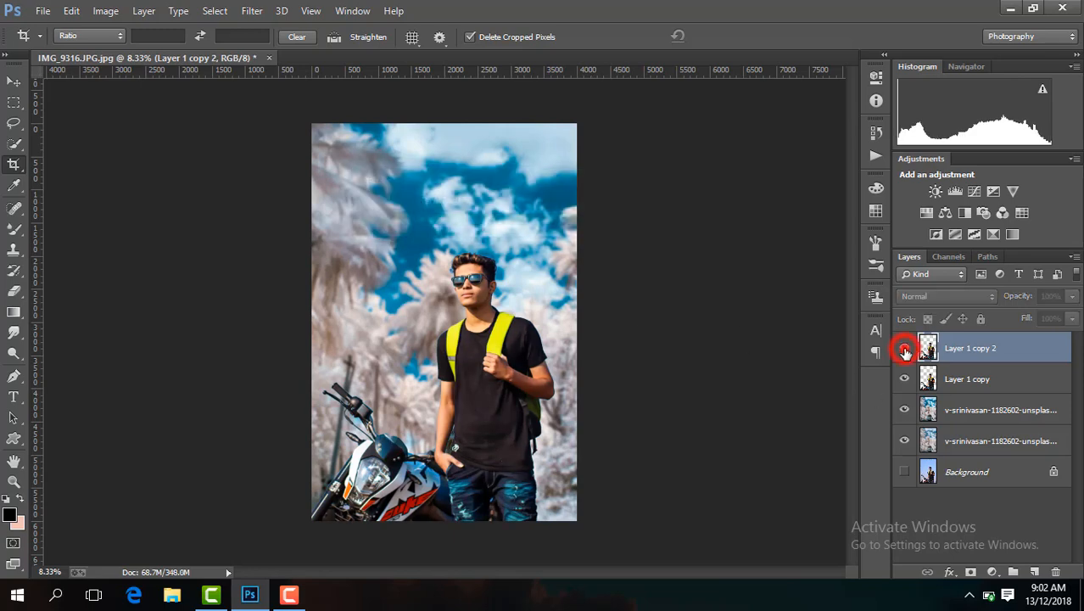
right_click(976, 355)
left_click(702, 484)
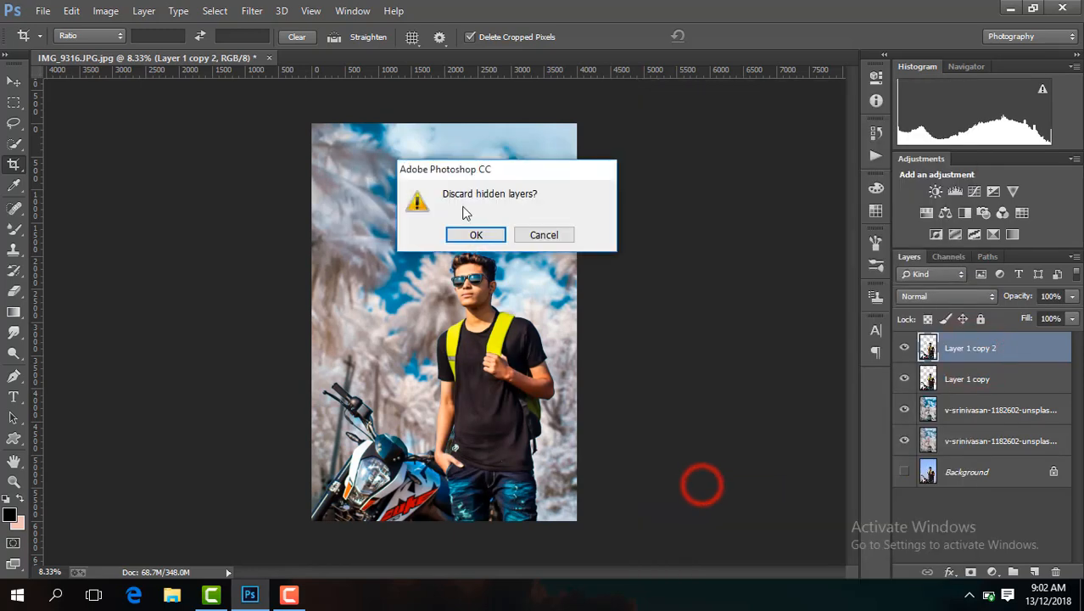
left_click(489, 236)
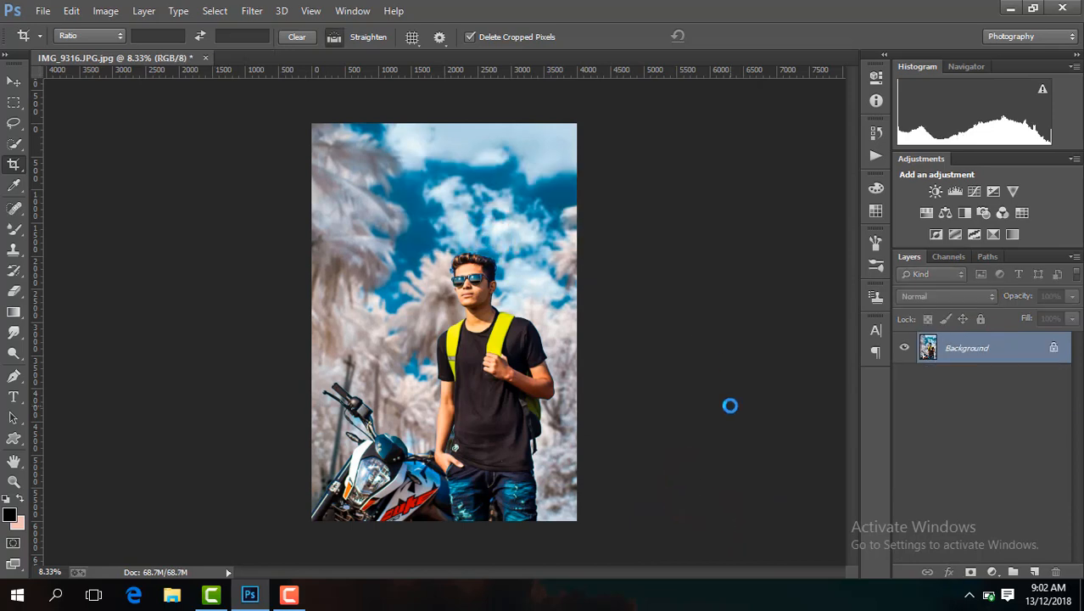
key("ctrl+j")
Step: Smooth the skin on the left and middle of the man's forehead with the Mixer Brush at size 62
key("ctrl+plus")
key("ctrl+plus")
key("ctrl+plus")
key("ctrl+plus")
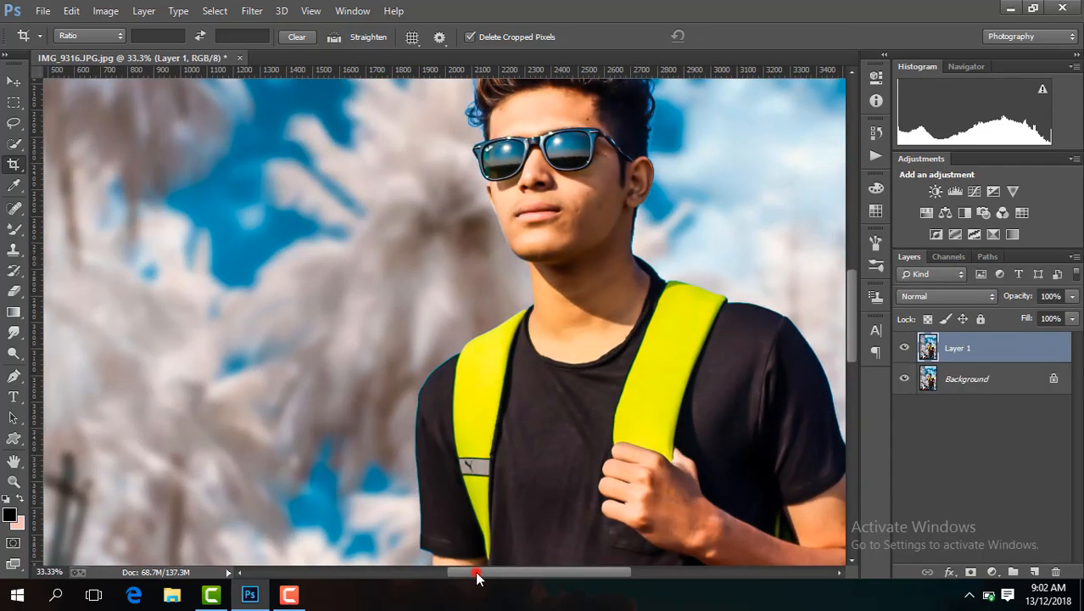
left_click_drag(477, 577, 505, 574)
left_click_drag(850, 339, 852, 272)
key("ctrl+plus")
key("ctrl+plus")
key("ctrl+plus")
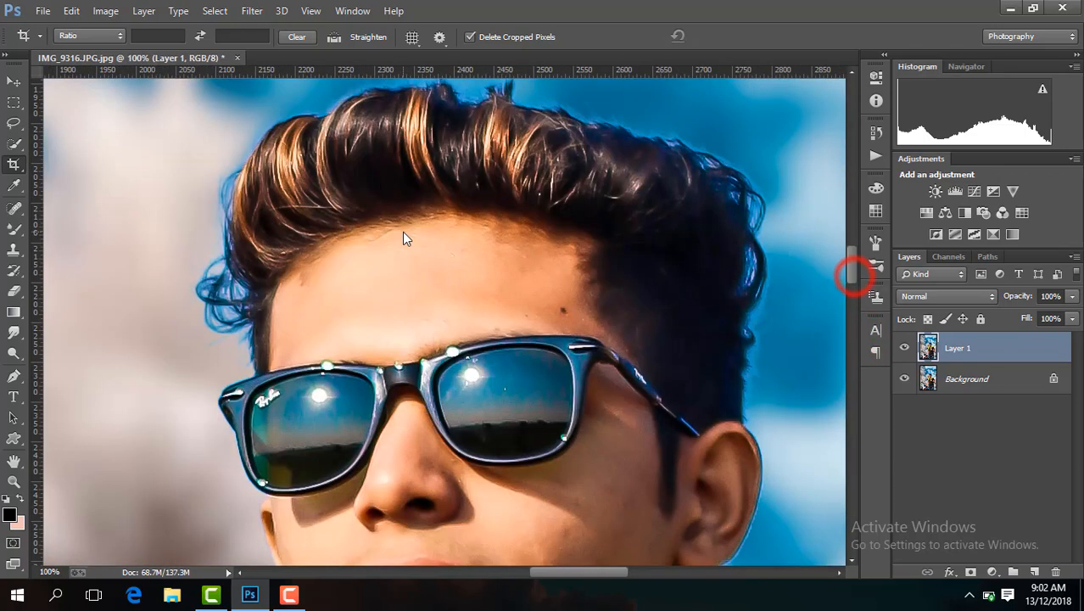
key("b")
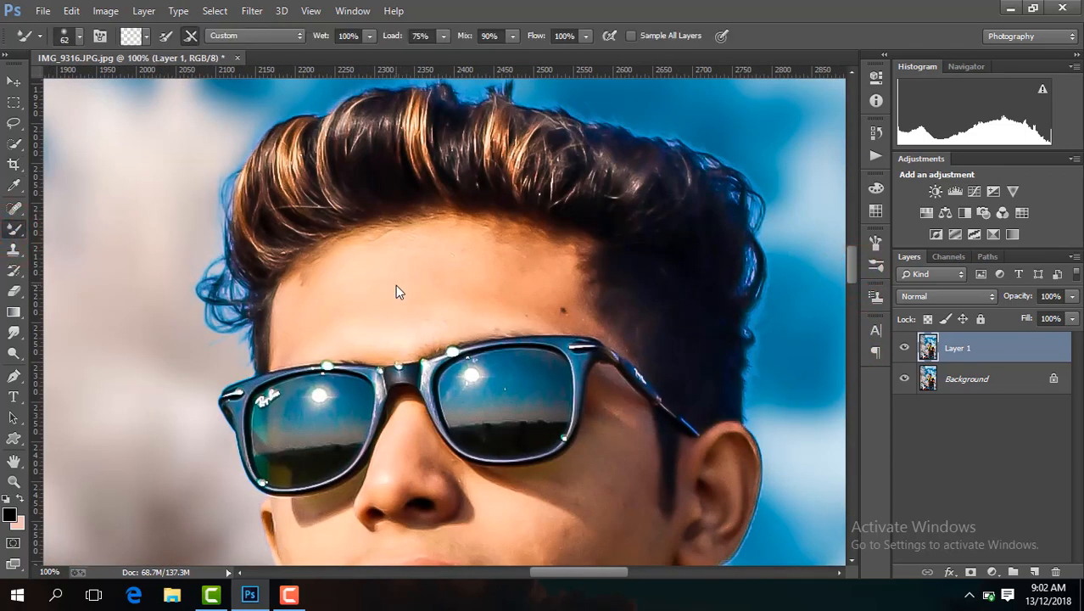
key("ctrl+plus")
left_click(395, 285)
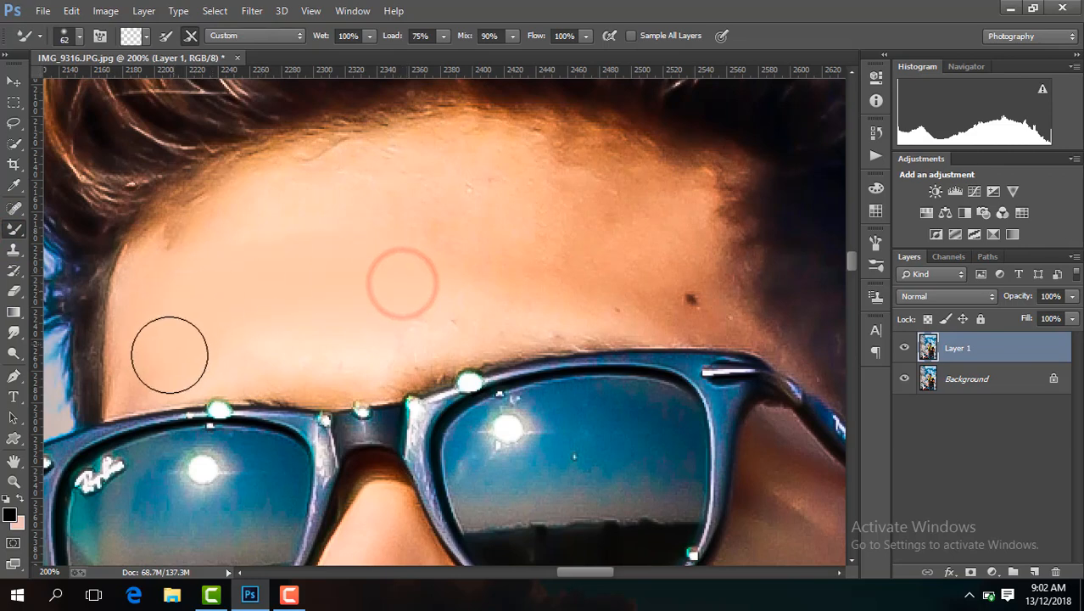
left_click(428, 186)
left_click(420, 194)
left_click(253, 223)
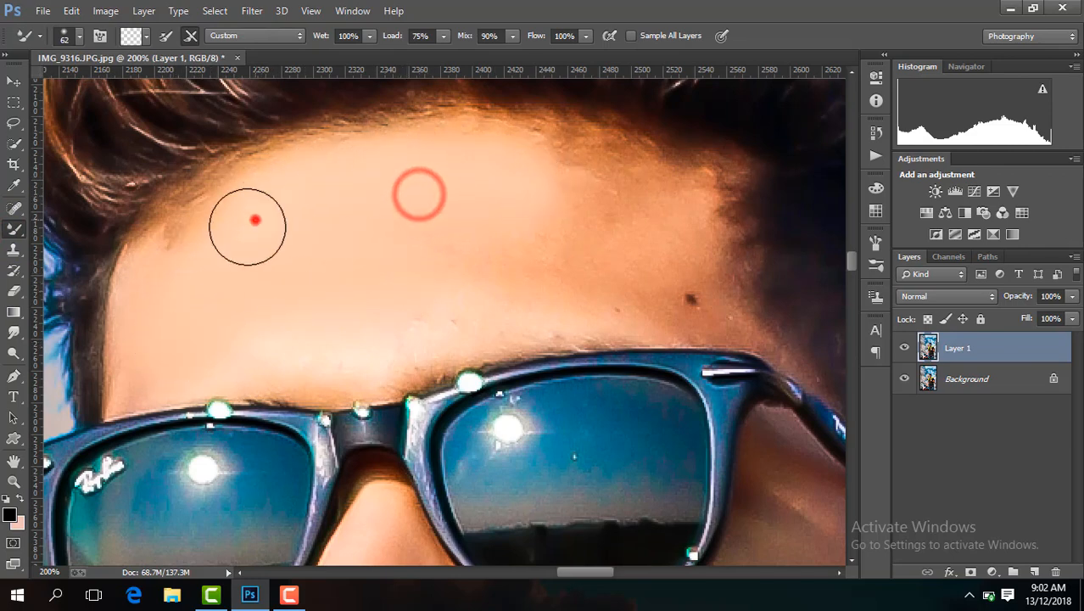
left_click(425, 290)
left_click(388, 317)
left_click(281, 356)
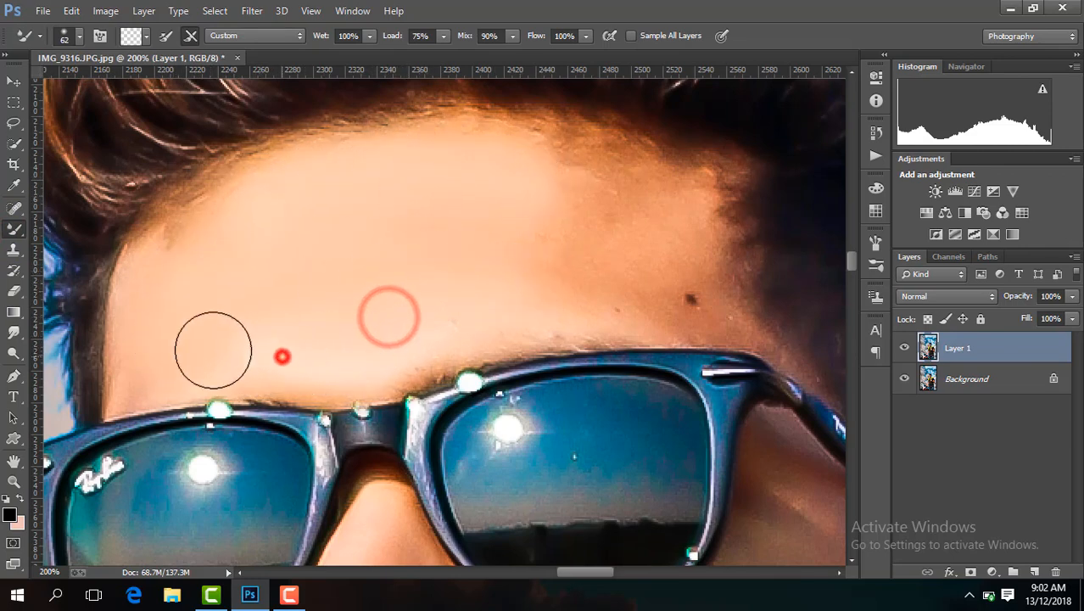
left_click(325, 264)
left_click(497, 235)
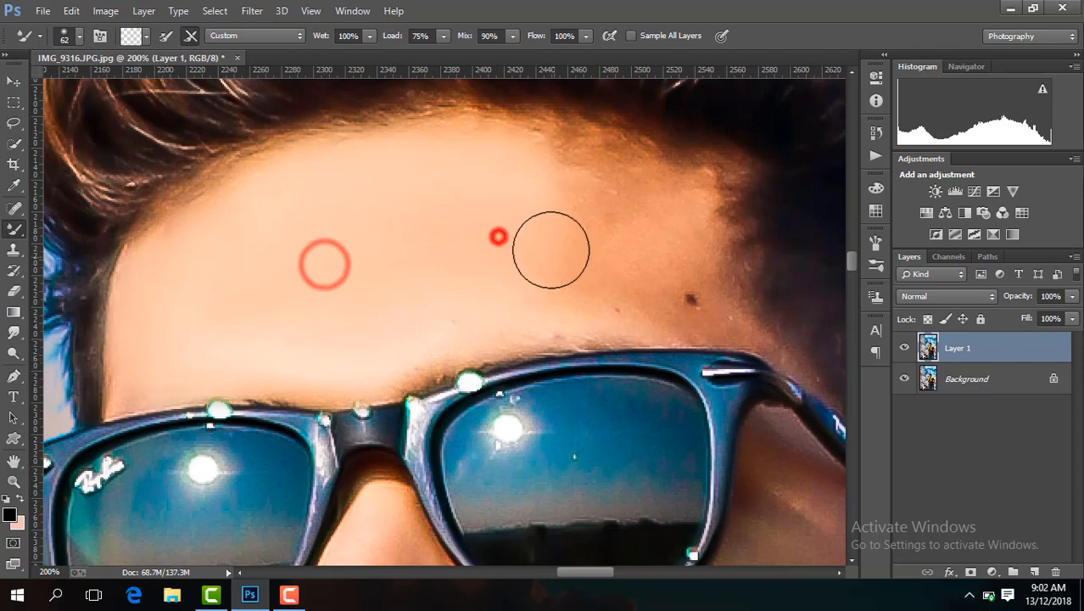
Step: Blend the skin on the right side of the forehead with the Mixer Brush, covering the dark mole and shadow patches
left_click(588, 261)
left_click(580, 232)
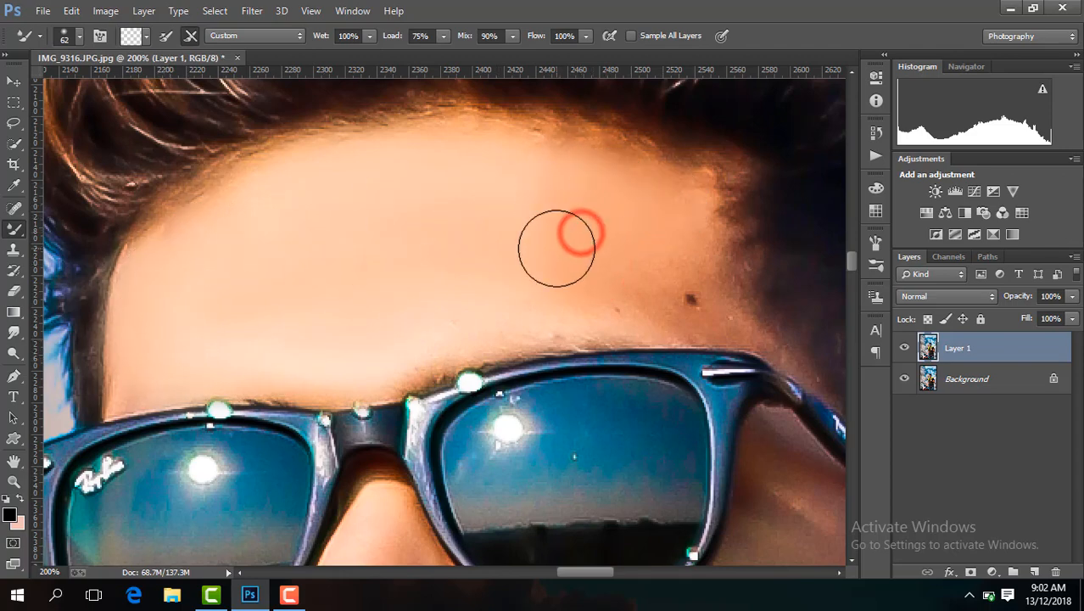
left_click(554, 245)
left_click(634, 284)
left_click(667, 291)
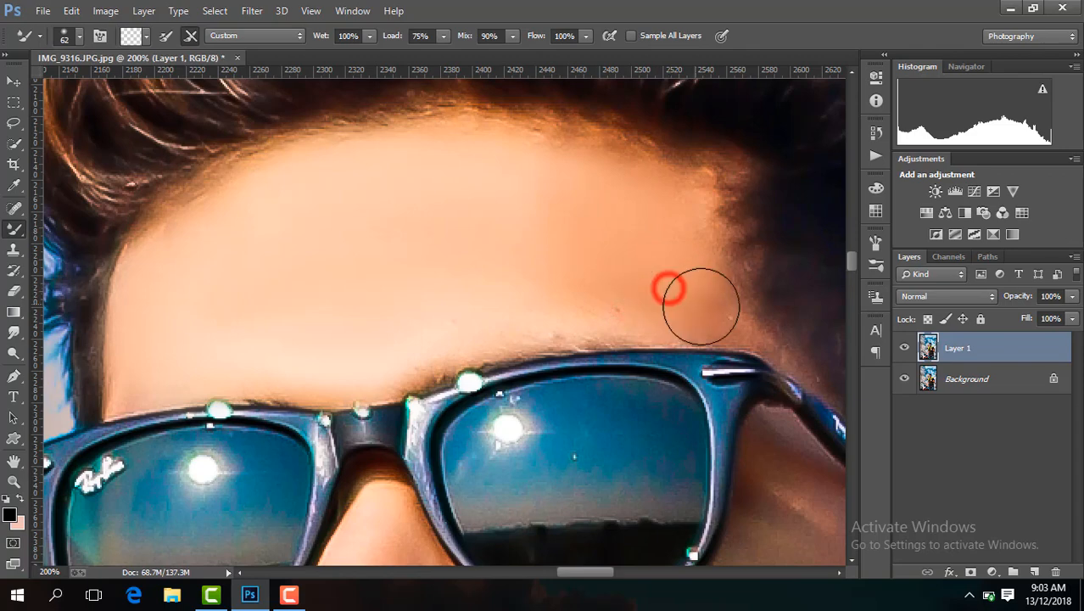
left_click(527, 295)
left_click(538, 245)
left_click(573, 179)
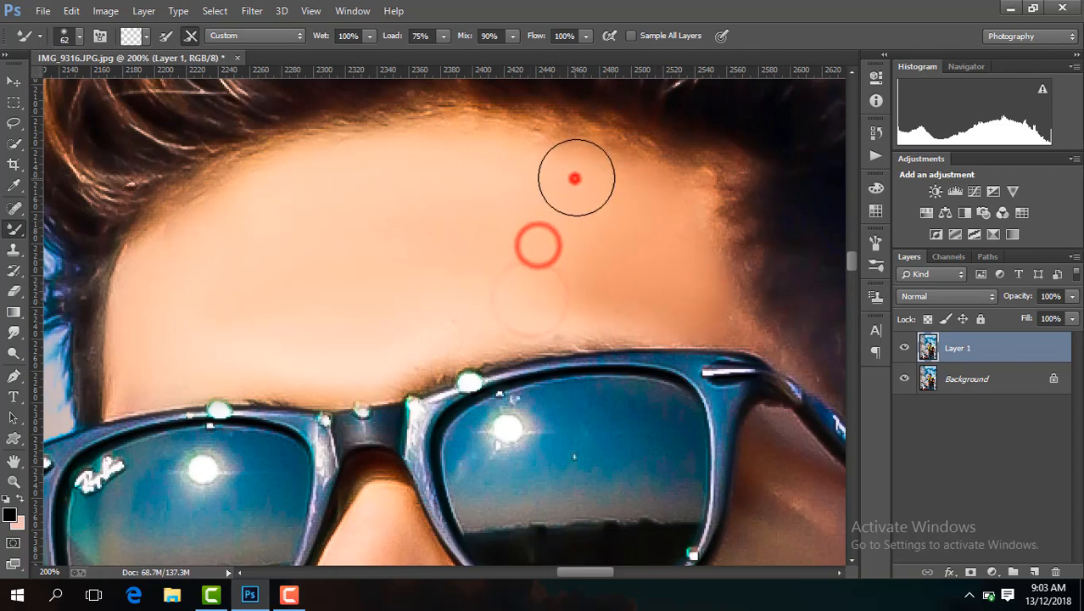
left_click(505, 152)
left_click(660, 245)
left_click(594, 242)
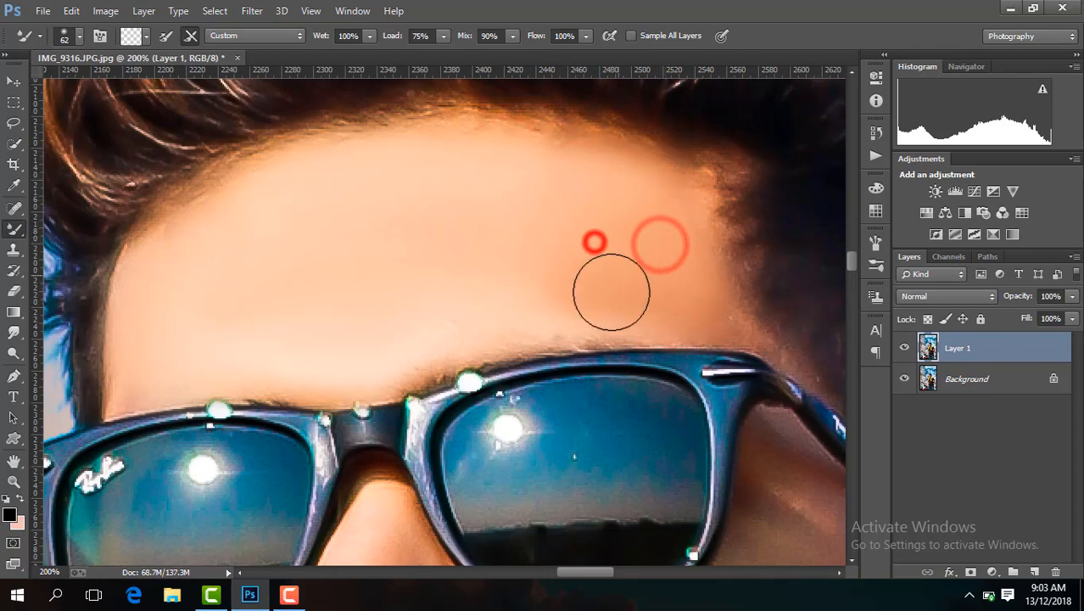
left_click(531, 285)
Step: Smooth the skin of the chin, the left jawline and the cheek beside the mouth with the Mixer Brush
left_click_drag(852, 261, 853, 286)
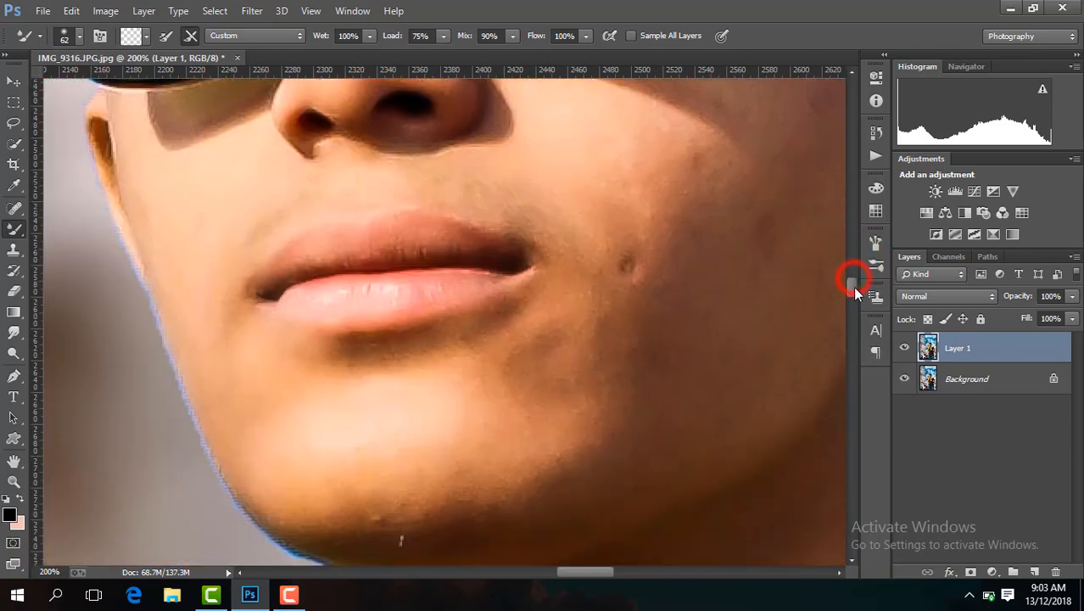
left_click(337, 443)
left_click(251, 383)
left_click(287, 462)
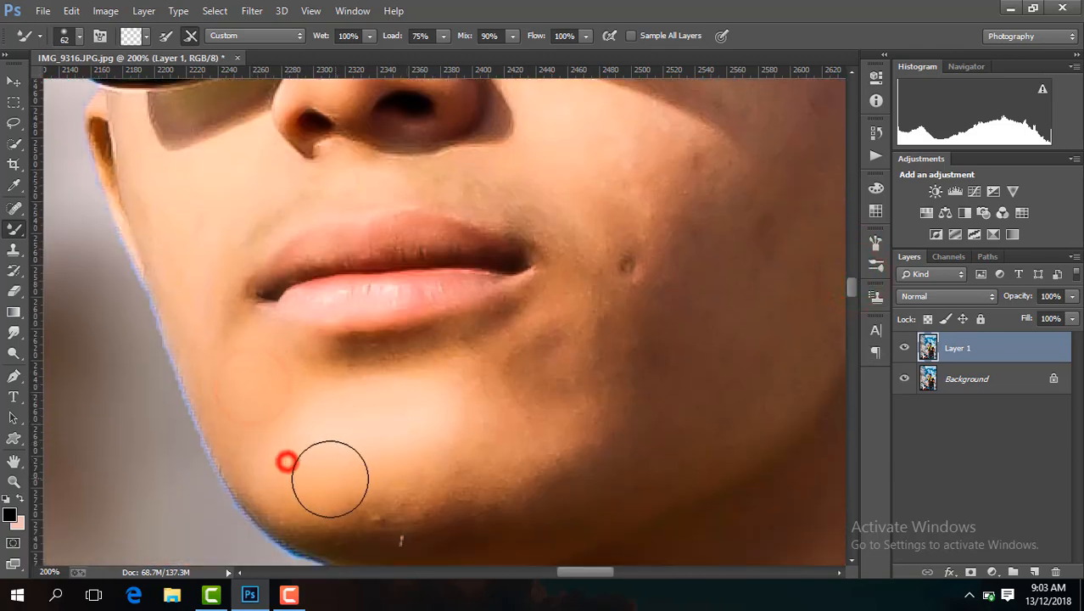
left_click(313, 453)
left_click(264, 420)
left_click(248, 397)
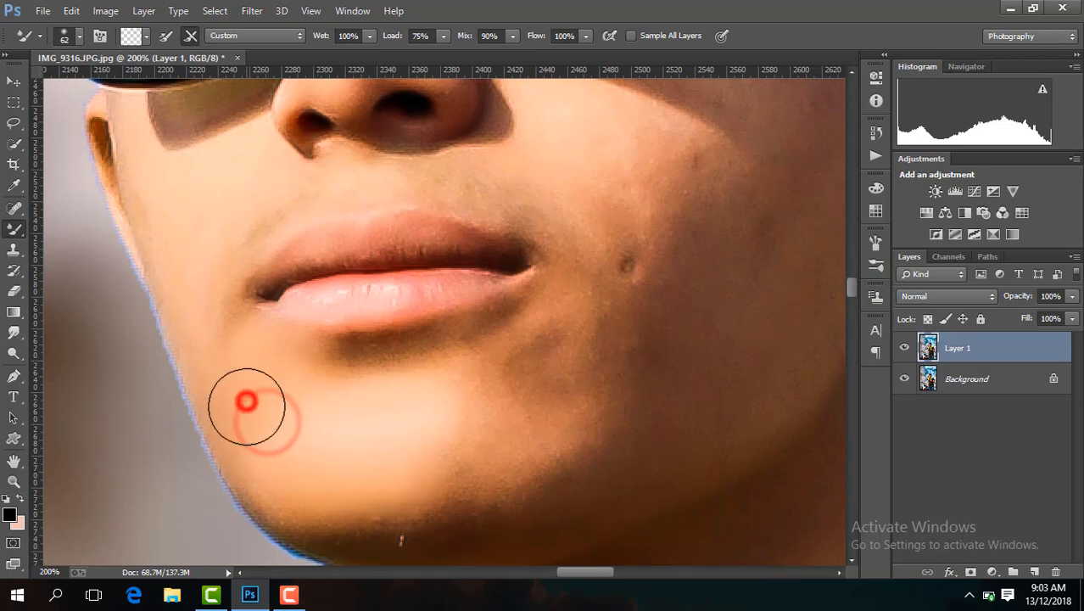
left_click(236, 194)
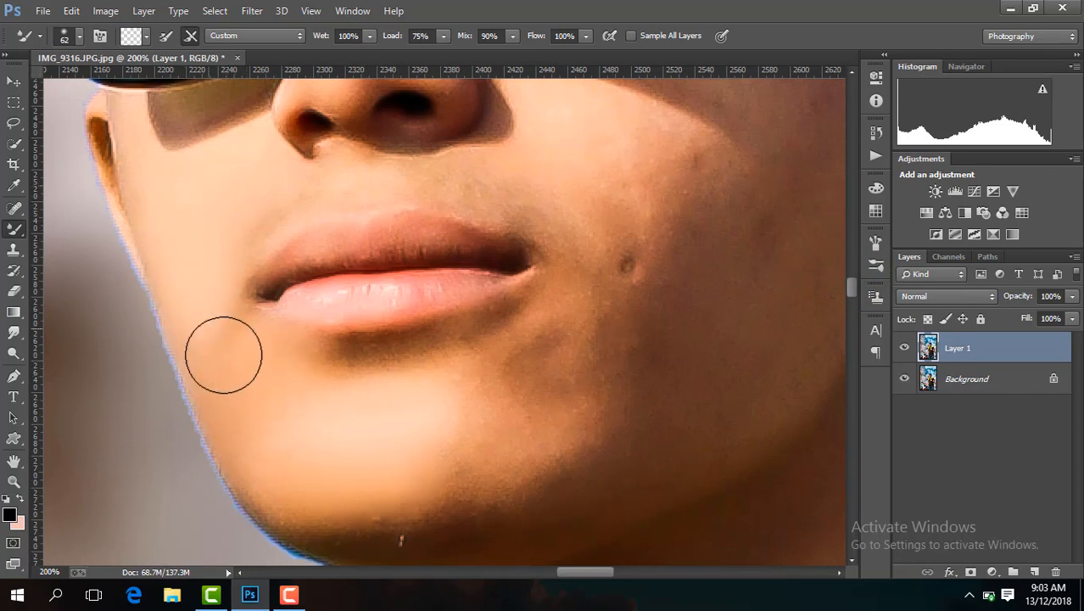
left_click(237, 371)
left_click(252, 403)
left_click(448, 399)
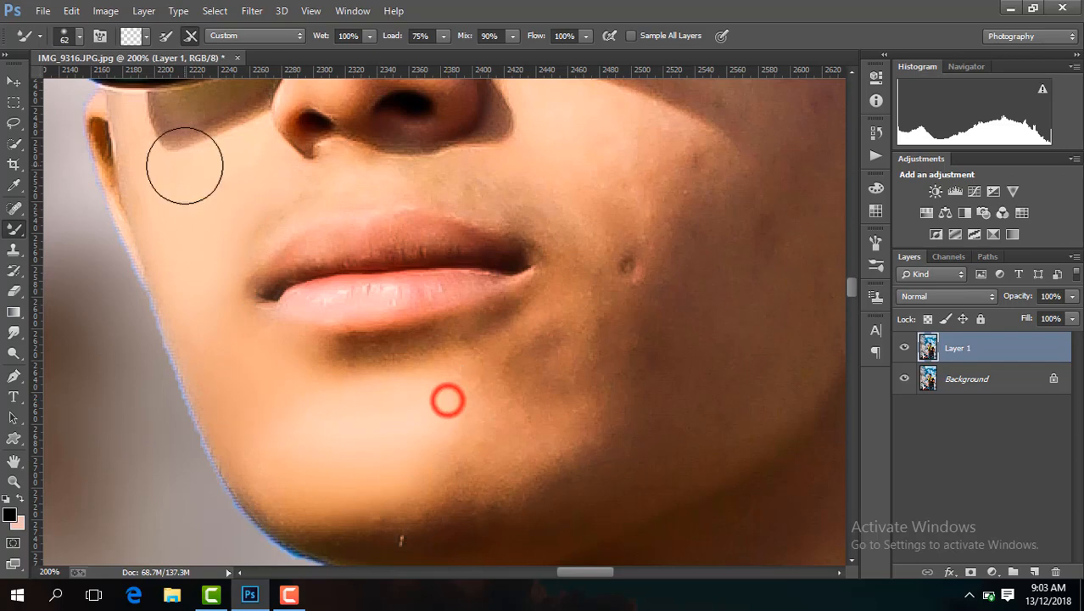
Step: Reduce the Mixer Brush size to 36 and smooth the cheek below the left lens, beside the ear
left_click_drag(851, 292, 851, 283)
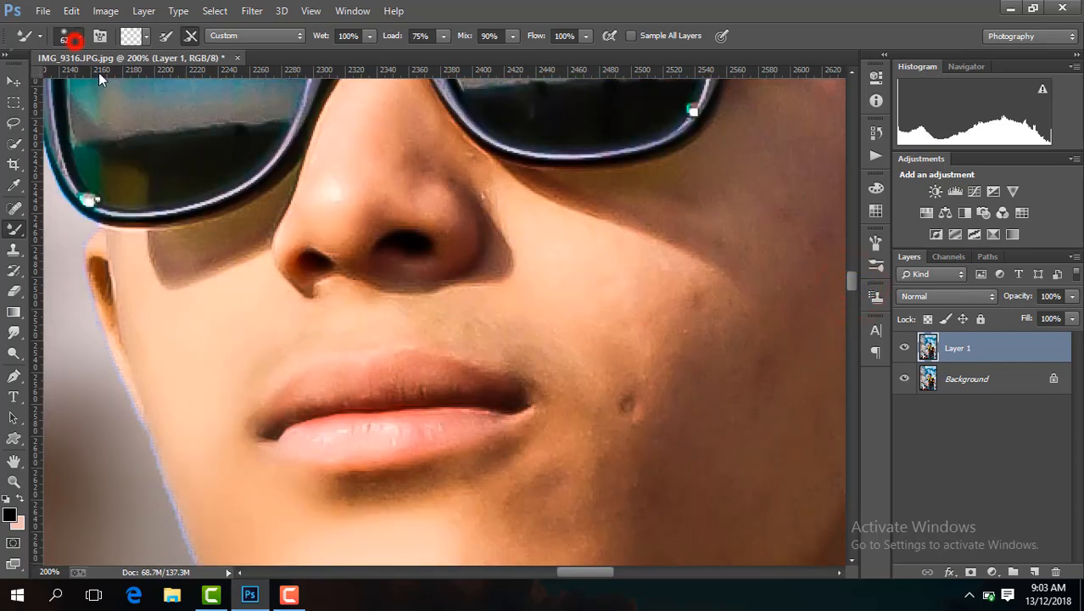
left_click(74, 39)
left_click(253, 321)
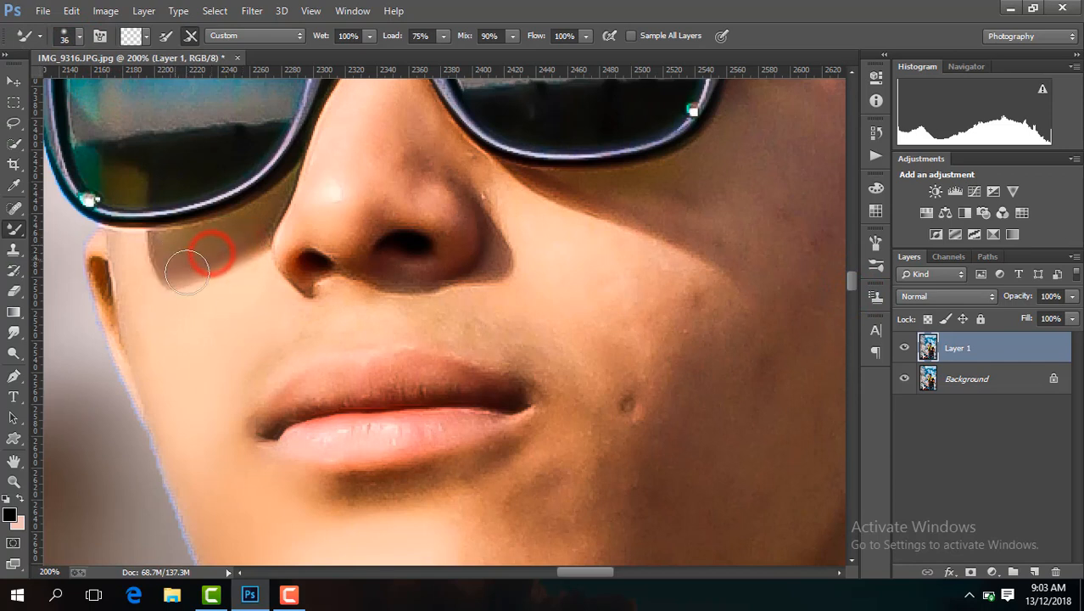
left_click(206, 279)
left_click(204, 317)
left_click(151, 313)
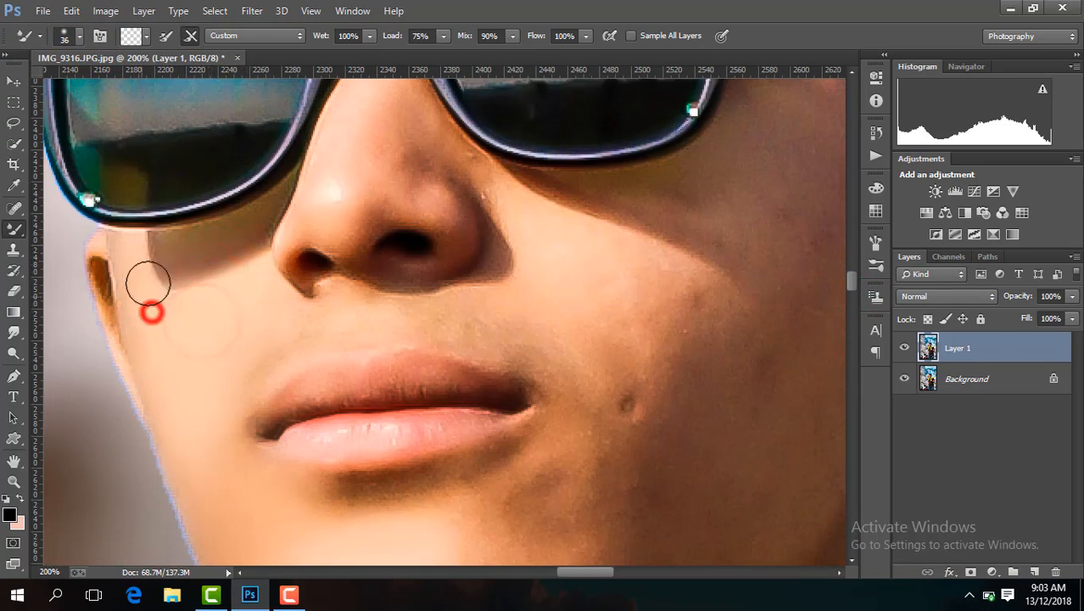
left_click(148, 285)
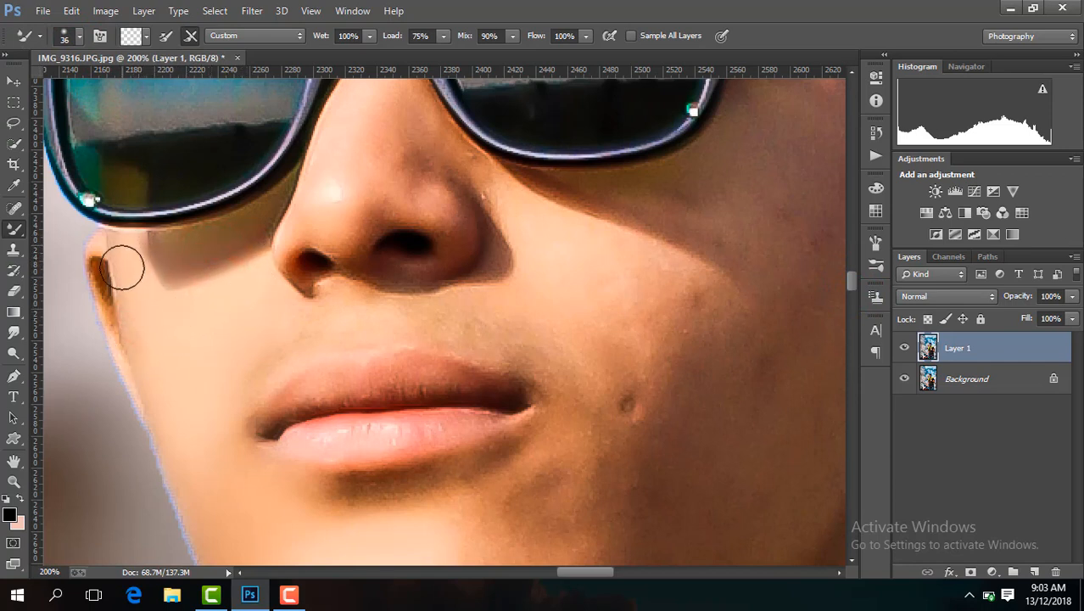
left_click(146, 317)
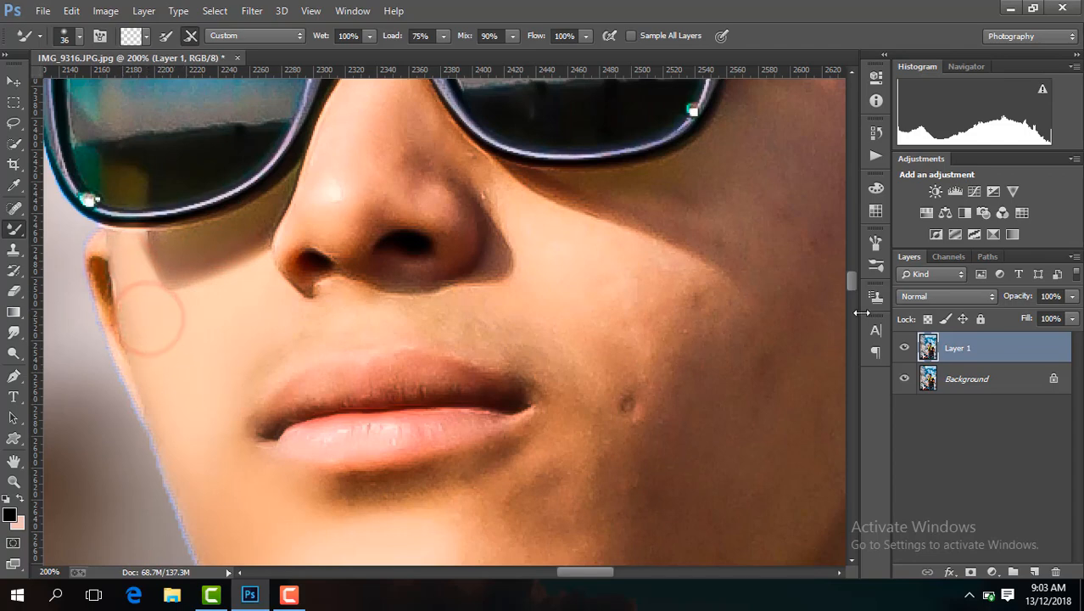
Step: Smooth the skin along the bridge, sides and tip of the nose with the Mixer Brush
left_click_drag(852, 283, 849, 275)
left_click(358, 295)
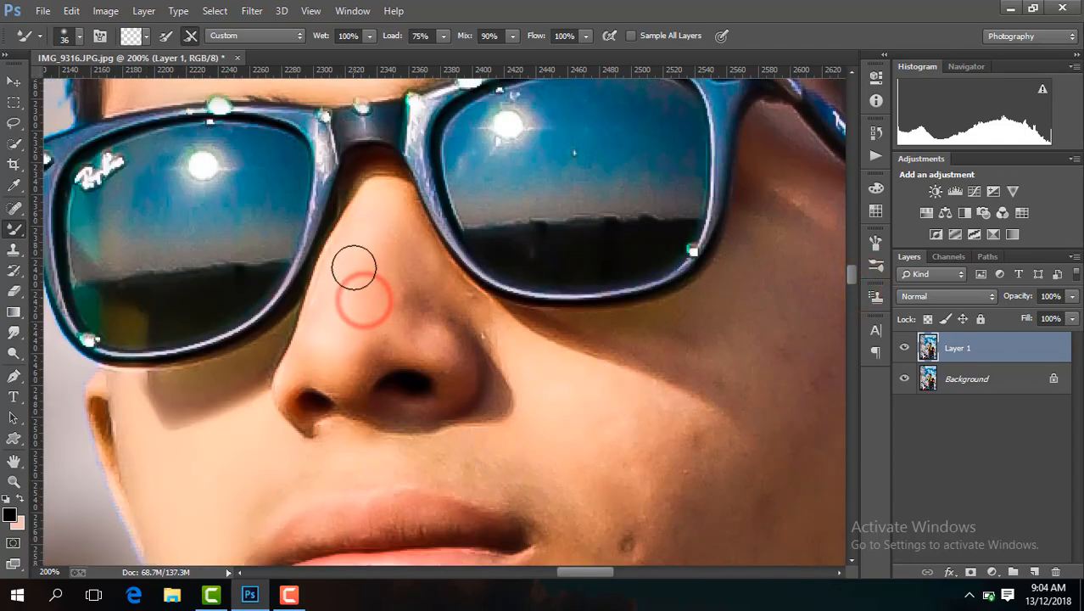
left_click(353, 268)
left_click(380, 252)
left_click(392, 249)
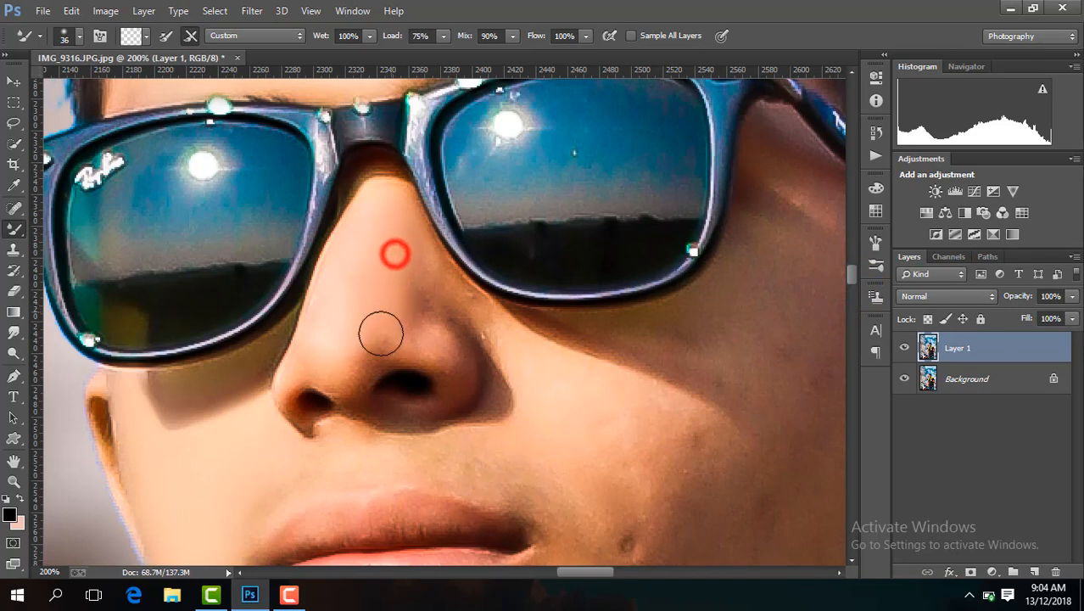
left_click(374, 297)
left_click(348, 375)
left_click(321, 334)
left_click(406, 335)
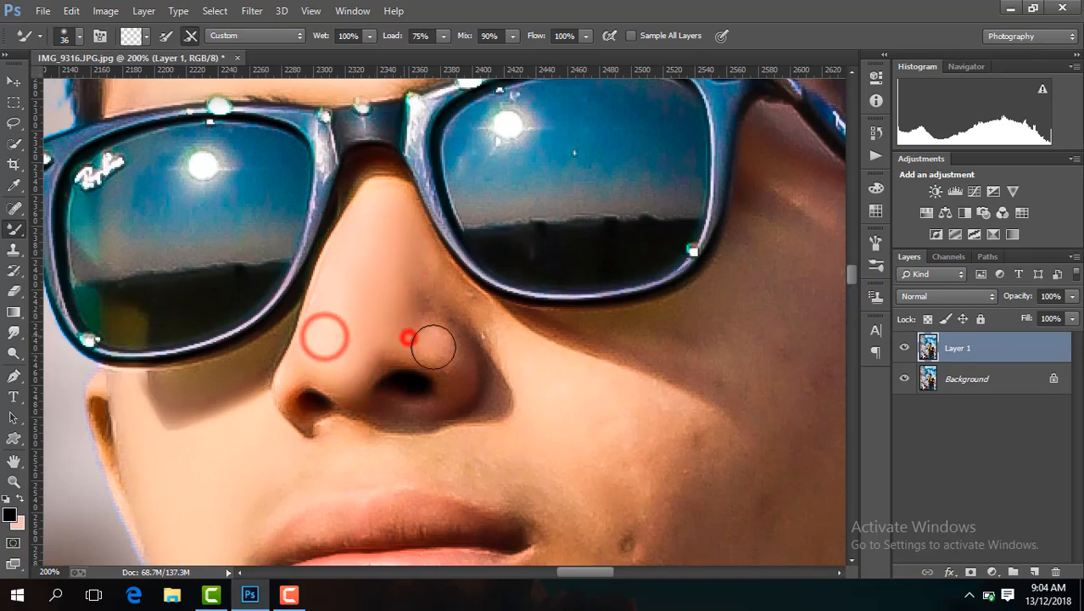
left_click(421, 326)
left_click(418, 284)
left_click(386, 245)
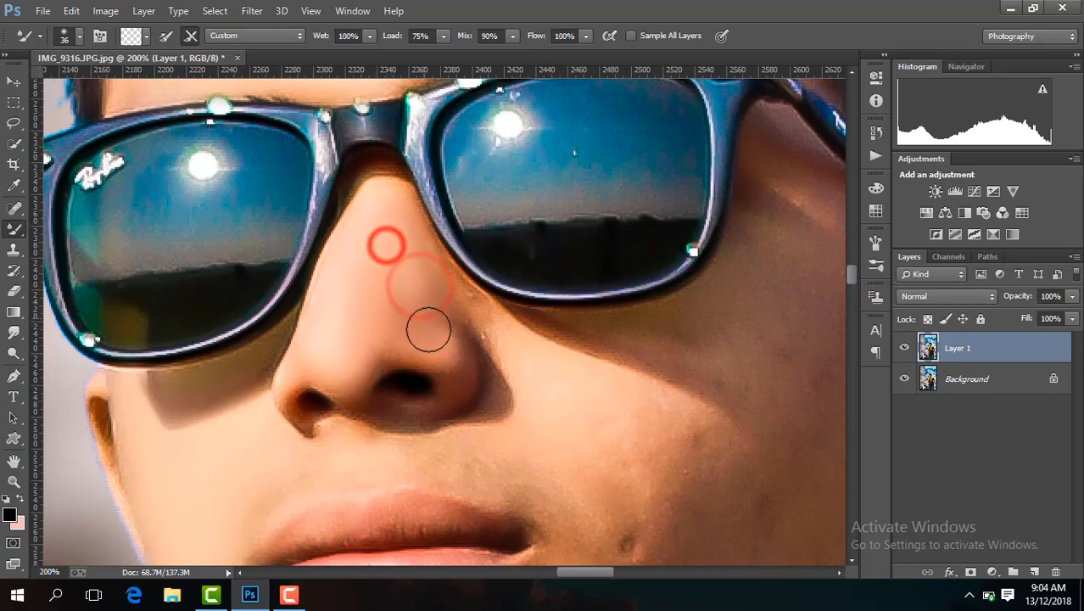
left_click(428, 330)
left_click(412, 290)
left_click(439, 356)
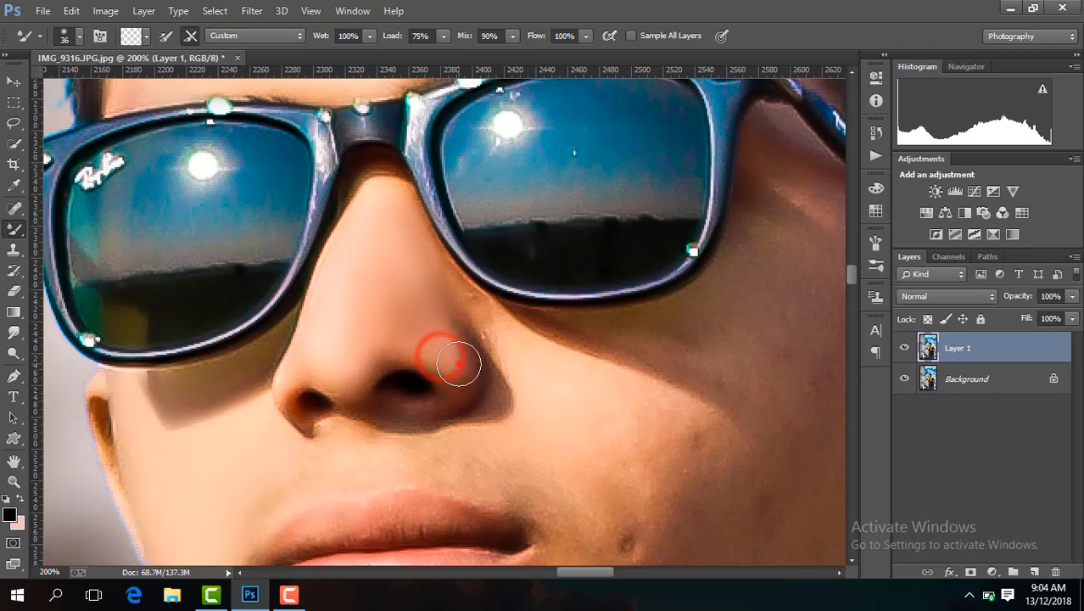
left_click(448, 333)
left_click(393, 250)
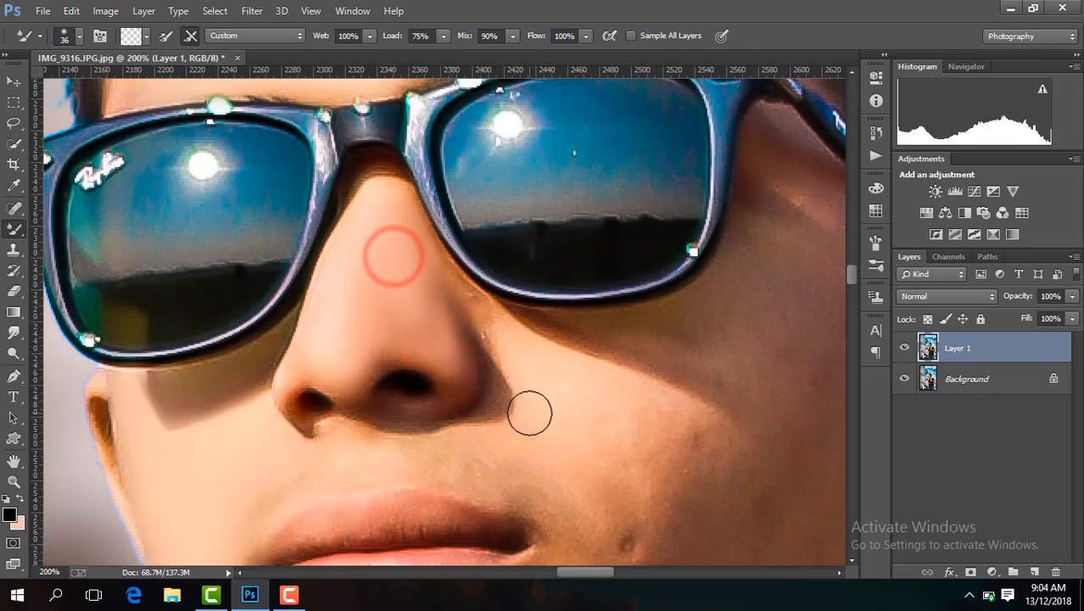
Step: Smooth the cheek to the right of the nose and blend the nose's side and tip once more
left_click(528, 414)
left_click(508, 347)
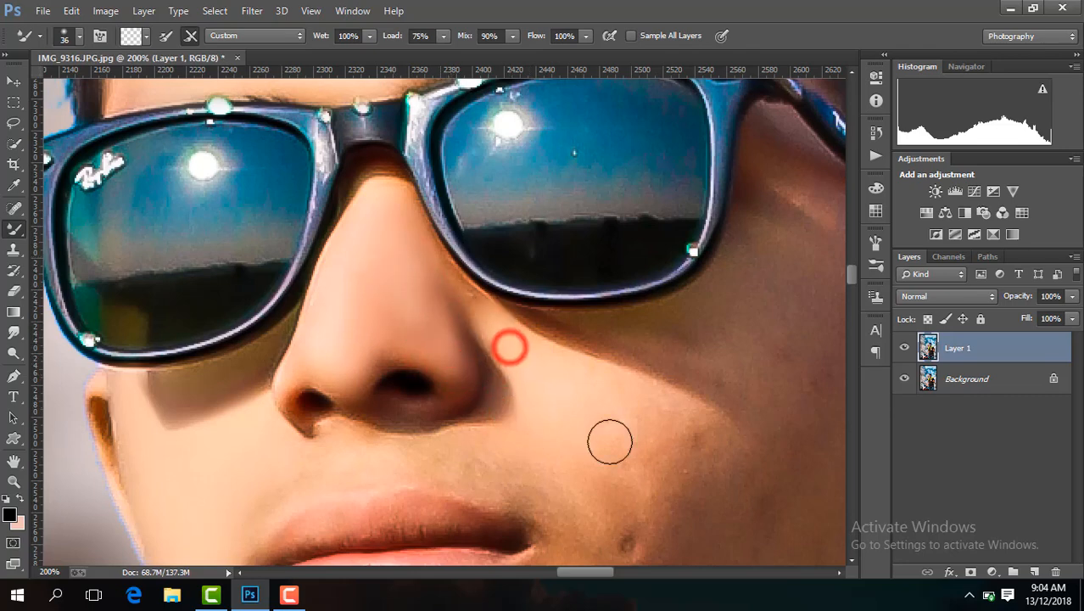
left_click(609, 441)
left_click(413, 317)
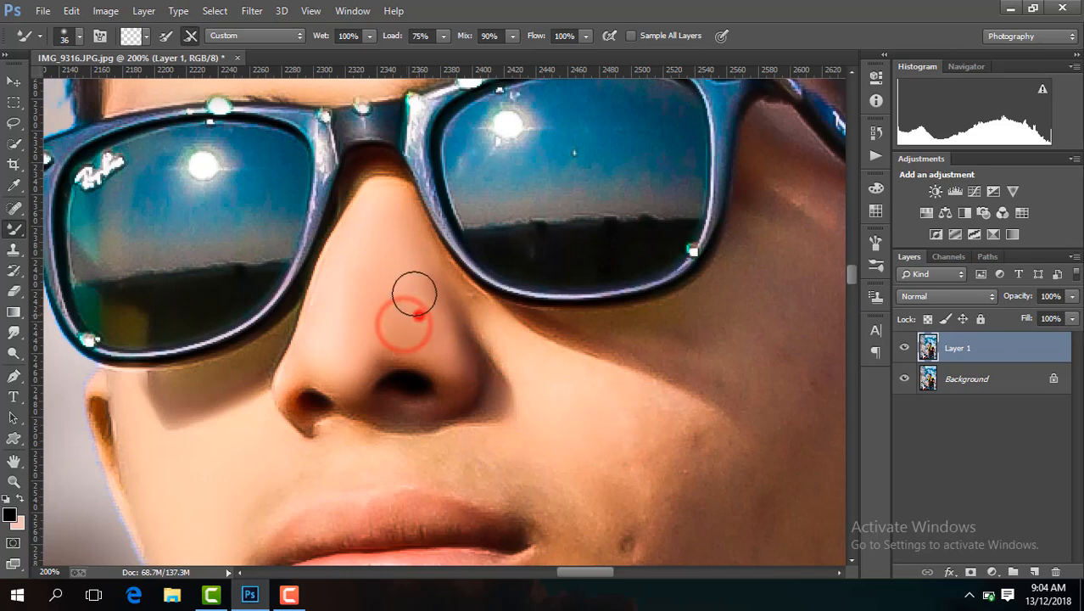
left_click(413, 292)
left_click(389, 315)
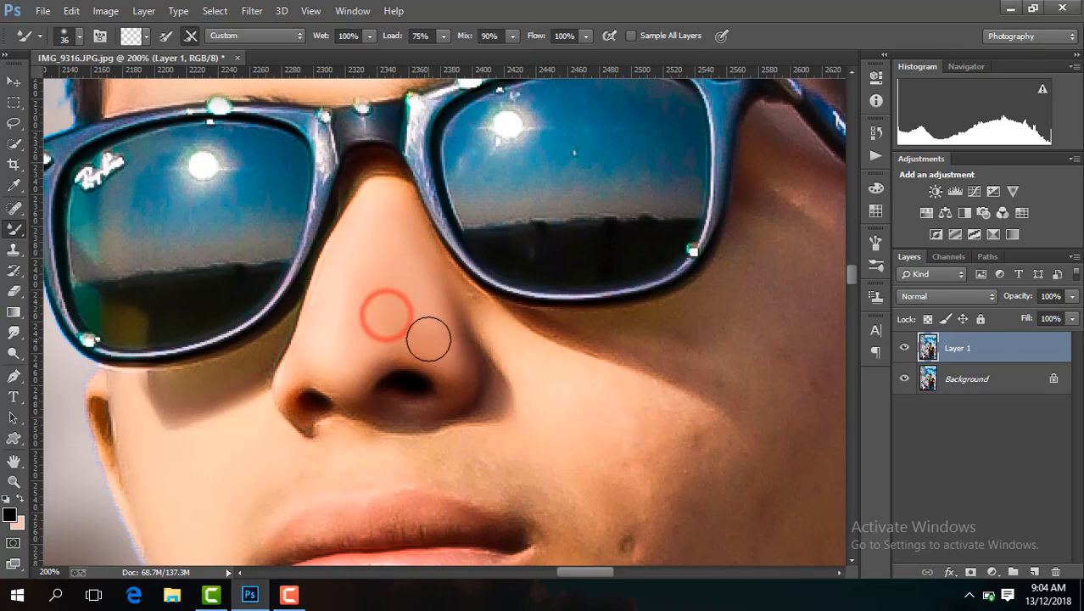
key("ctrl+minus")
key("ctrl+minus")
key("ctrl+minus")
key("ctrl+minus")
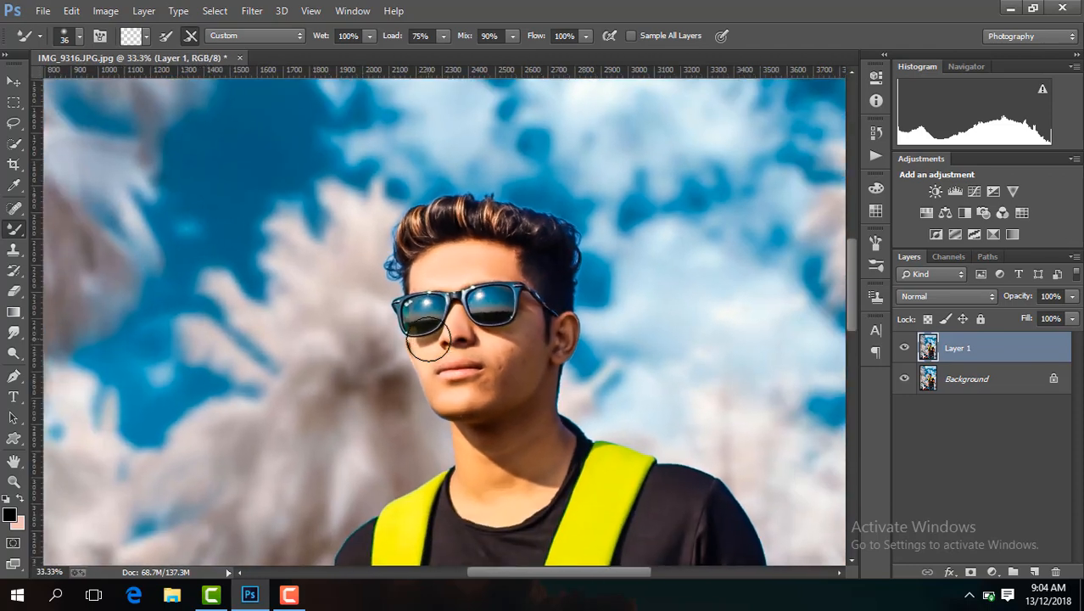
key("ctrl+1")
left_click_drag(577, 576, 601, 581)
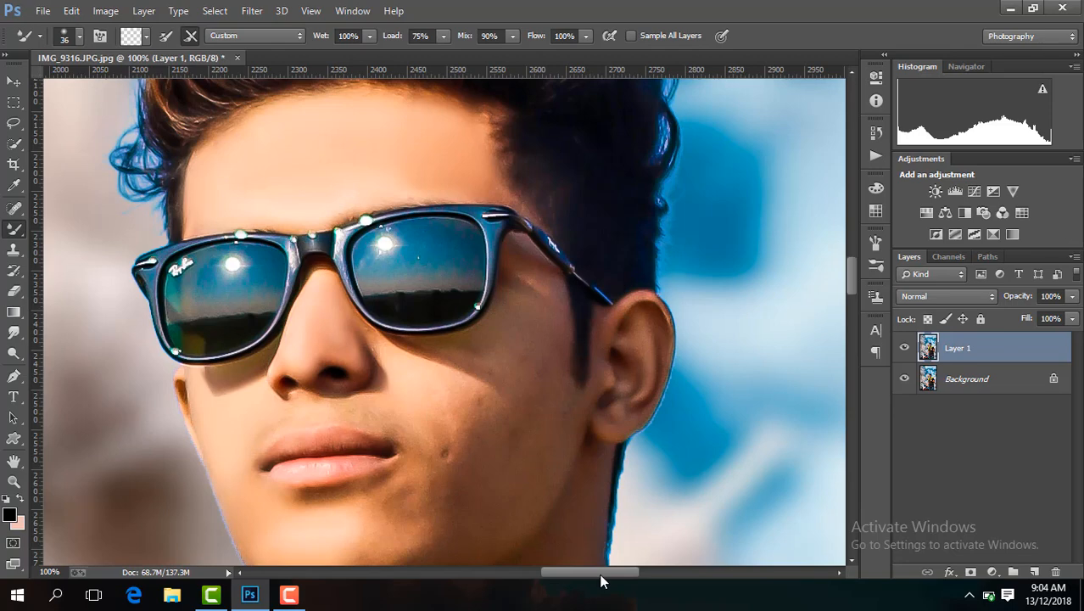
Step: Set the Mixer Brush size to 43 and smooth the skin along the nose's bridge and shaded side
key("ctrl+plus")
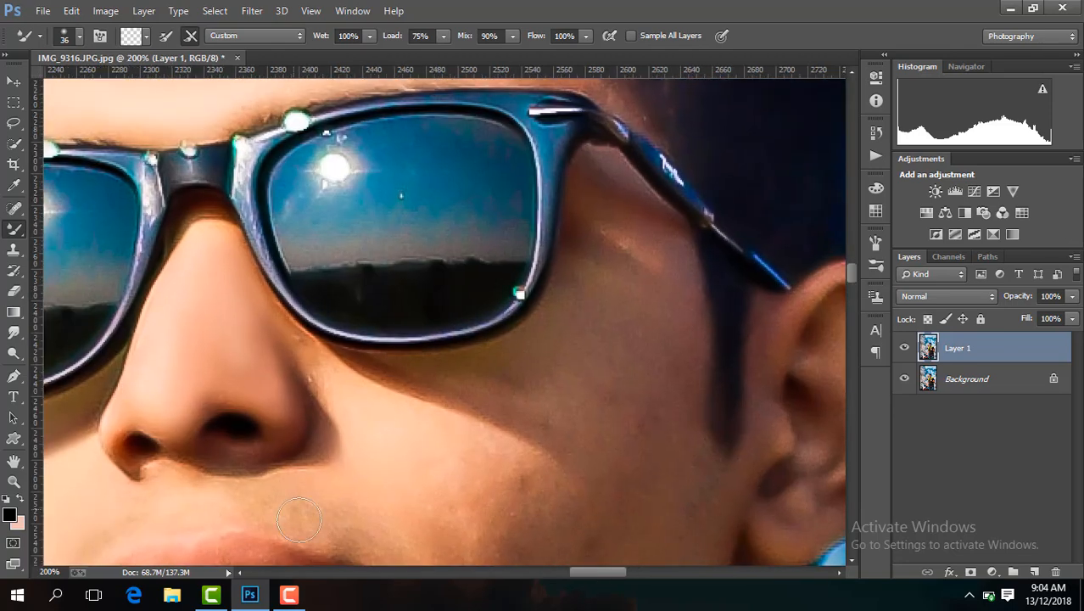
left_click(289, 594)
left_click(1004, 541)
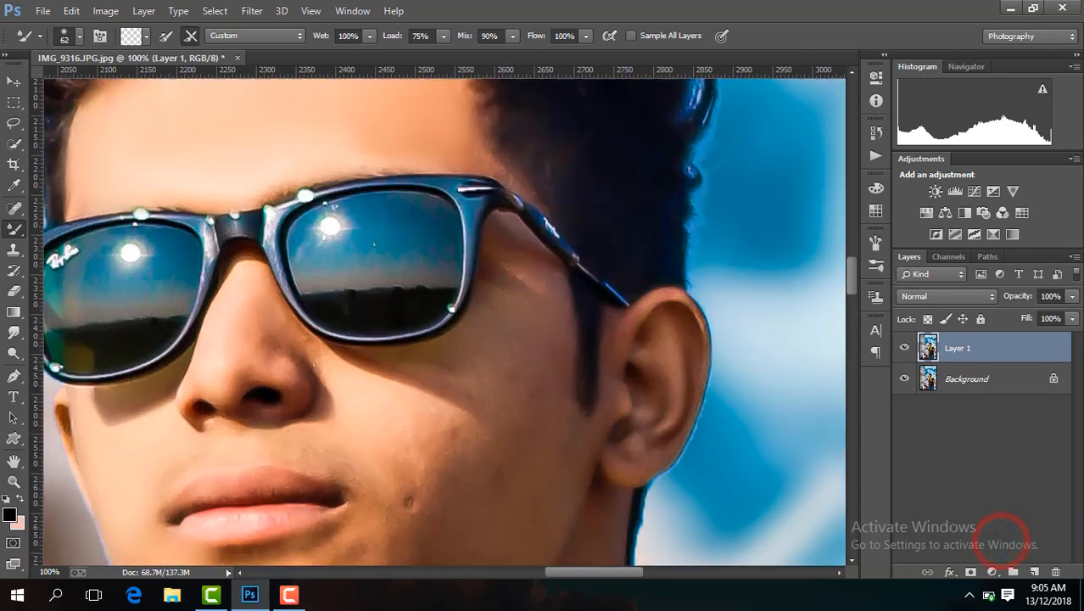
key("ctrl+plus")
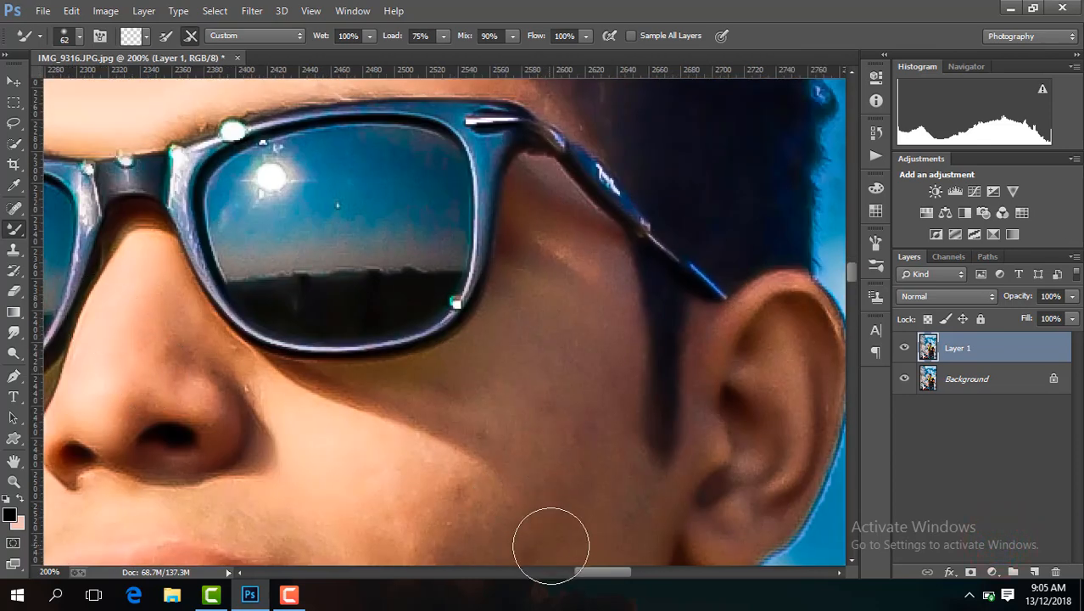
left_click_drag(592, 574, 575, 575)
left_click_drag(380, 353, 392, 284)
left_click(78, 36)
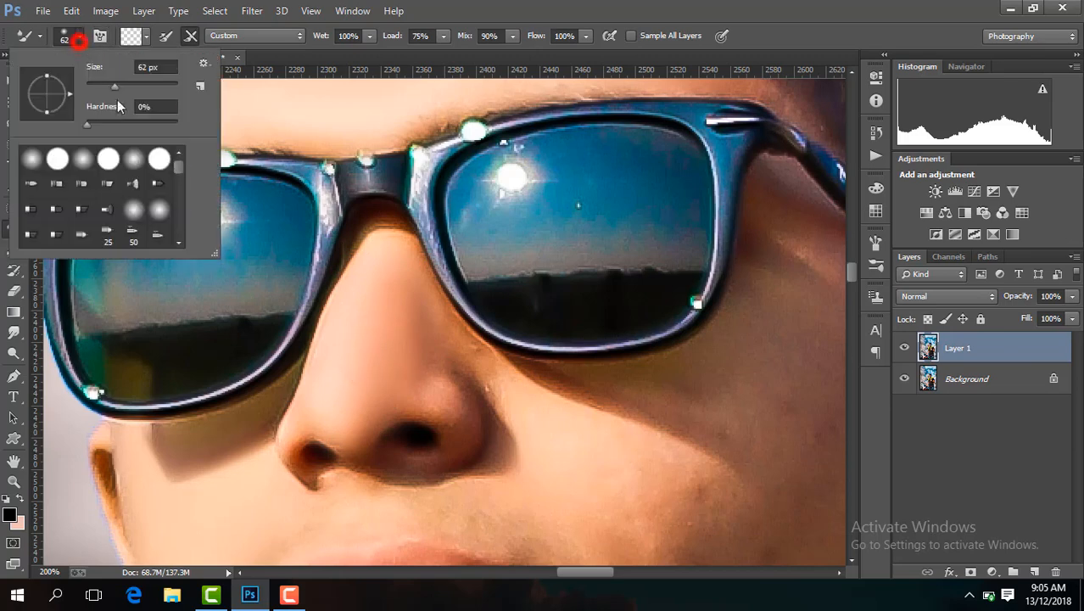
left_click(433, 354)
mouse_move(432, 353)
left_mouse_down()
mouse_move(459, 415)
mouse_move(462, 385)
mouse_move(429, 364)
left_mouse_up()
mouse_move(428, 365)
left_mouse_down()
mouse_move(404, 383)
mouse_move(409, 329)
left_mouse_up()
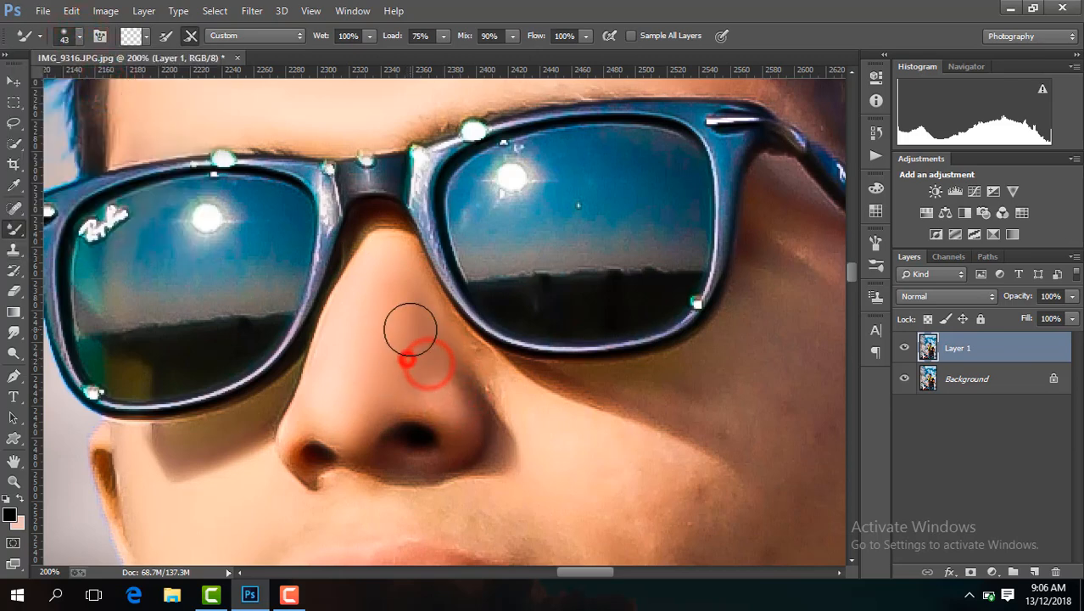
Step: Increase the Mixer Brush size to 83 and smooth the chin and the skin below the corner of the mouth
left_click_drag(575, 580, 582, 580)
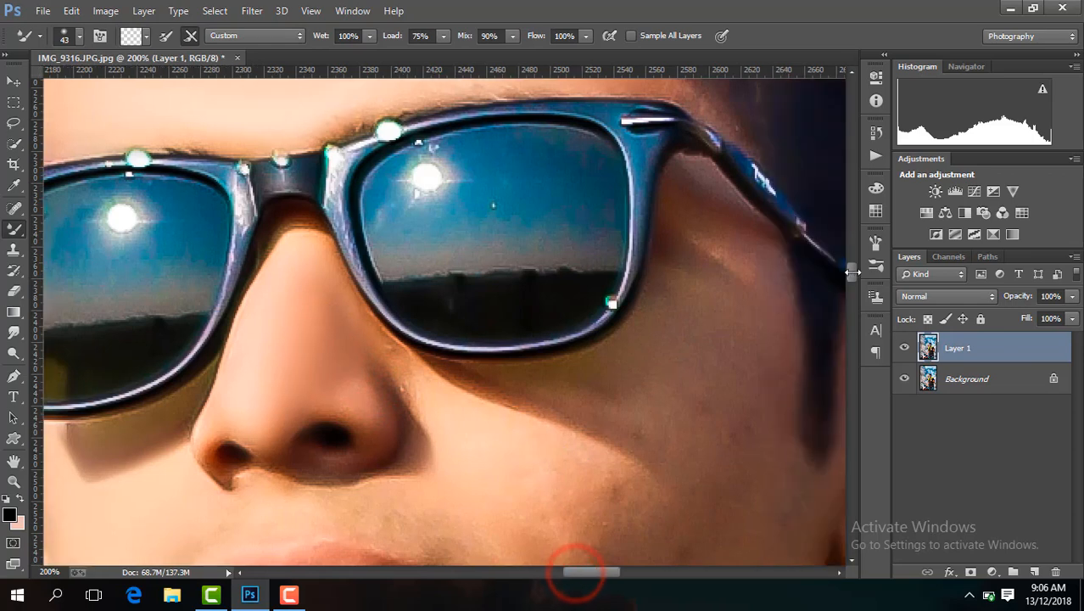
left_click_drag(852, 272, 850, 294)
left_click(79, 36)
left_click_drag(95, 85, 136, 88)
left_click(477, 286)
left_click(358, 321)
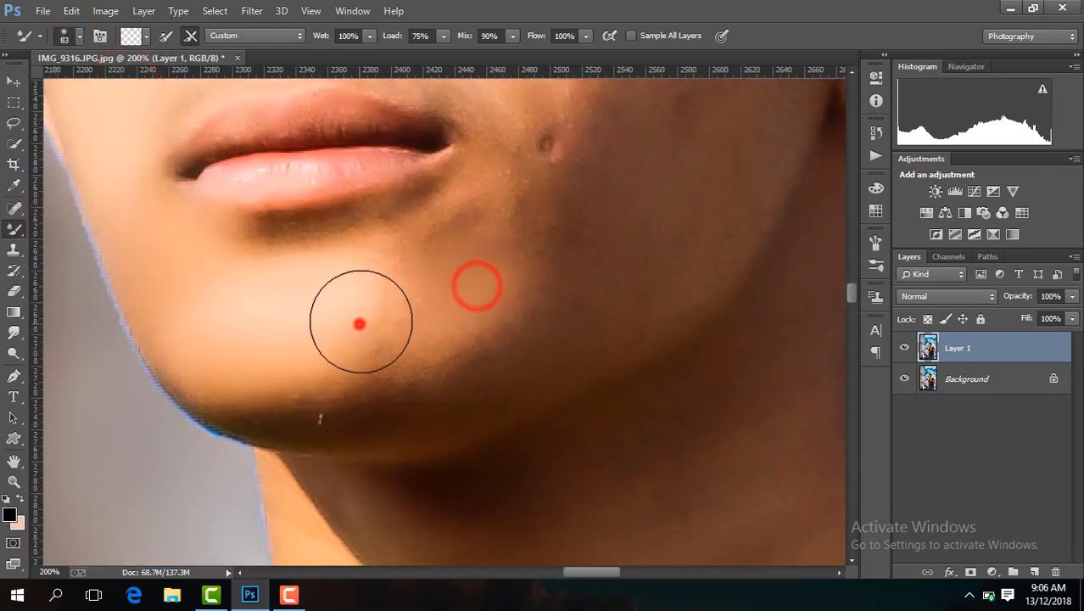
left_click(475, 342)
Step: Set the Mixer Brush size to 107 and blend away the dark spots on the cheek beside the mouth
key("ctrl+minus")
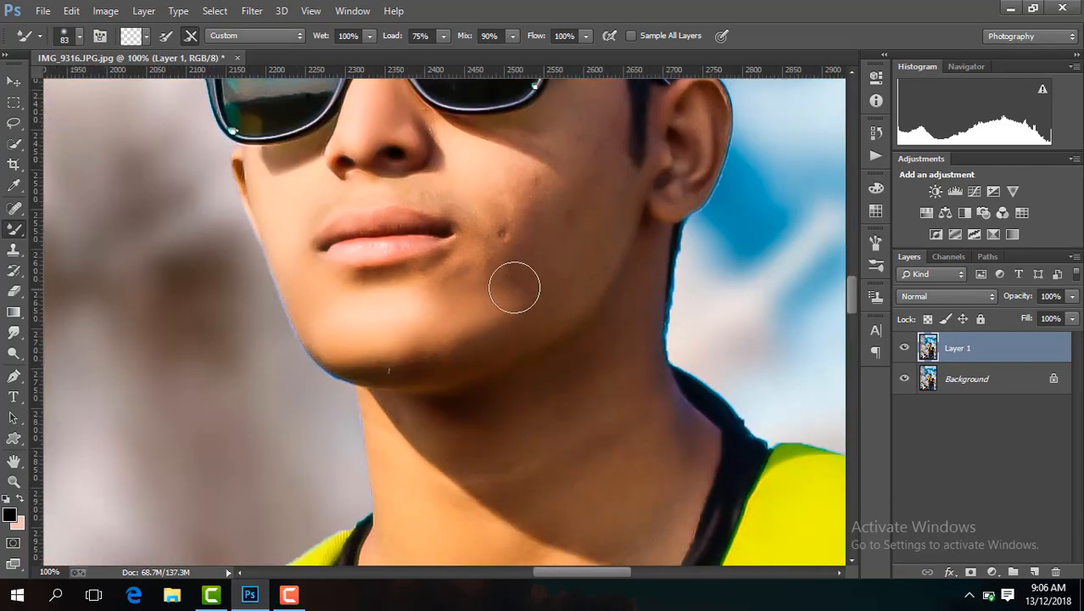
left_click(79, 36)
left_click_drag(128, 88, 133, 85)
left_click(472, 286)
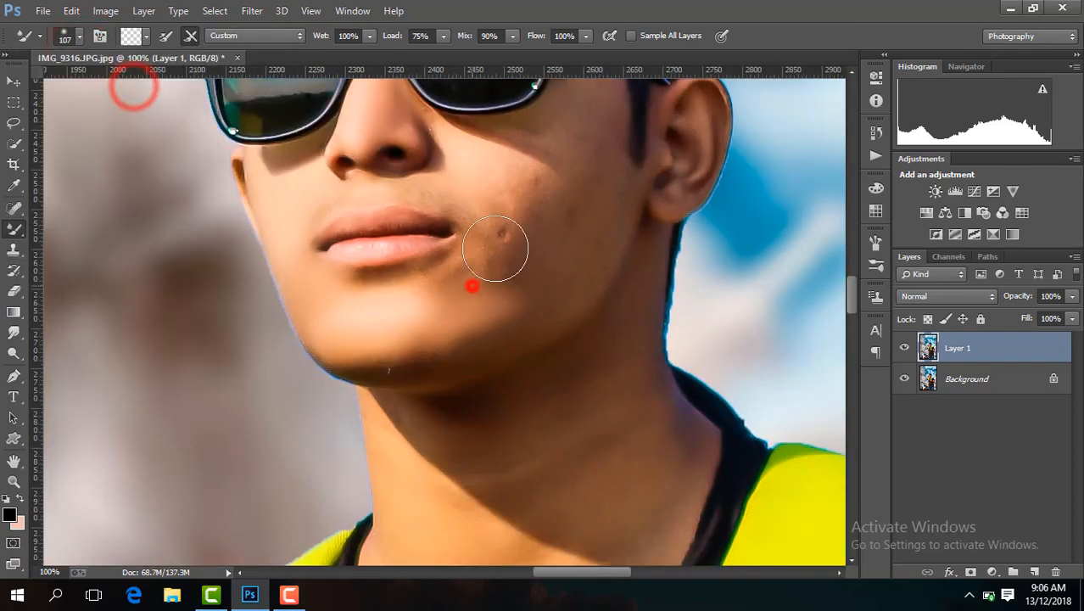
left_click(519, 192)
left_click(523, 286)
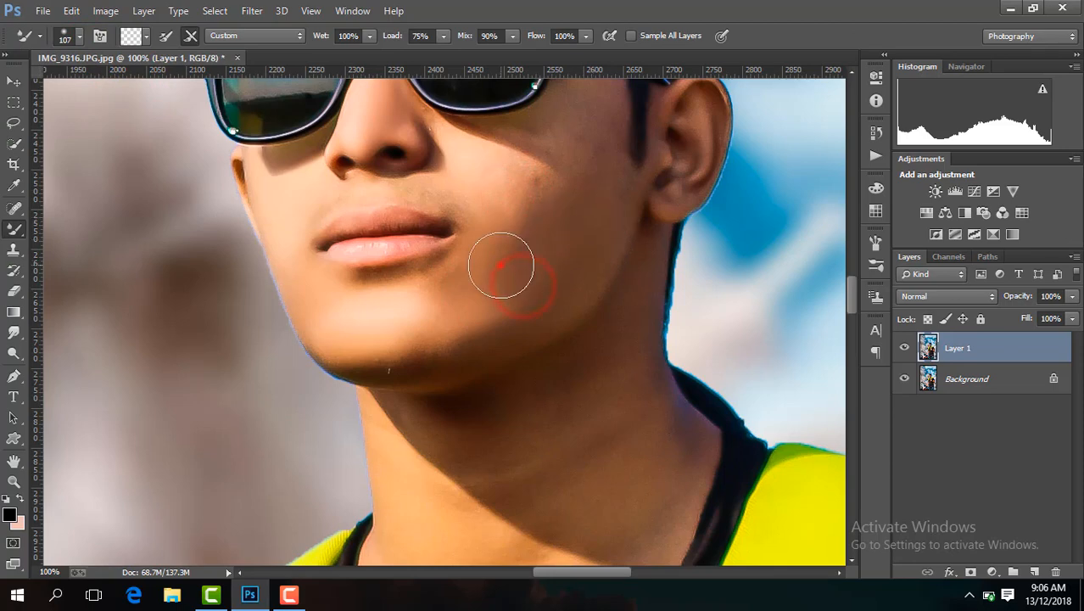
left_click(482, 193)
left_click(472, 290)
left_click(509, 271)
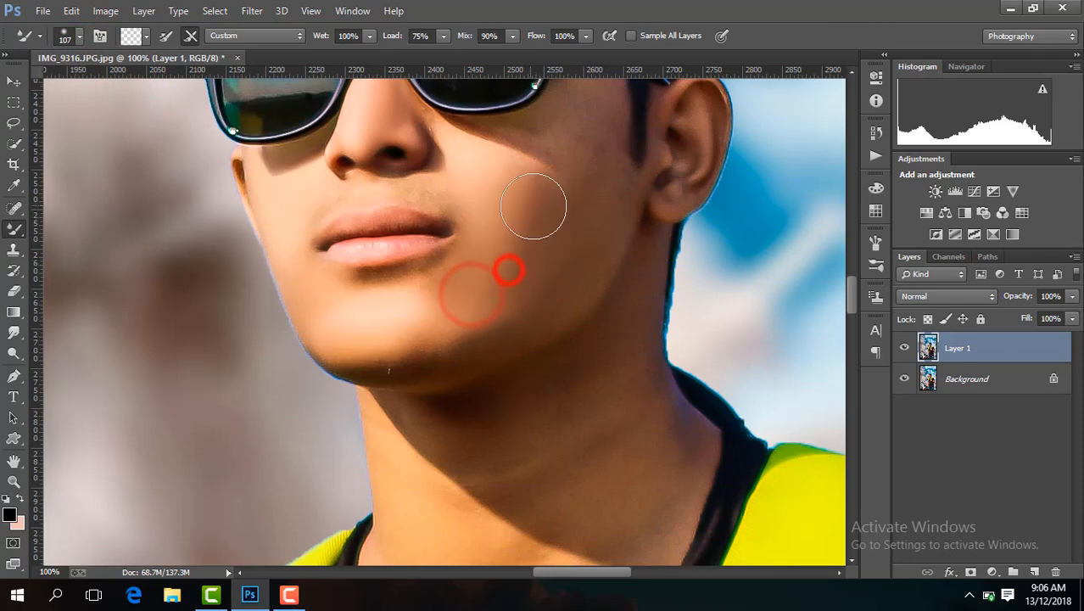
Step: Smooth the light-to-shadow transition on the cheek between the nose and the ear with the Mixer Brush
key("ctrl+minus")
key("ctrl+minus")
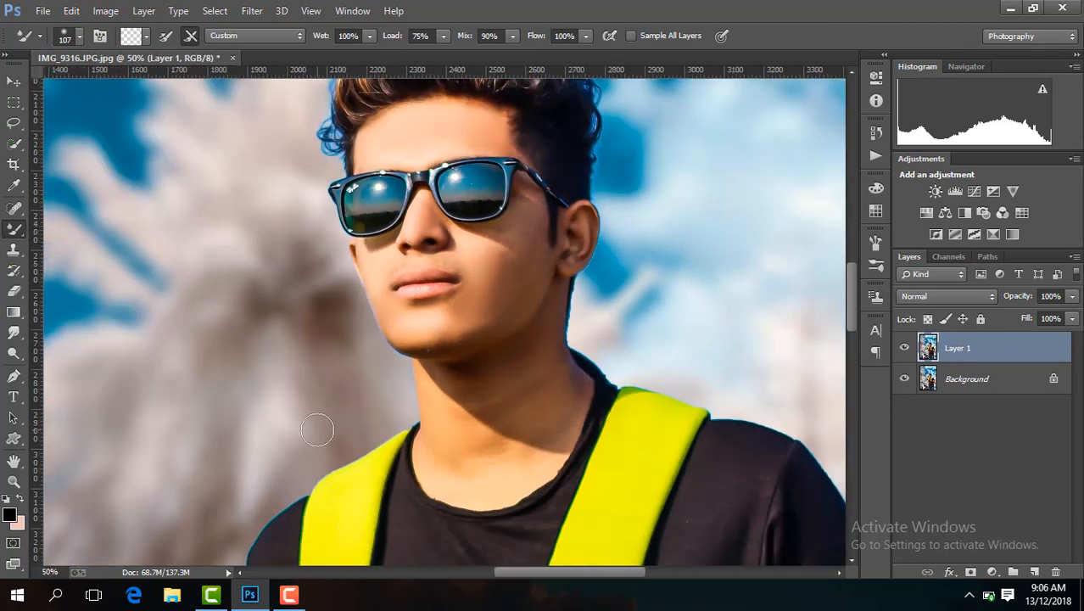
key("ctrl+plus")
key("ctrl+plus")
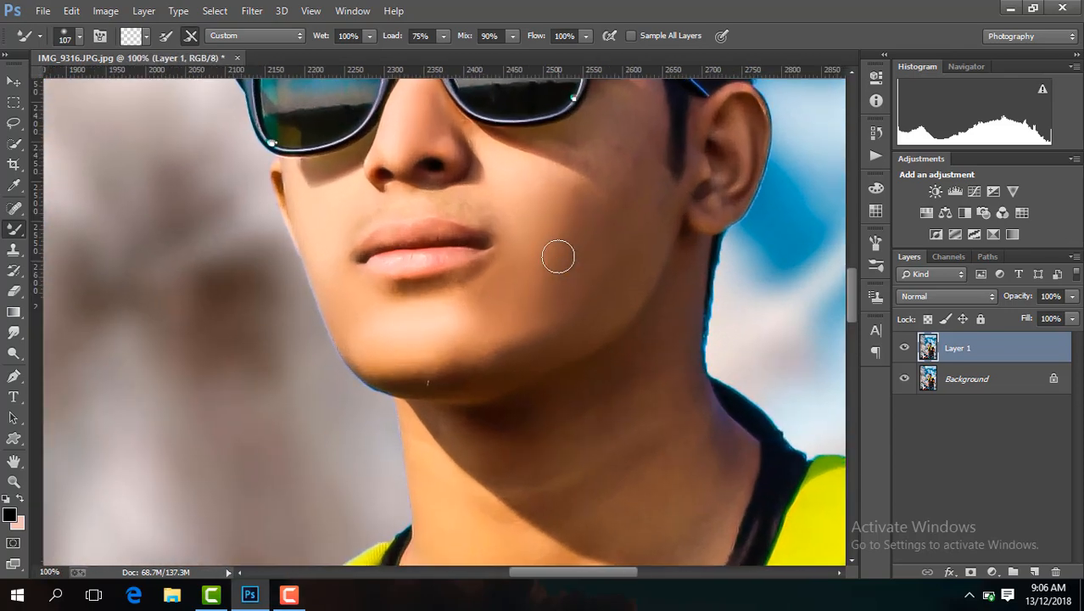
left_click(524, 196)
left_click(562, 208)
left_click(555, 259)
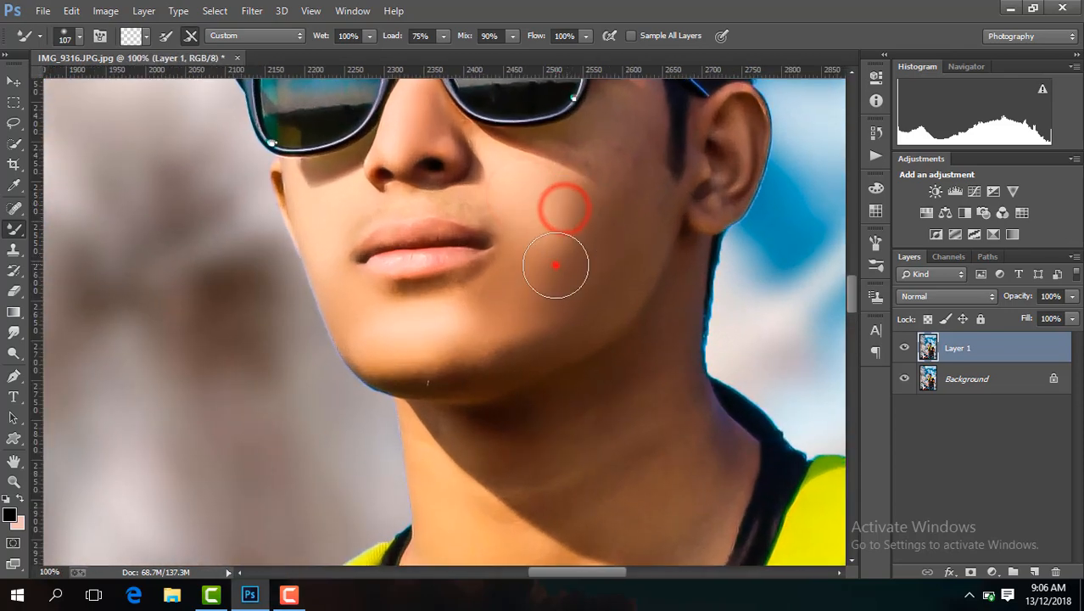
Step: Blend the chin, the shaded jaw and the cheek below the lens near the ear with the Mixer Brush
left_click(458, 331)
left_click(501, 308)
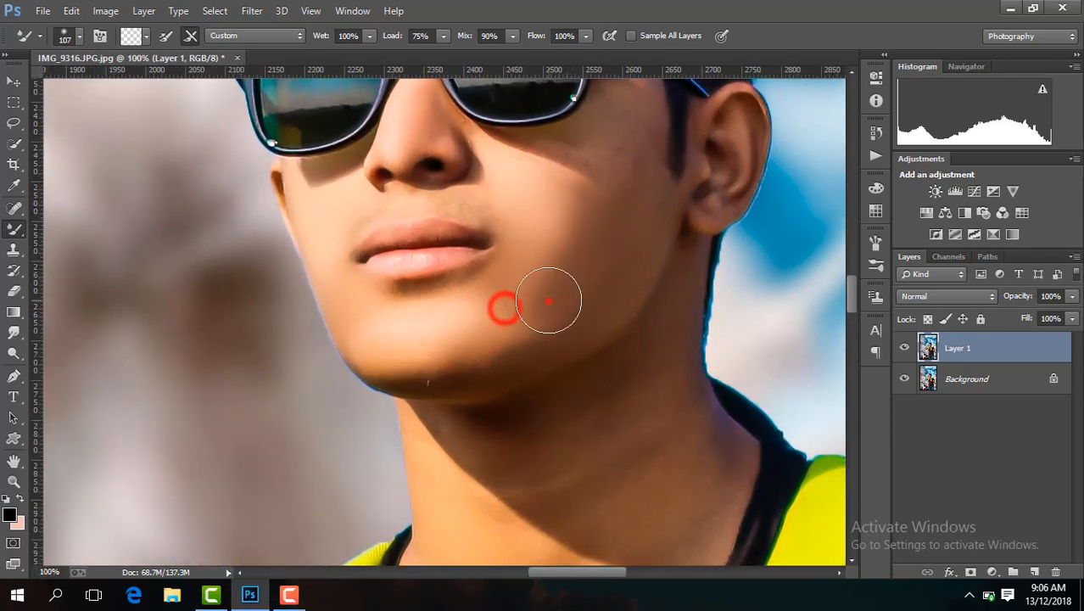
left_click(548, 300)
left_click(585, 286)
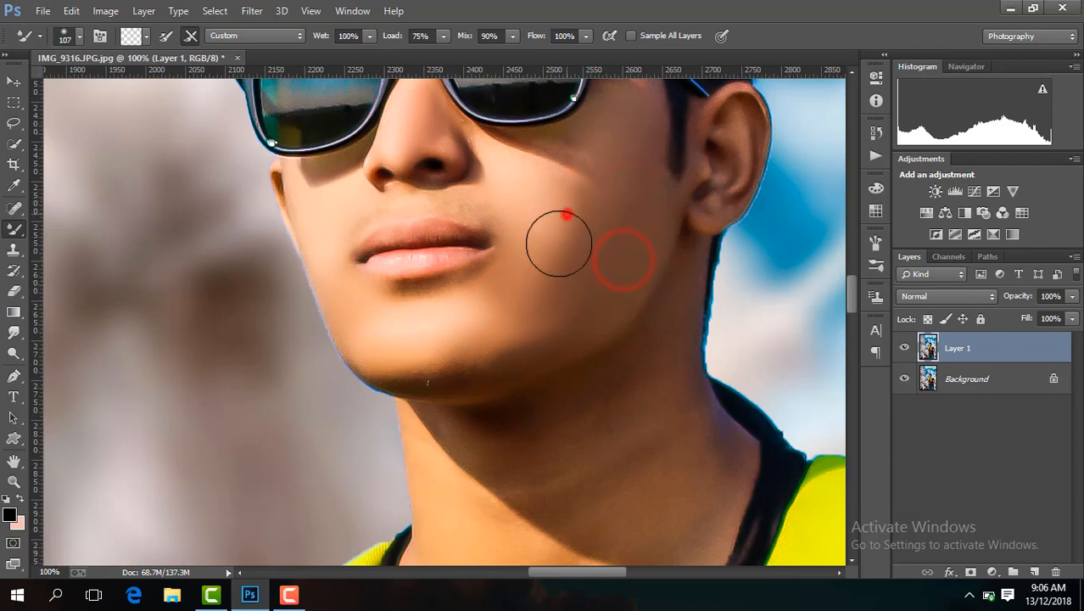
left_click(566, 216)
left_click(498, 309)
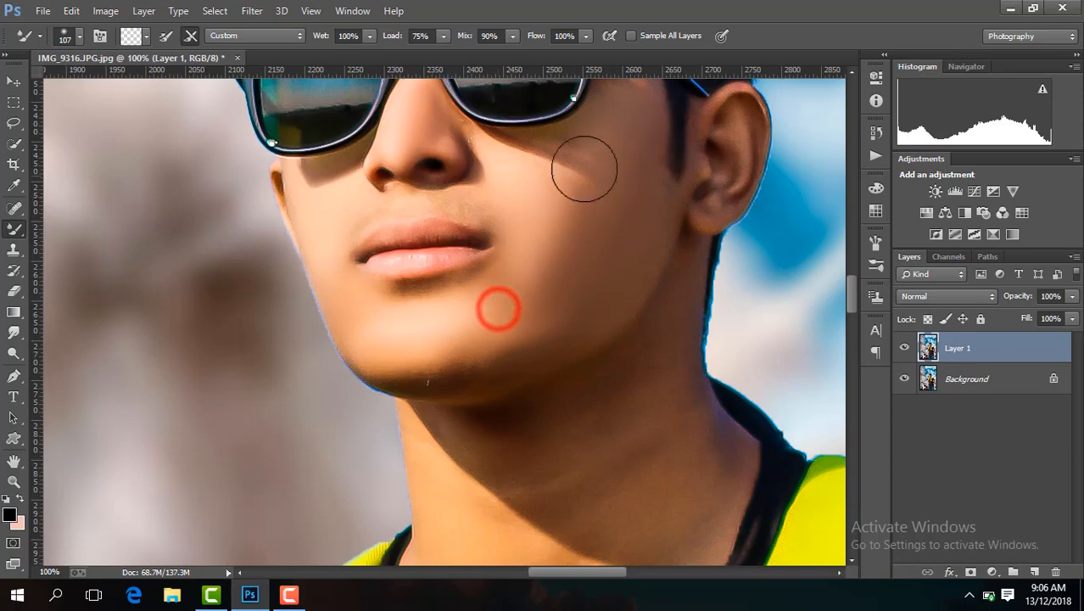
left_click(594, 166)
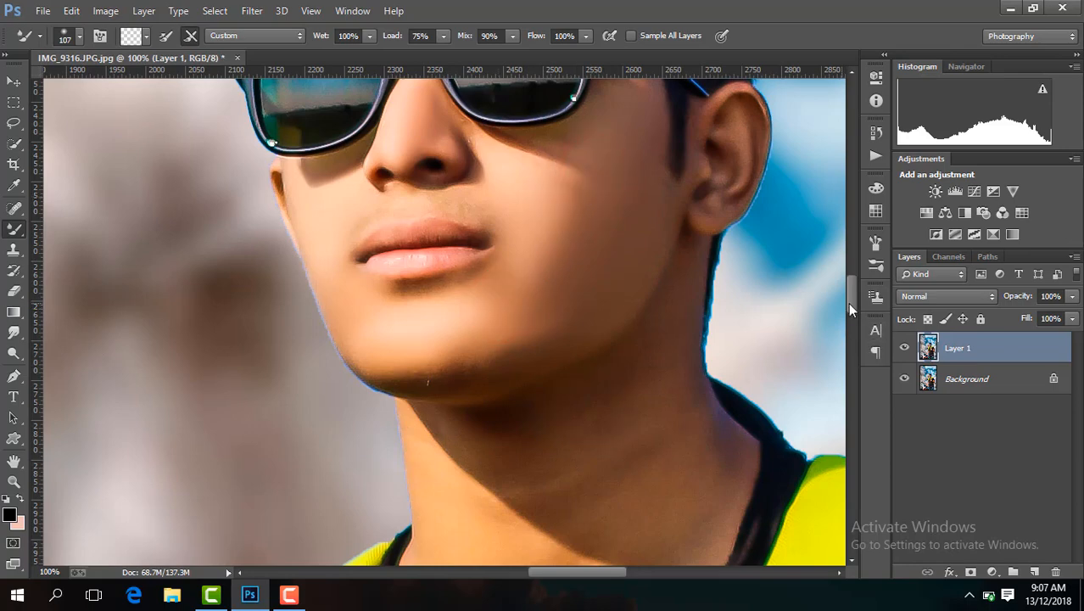
Step: Lower the opacity of Layer 1 to 67%
left_click_drag(851, 309, 852, 292)
left_click(628, 295)
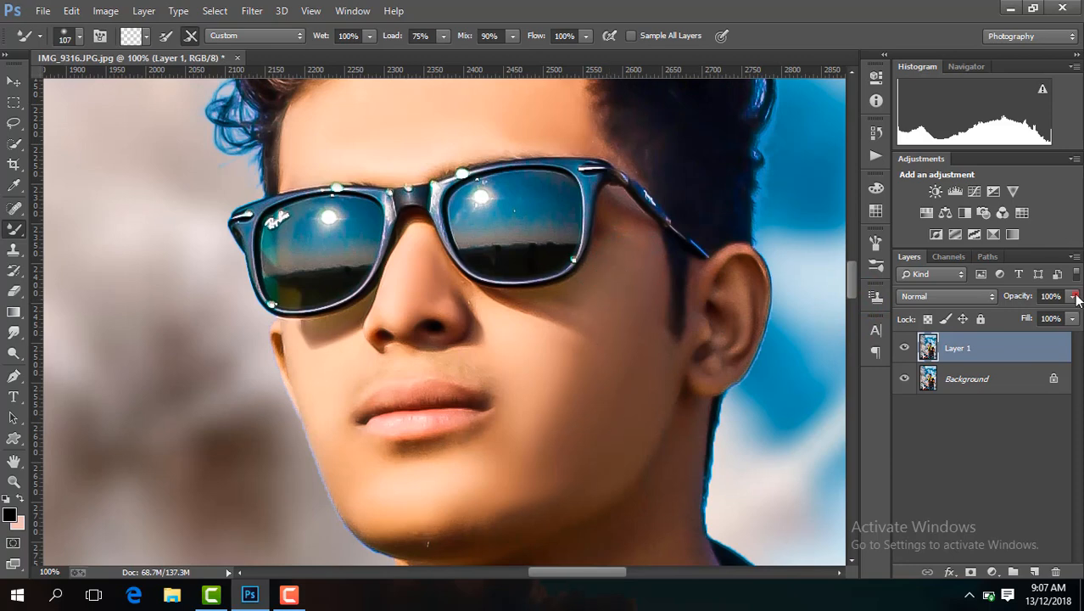
left_click_drag(1069, 318, 1049, 321)
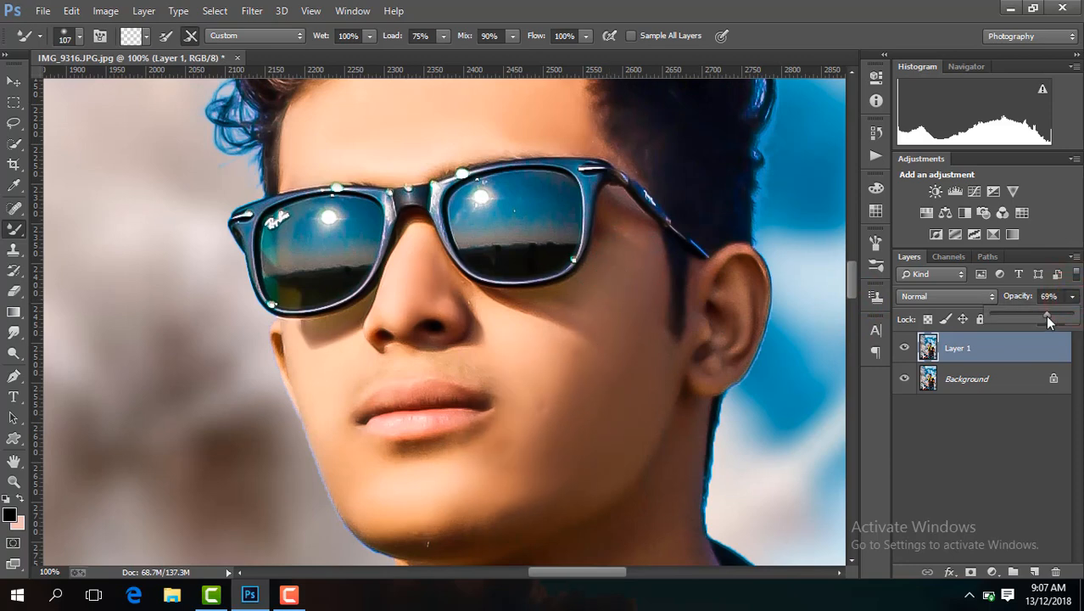
Step: Smooth the sunlit skin above the shirt collar and along the shadow edge on the neck with the Mixer Brush
left_click_drag(849, 280, 847, 309)
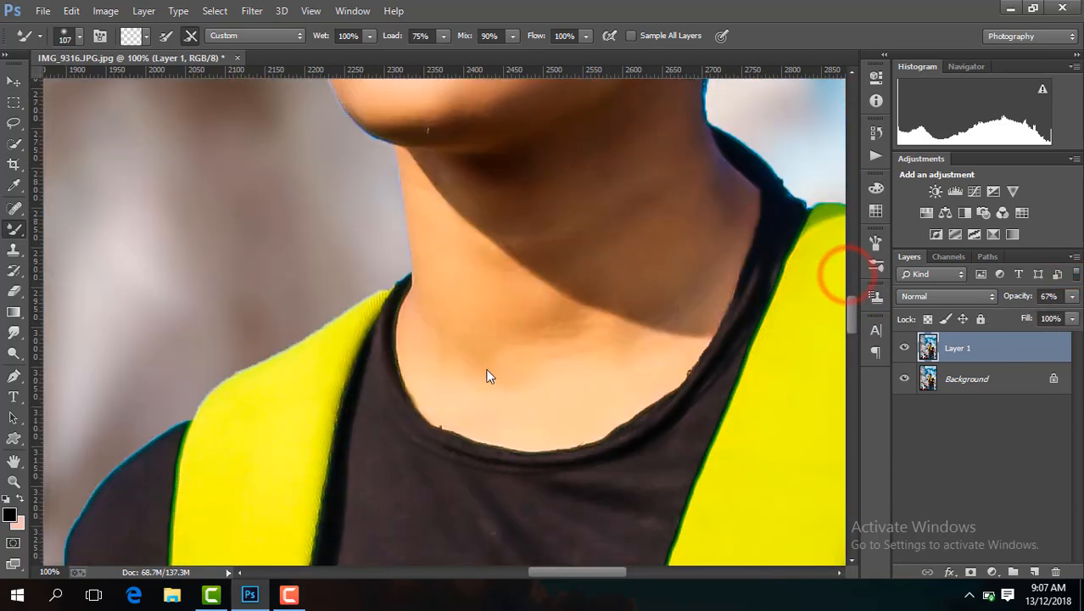
left_click(515, 350)
left_click(476, 363)
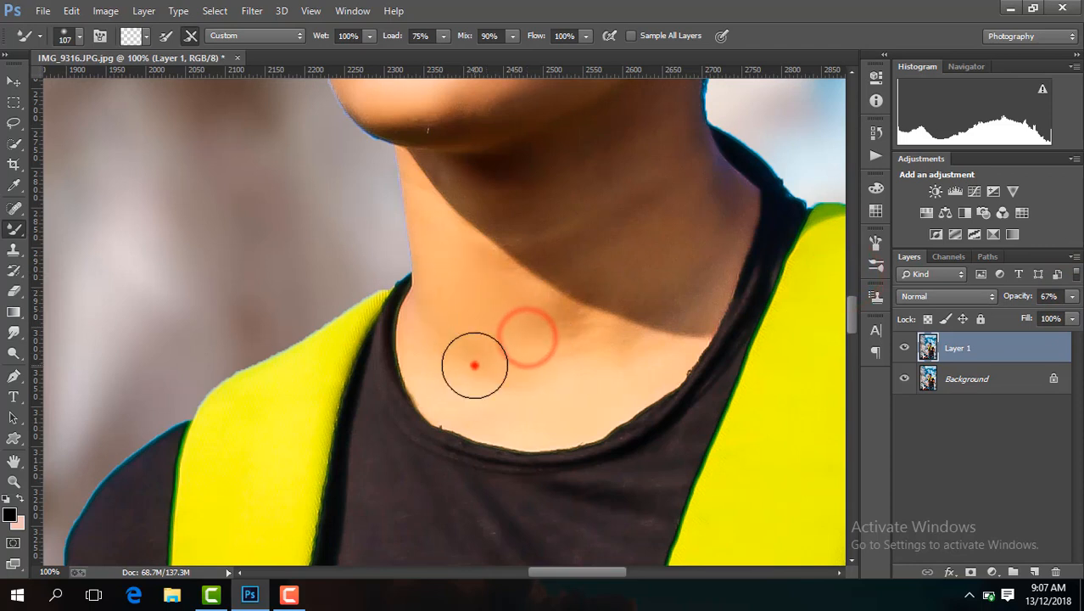
left_click(567, 386)
left_click(585, 326)
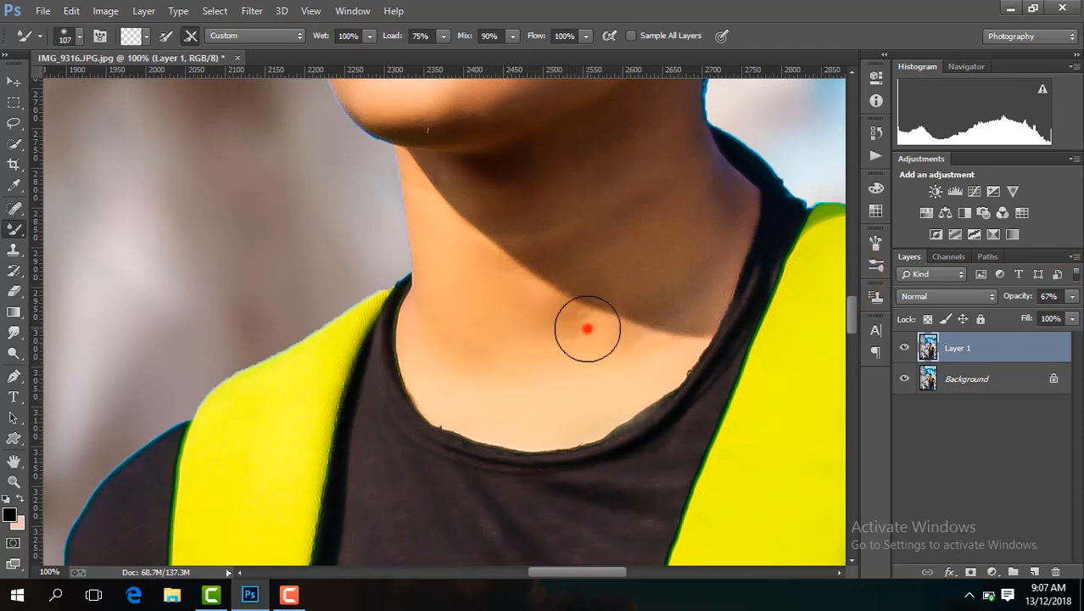
left_click(673, 327)
left_click(628, 317)
left_click(537, 271)
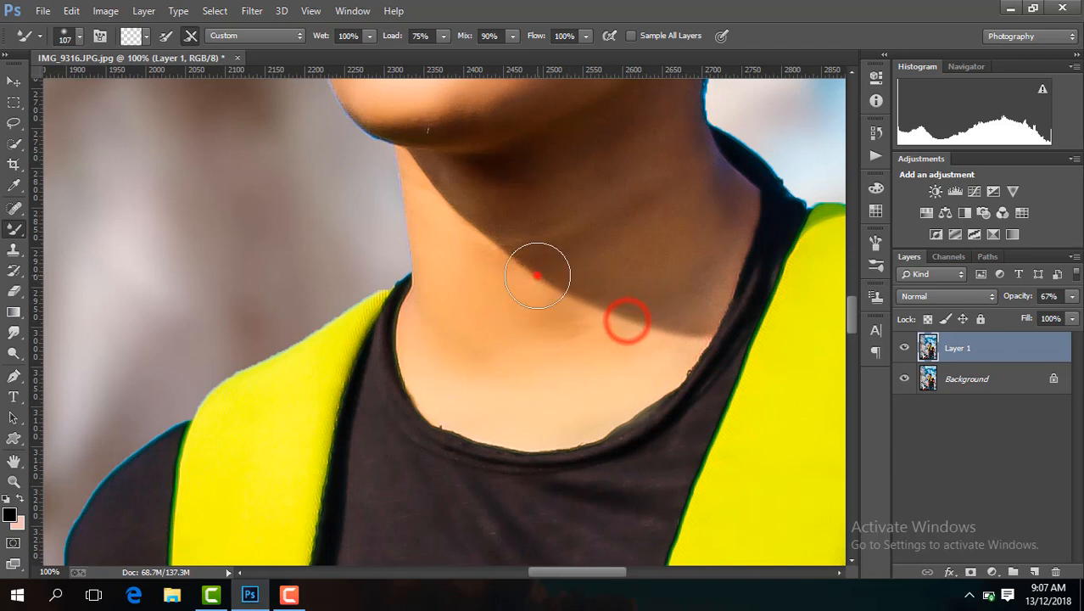
Step: Smooth the shaded side of the neck from the collar up to the jaw with the Mixer Brush
left_click(611, 245)
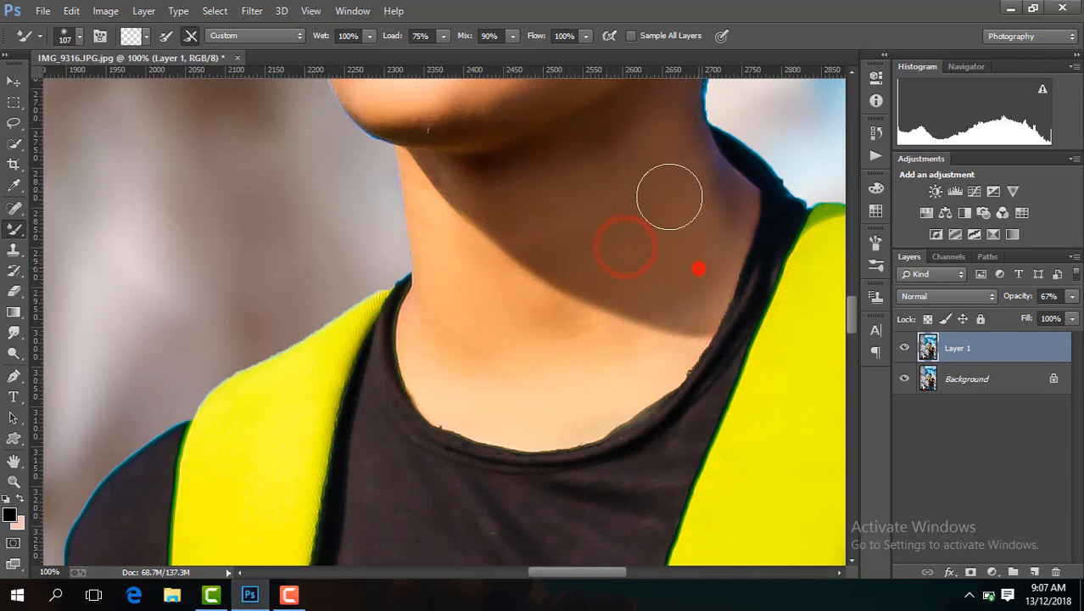
left_click(698, 269)
left_click_drag(698, 231, 710, 230)
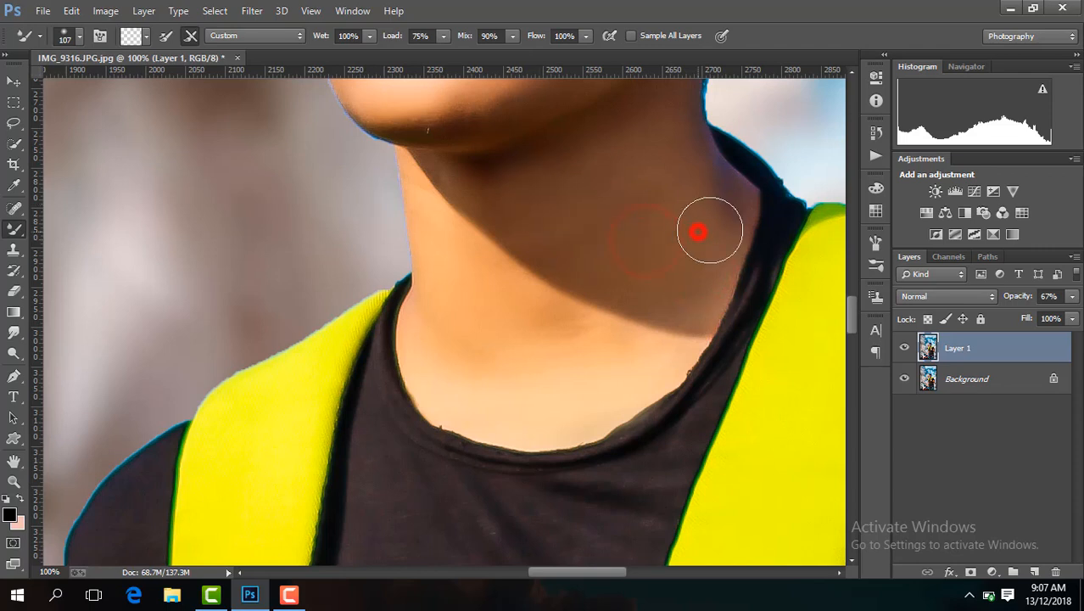
left_click_drag(853, 319, 852, 297)
left_click_drag(643, 342, 622, 357)
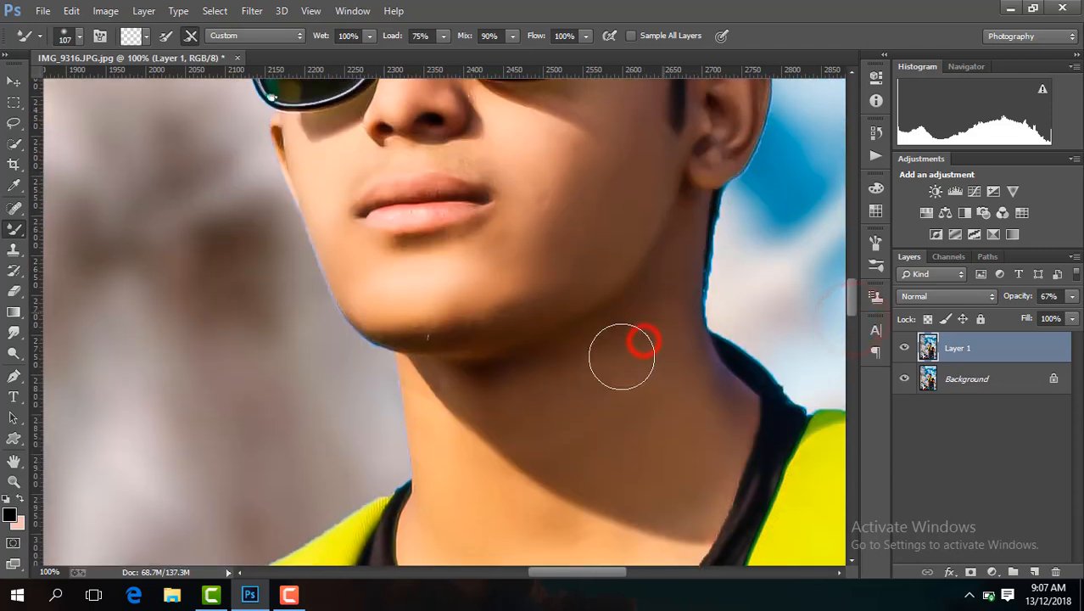
Step: Reduce the Mixer Brush size to 62 and smooth the neck skin below the ear and behind the jaw
left_click(79, 36)
left_click_drag(119, 88, 113, 88)
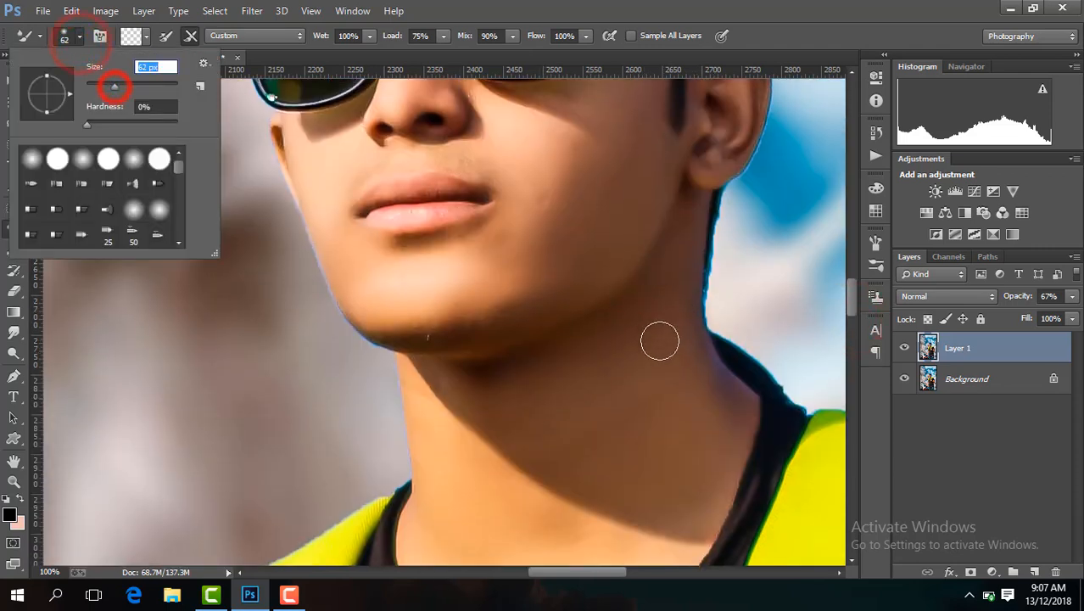
left_click(660, 341)
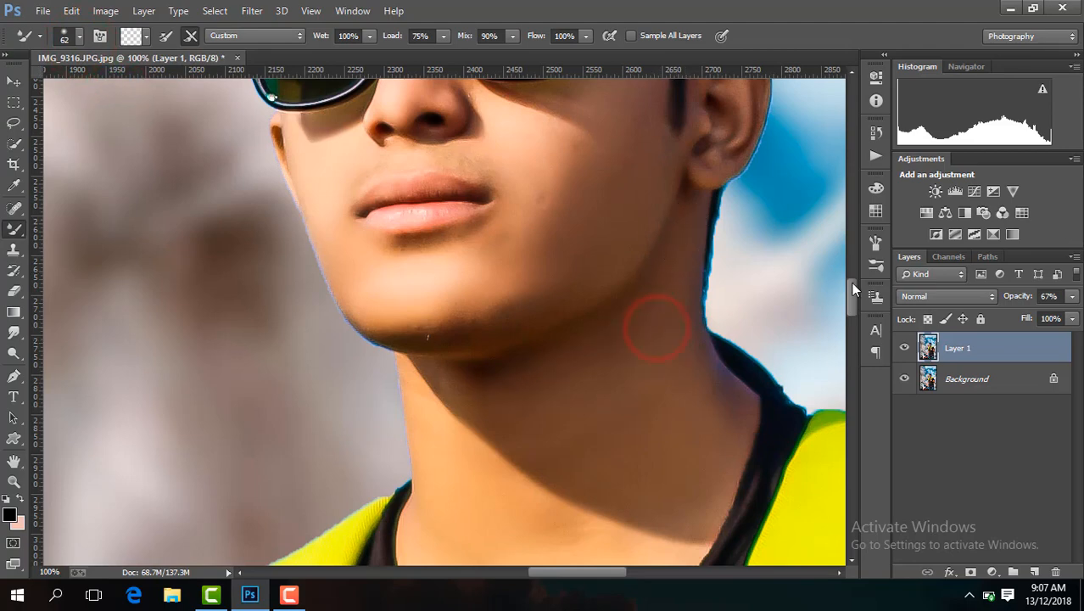
left_click_drag(854, 290, 853, 281)
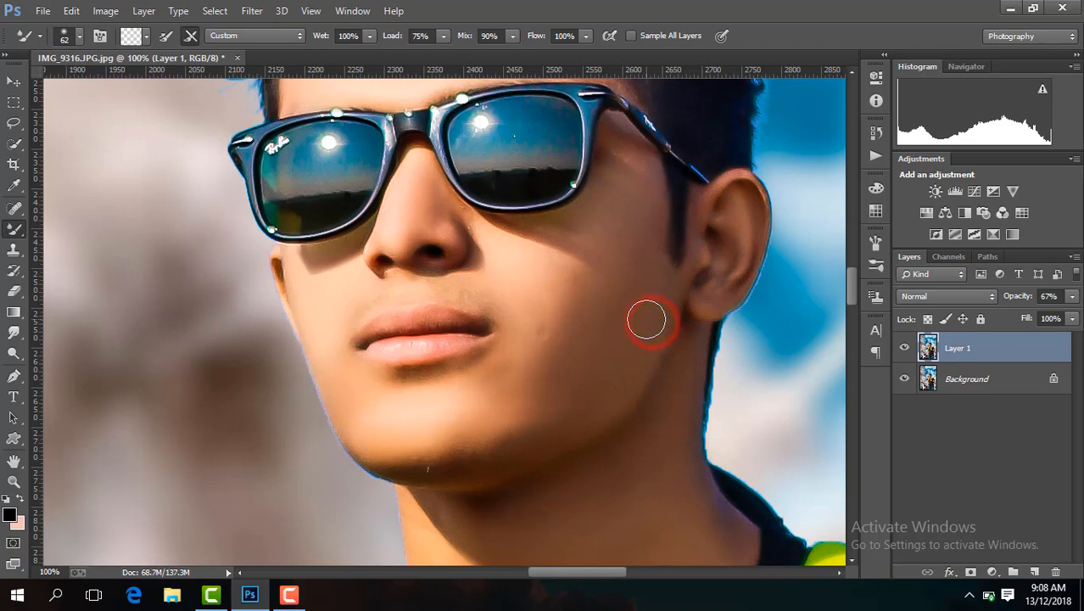
Step: Set the Mixer Brush size to 121 and smooth the hanging arm from the sleeve down past the elbow
key("ctrl+minus")
key("ctrl+minus")
key("ctrl+minus")
left_click_drag(848, 273, 850, 370)
left_click(69, 37)
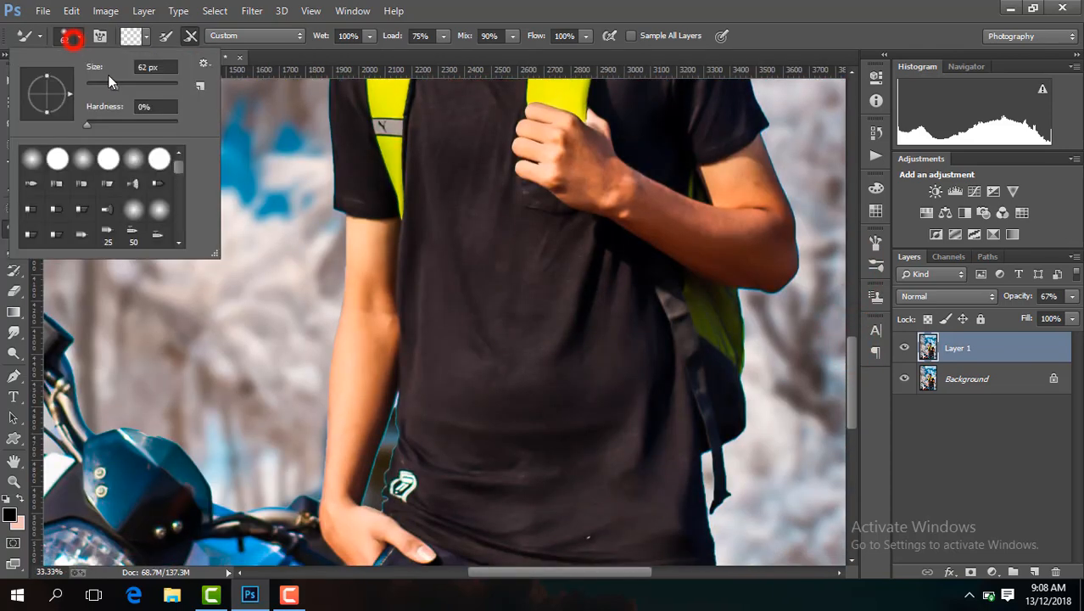
key("Return")
key("ctrl+plus")
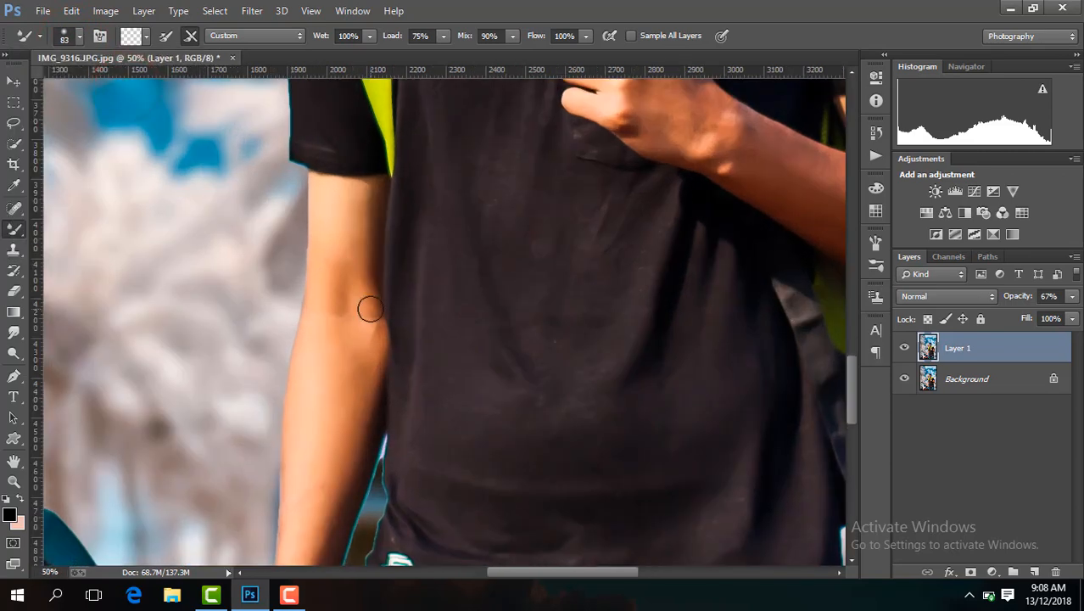
left_click(77, 36)
left_click(138, 85)
left_click(350, 256)
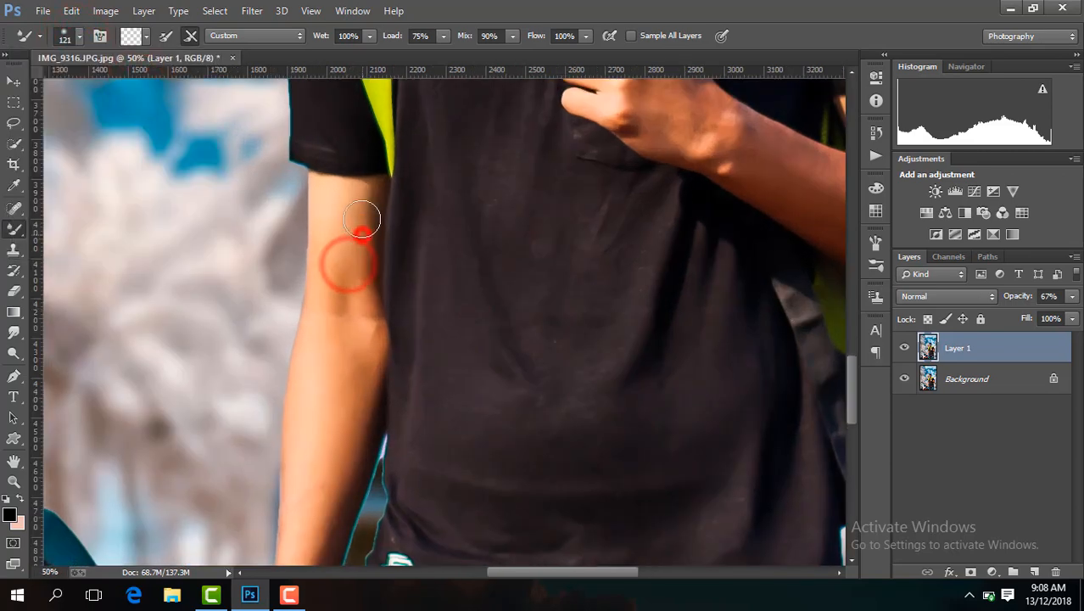
left_click_drag(362, 219, 362, 211)
mouse_move(363, 255)
left_mouse_down()
mouse_move(366, 314)
mouse_move(319, 363)
mouse_move(367, 340)
left_mouse_up()
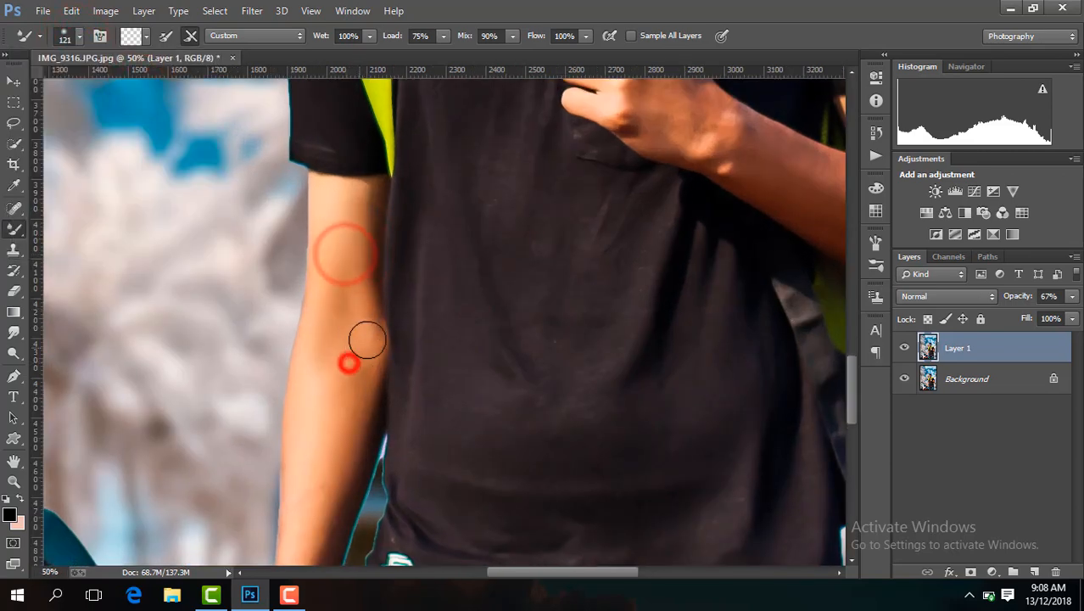
Step: Increase the Mixer Brush size to 146 and smooth the hanging forearm down to the wrist and hand
left_click_drag(849, 370, 849, 387)
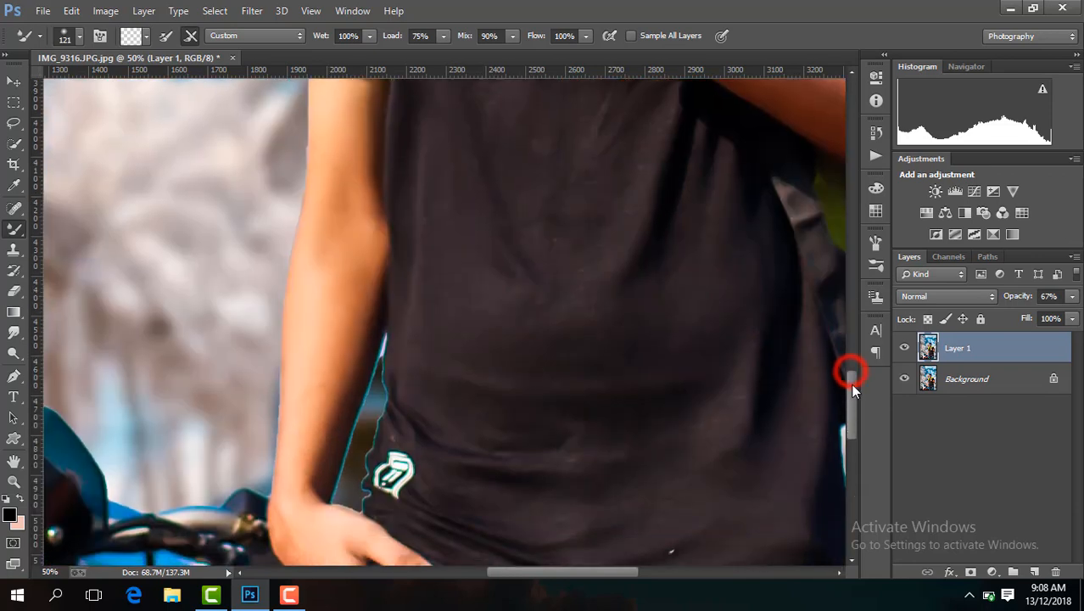
left_click(78, 36)
mouse_move(341, 280)
left_mouse_down()
mouse_move(302, 468)
mouse_move(333, 363)
mouse_move(310, 450)
left_mouse_up()
left_click_drag(297, 509, 321, 539)
Step: Smooth the bent arm's hand, forearm, elbow and upper arm below the sleeve with the Mixer Brush
left_click_drag(513, 571, 547, 571)
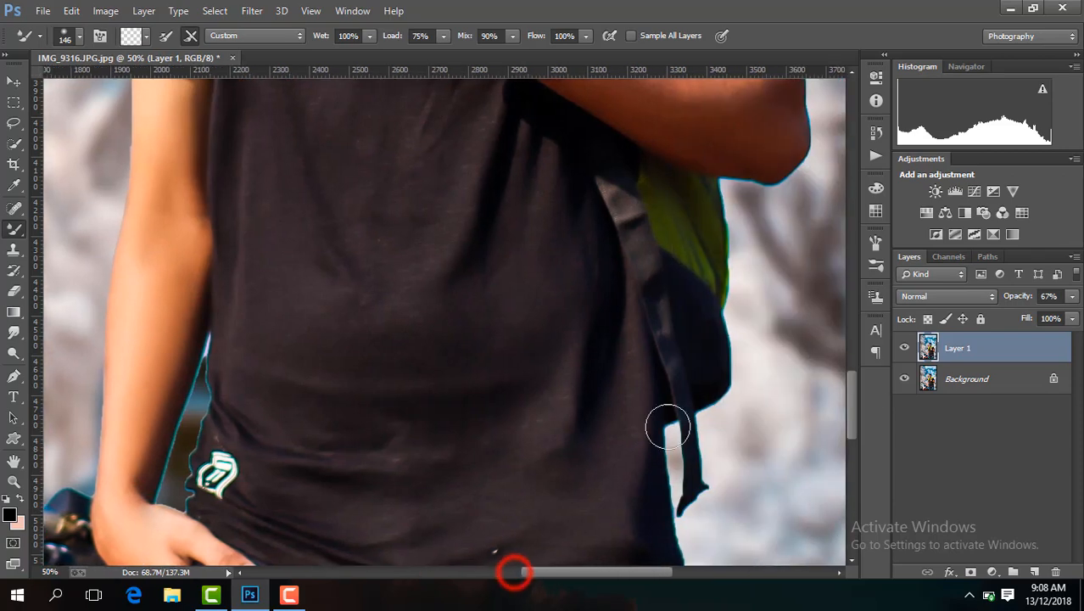
left_click_drag(851, 399, 850, 366)
mouse_move(463, 233)
left_mouse_down()
mouse_move(529, 243)
mouse_move(481, 221)
mouse_move(521, 260)
mouse_move(506, 202)
mouse_move(480, 181)
mouse_move(553, 265)
mouse_move(574, 264)
mouse_move(532, 255)
mouse_move(552, 281)
mouse_move(629, 290)
mouse_move(594, 269)
mouse_move(727, 311)
mouse_move(644, 321)
mouse_move(597, 306)
mouse_move(750, 362)
mouse_move(755, 334)
mouse_move(783, 338)
mouse_move(770, 369)
mouse_move(678, 358)
left_mouse_up()
mouse_move(593, 286)
left_mouse_down()
mouse_move(559, 289)
mouse_move(603, 283)
left_mouse_up()
left_click_drag(740, 246, 719, 245)
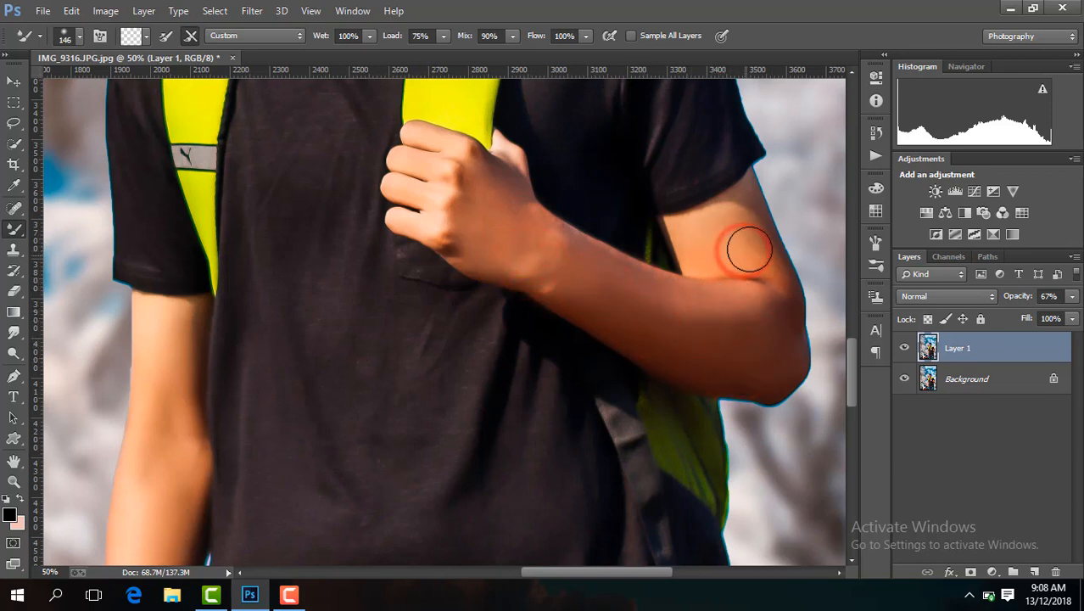
Step: Compare the whole portrait with and without the skin smoothing on Layer 1
key("ctrl+minus")
key("ctrl+minus")
key("ctrl+minus")
key("ctrl+minus")
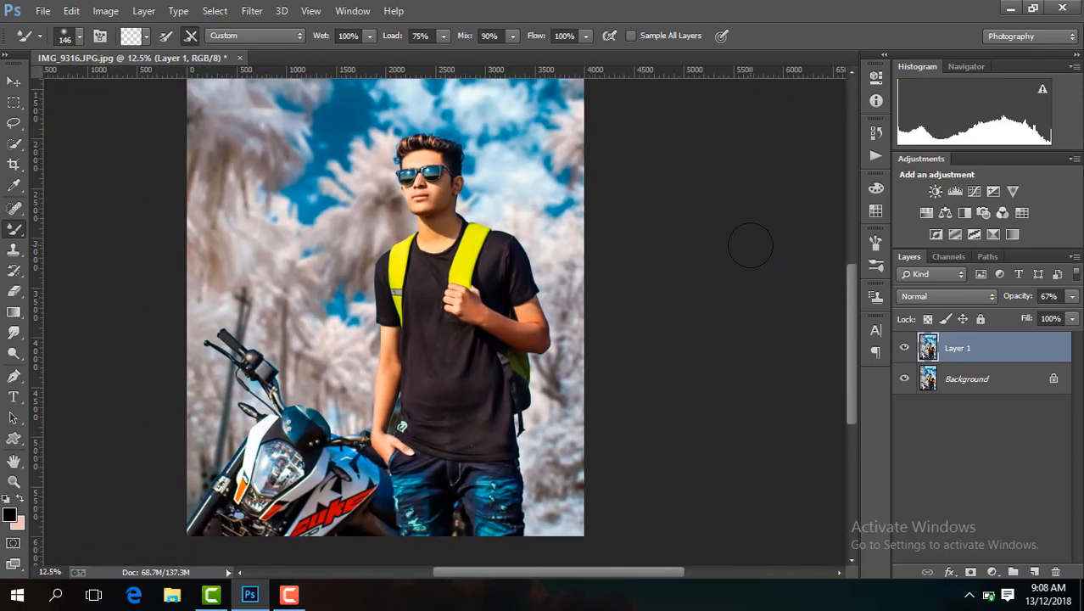
left_click(904, 348)
left_click(904, 350)
key("ctrl+minus")
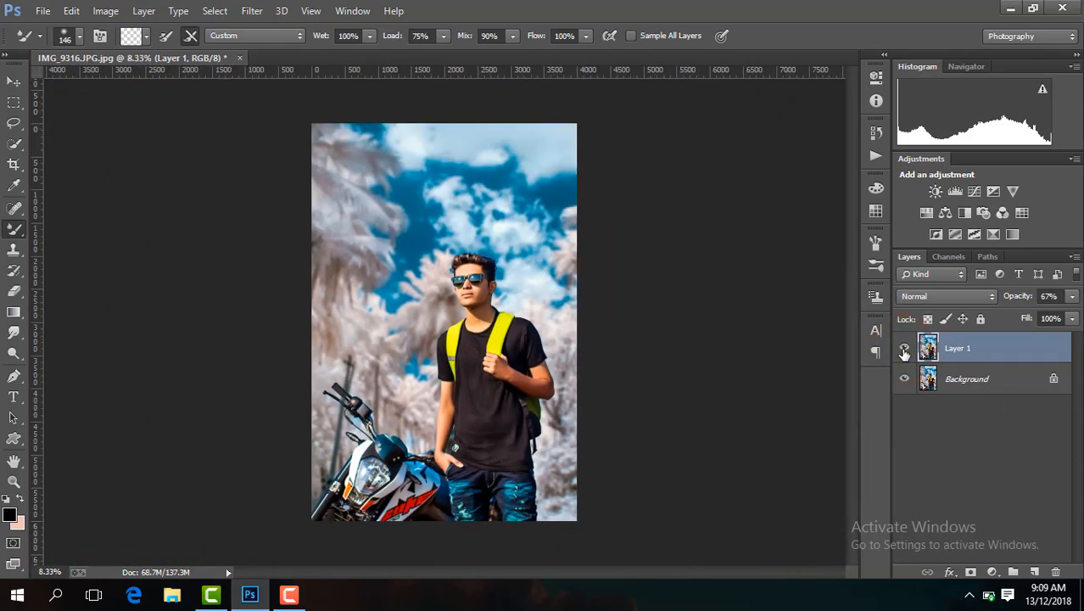
left_click(904, 350)
Step: Merge Layer 1 into the Background and duplicate the merged image as a new layer
right_click(968, 353)
left_click(717, 476)
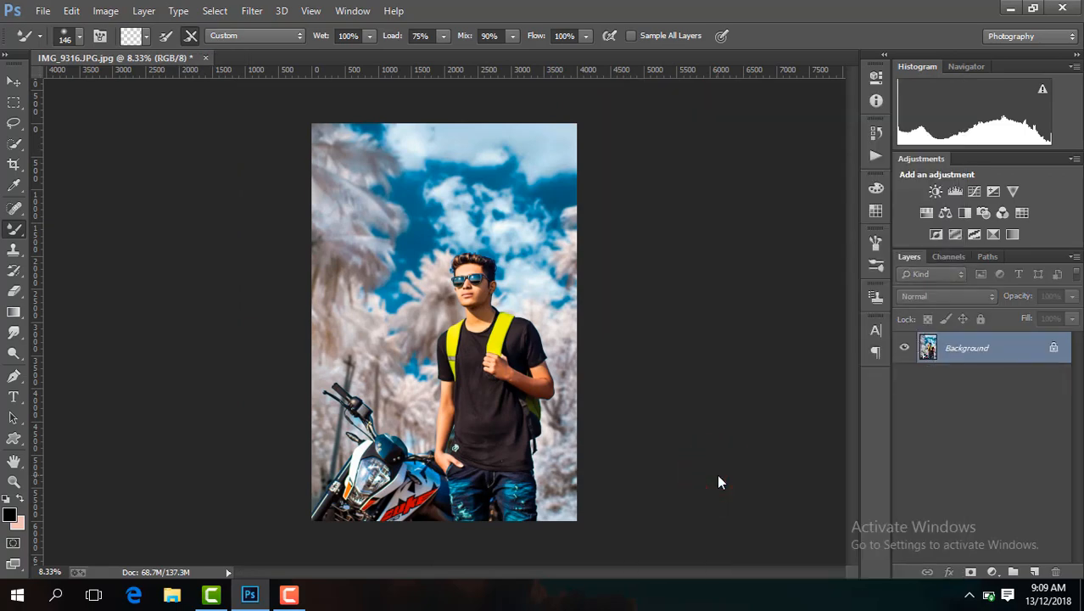
key("ctrl+j")
Step: Darken the lower part of Layer 1 with an upward black-to-transparent linear gradient, lower the layer's opacity to 52% and compare the effect
left_click(13, 310)
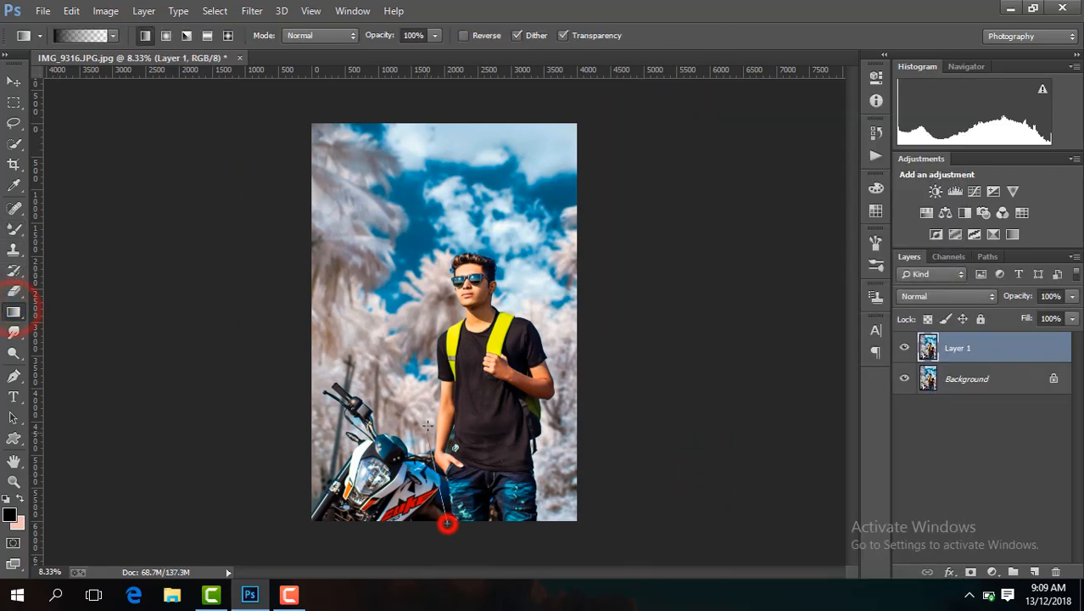
left_click_drag(428, 425, 444, 378)
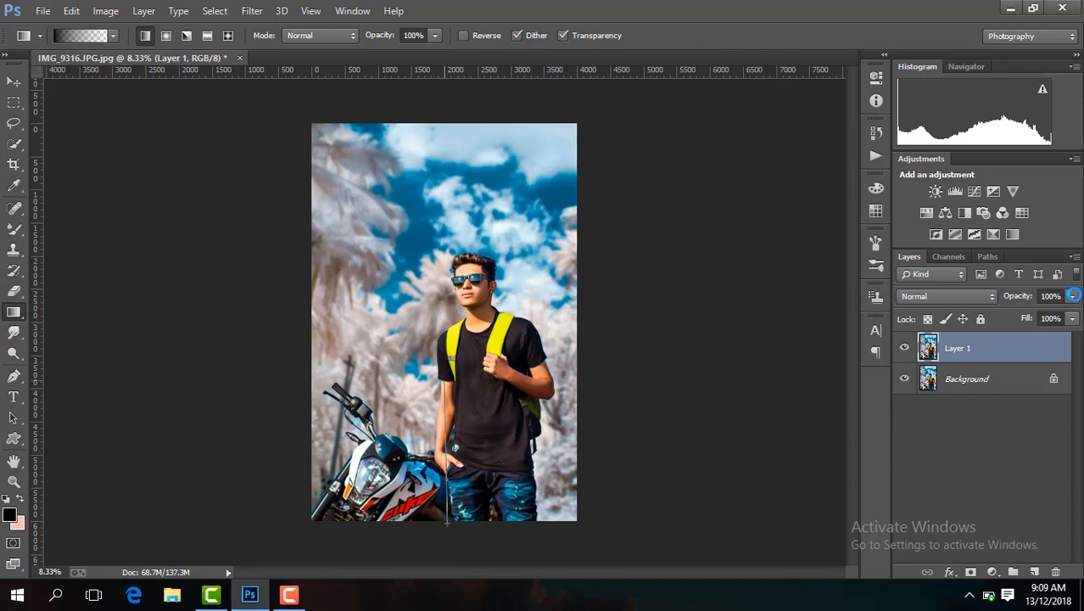
left_click_drag(1074, 296, 1032, 316)
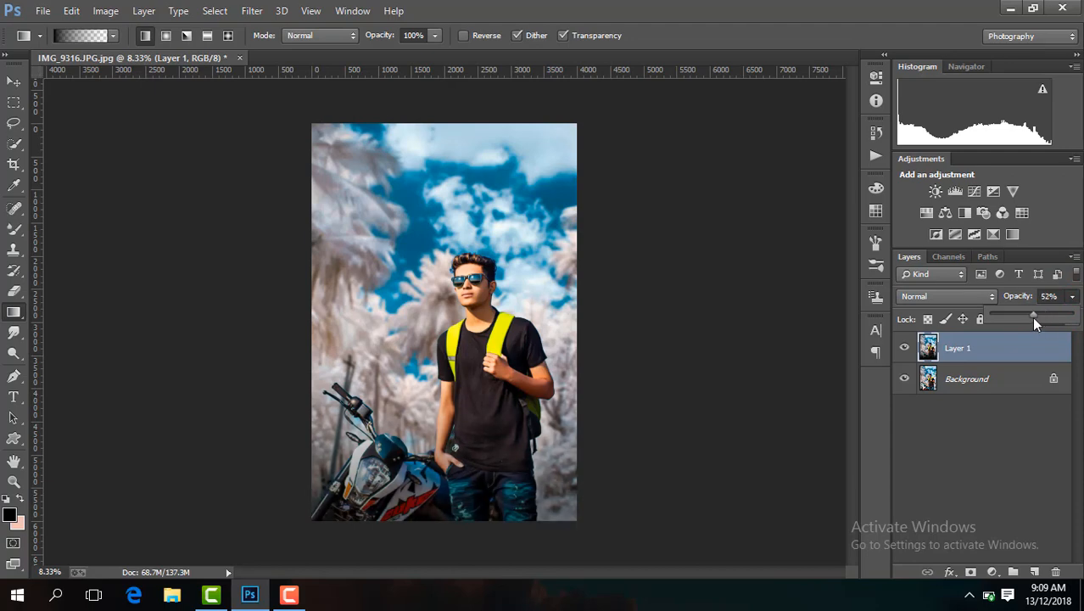
left_click(903, 346)
left_click(903, 346)
left_click(903, 346)
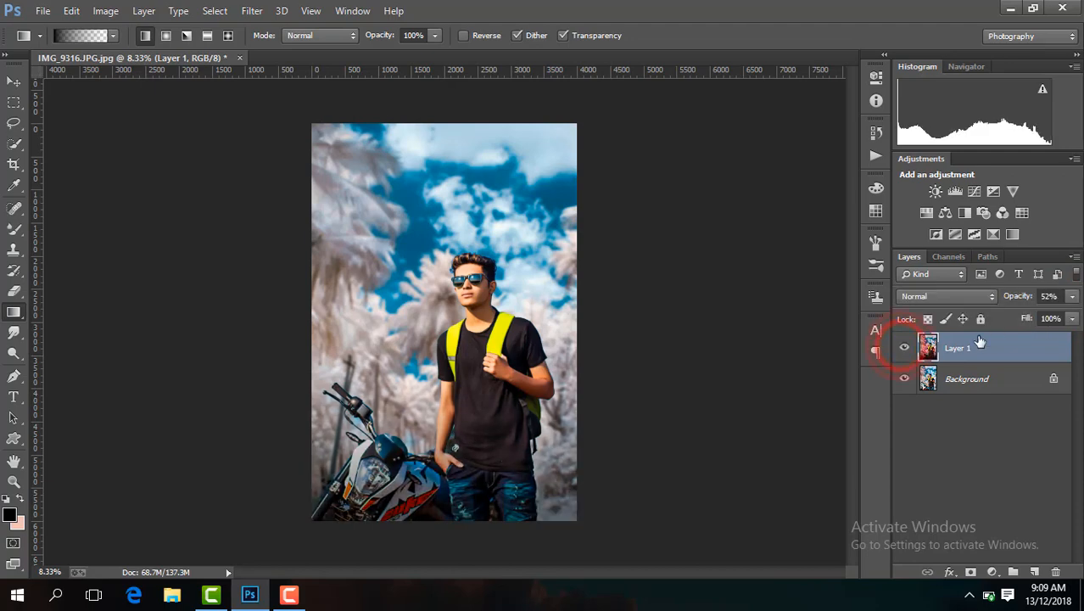
Step: Merge the gradient layer into the Background and create a color-inverted copy of the result on a new layer
right_click(980, 341)
left_click(714, 481)
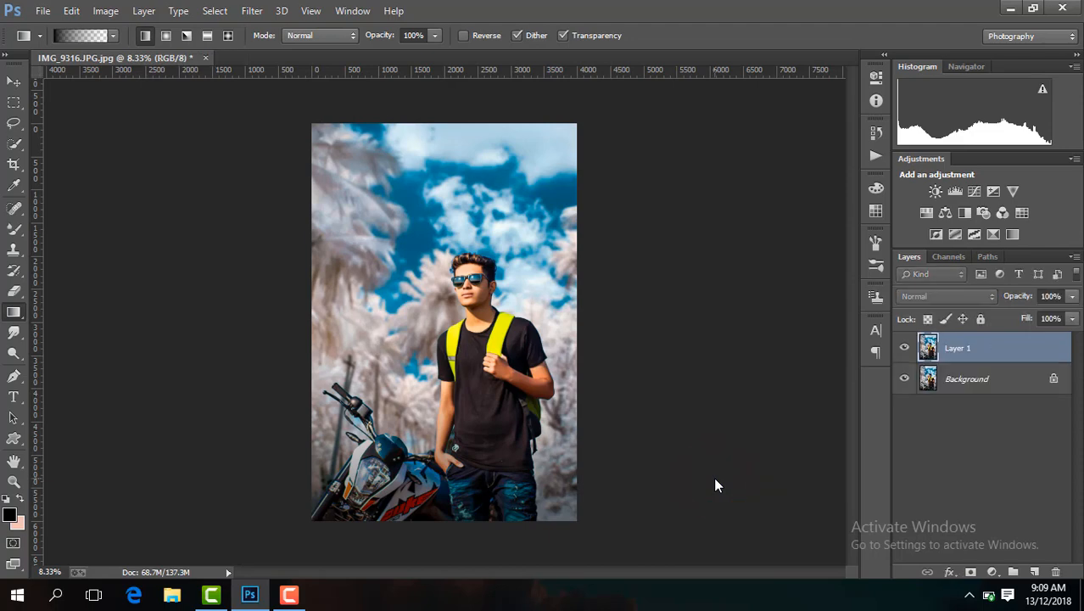
key("ctrl+i")
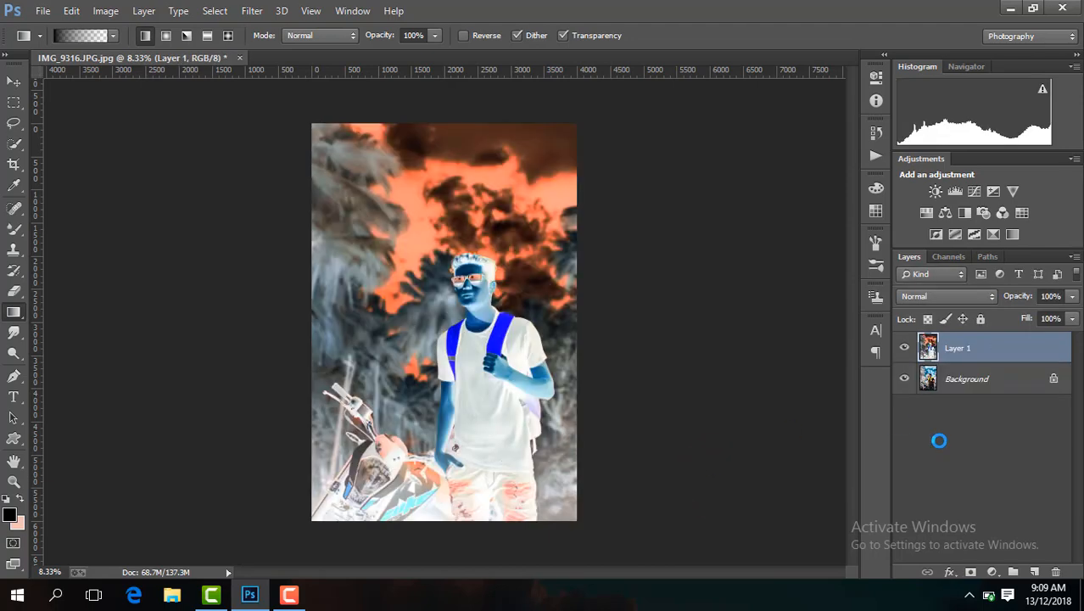
Step: Set the blend mode of the inverted Layer 1 to Vivid Light
key("ctrl+plus")
key("ctrl+plus")
key("ctrl+plus")
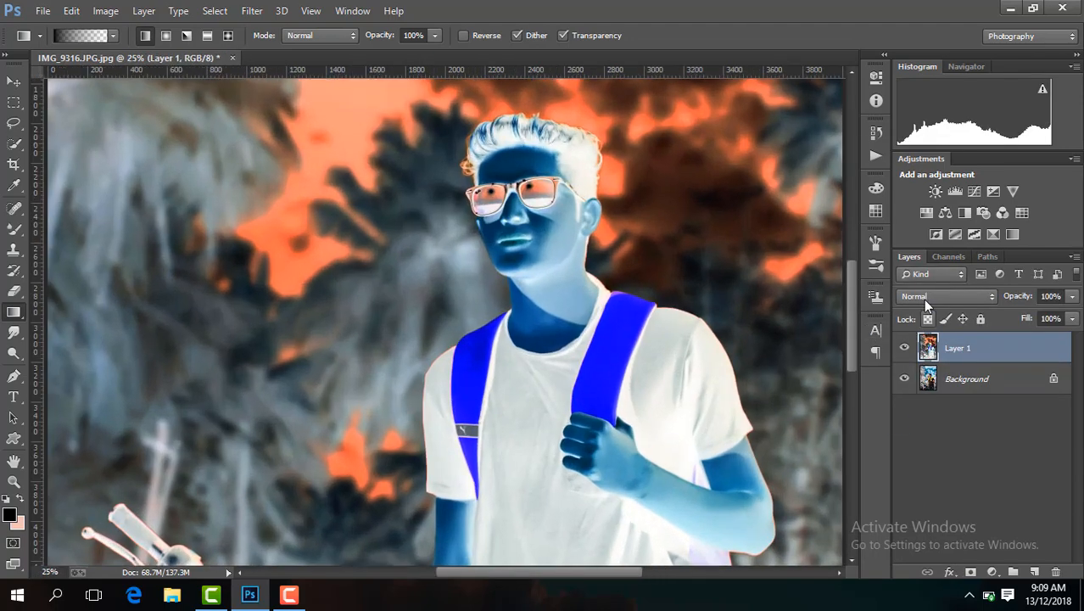
left_click(926, 296)
left_click(912, 235)
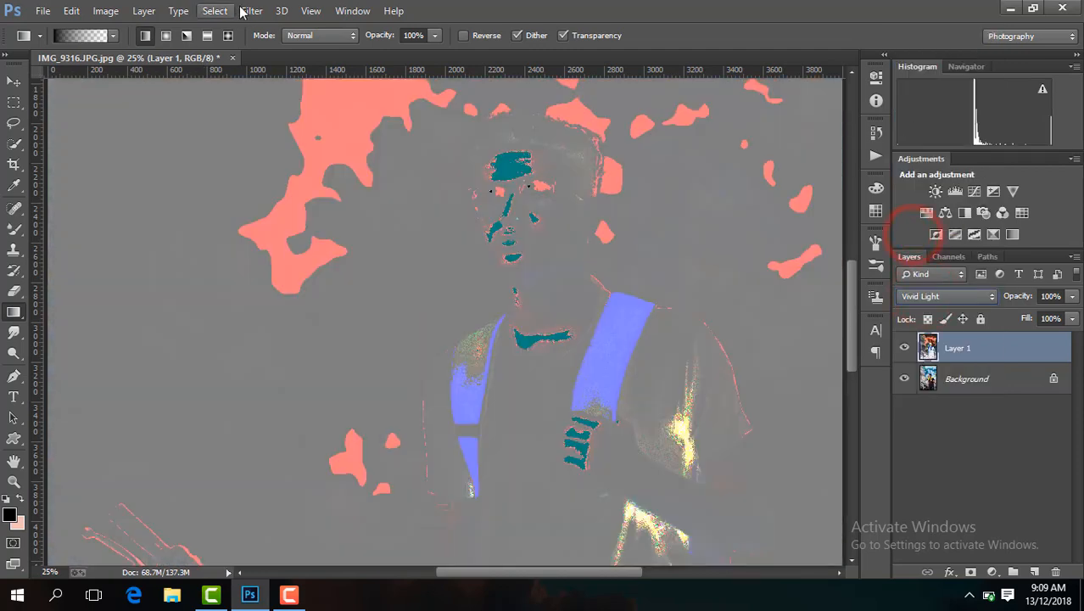
Step: Apply a High Pass filter to Layer 1 with the radius lowered below 31.9 pixels
left_click(252, 10)
mouse_move(332, 376)
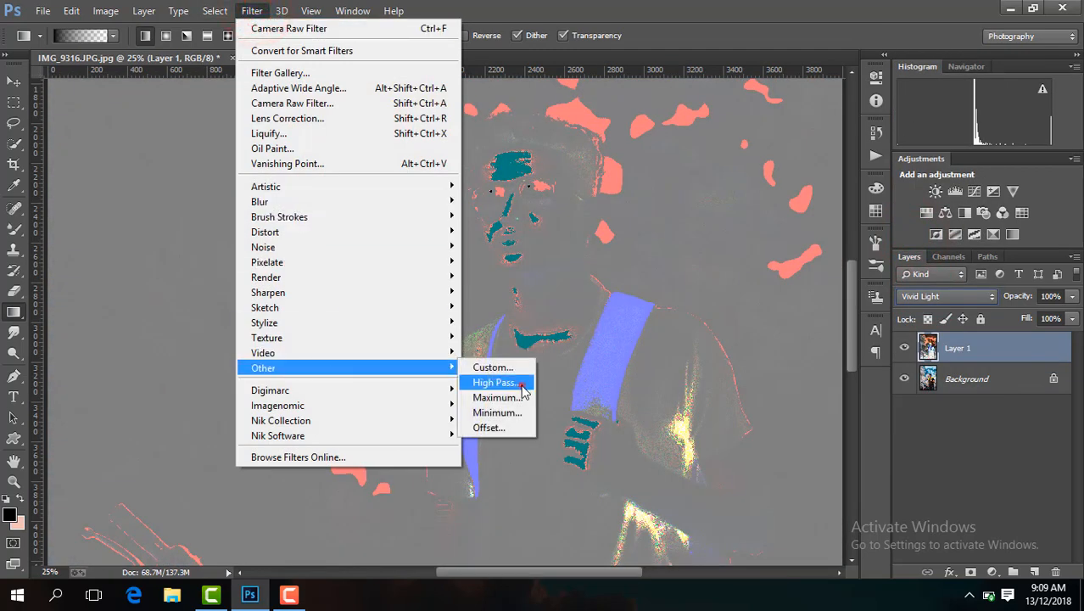
left_click(497, 382)
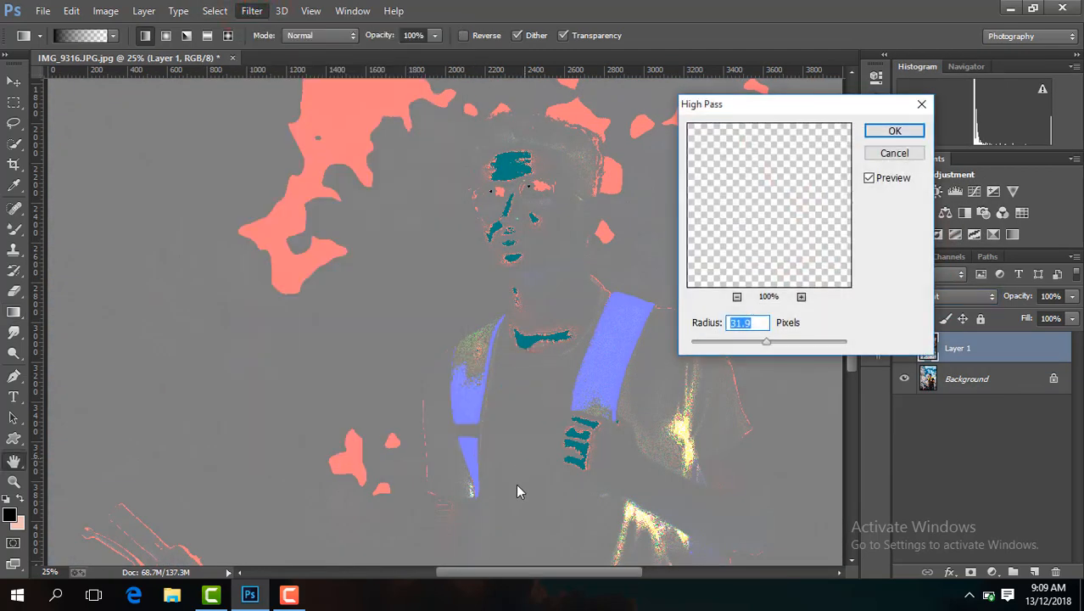
left_click_drag(564, 574, 556, 575)
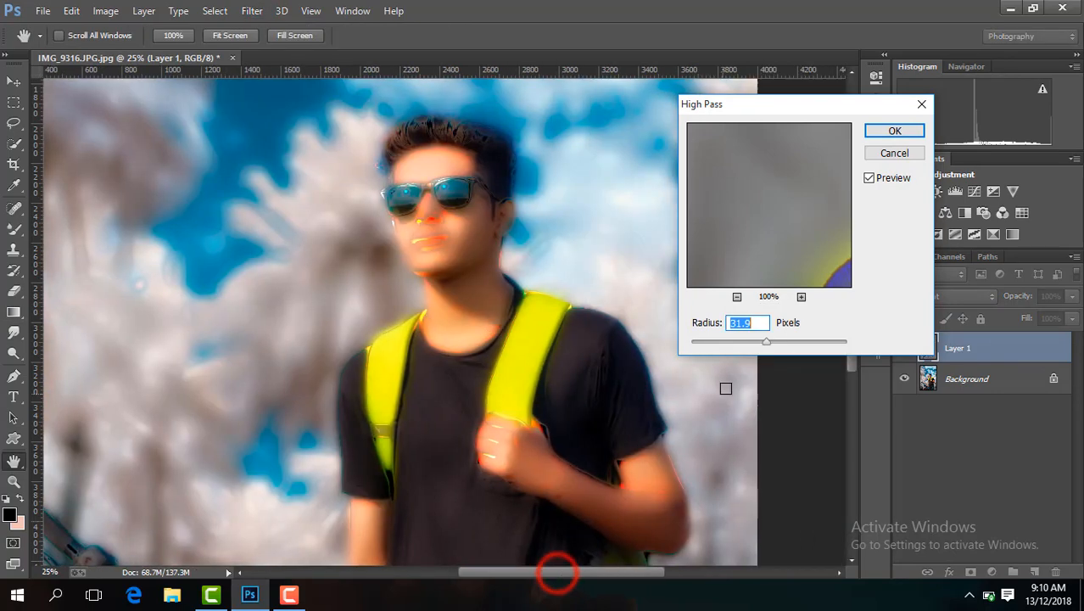
left_click_drag(767, 341, 758, 348)
left_click(900, 132)
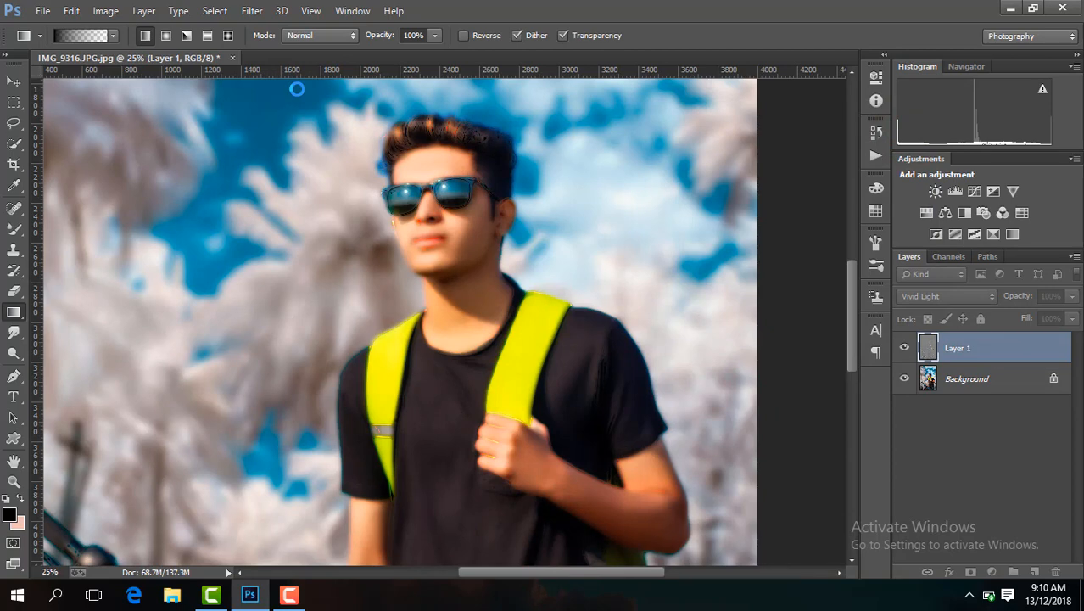
Step: Apply a Gaussian Blur with a radius of 8.0 pixels to Layer 1, checking the effect on the face
left_click(252, 10)
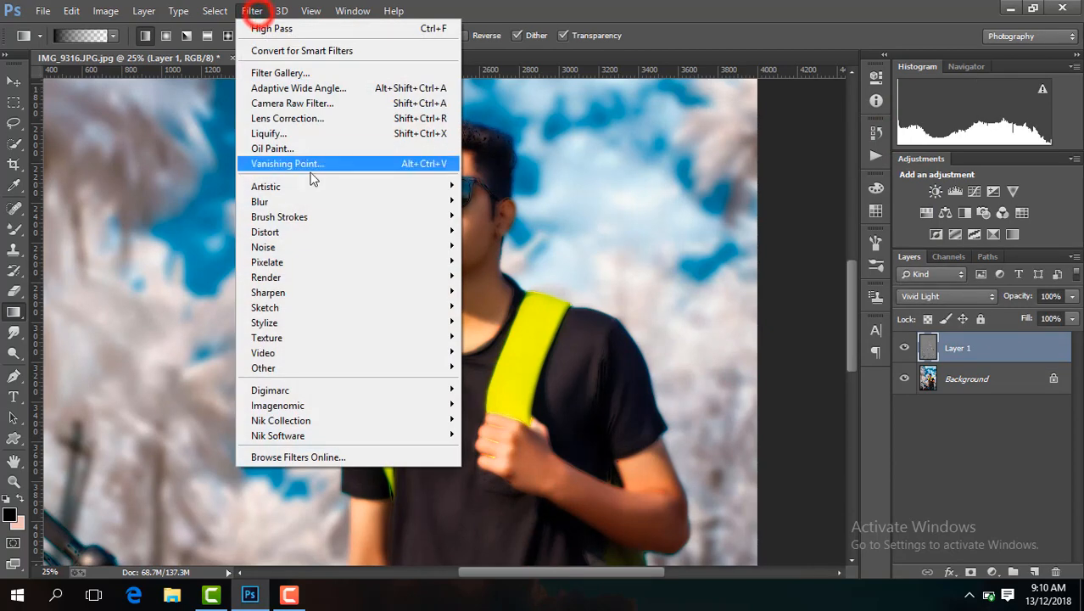
mouse_move(407, 201)
left_click(525, 313)
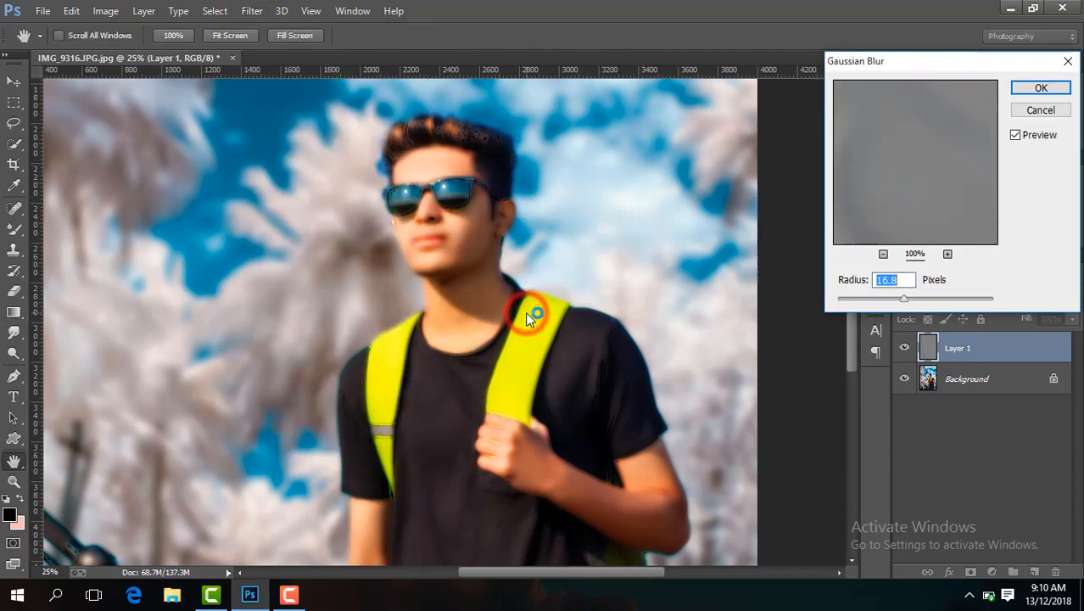
key("ctrl+plus")
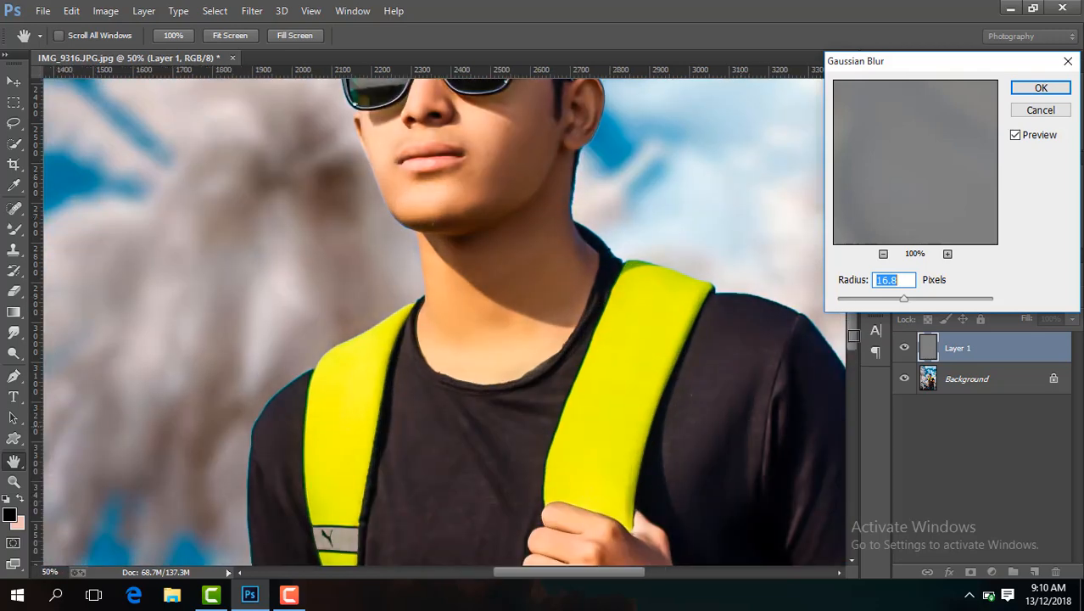
left_click_drag(856, 331, 893, 299)
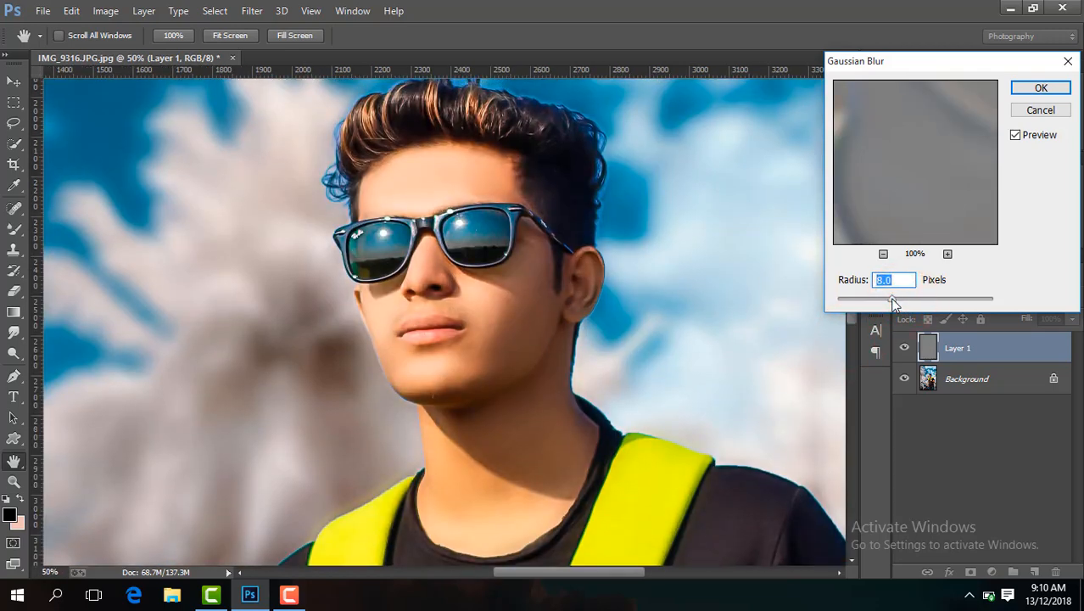
left_click(1059, 88)
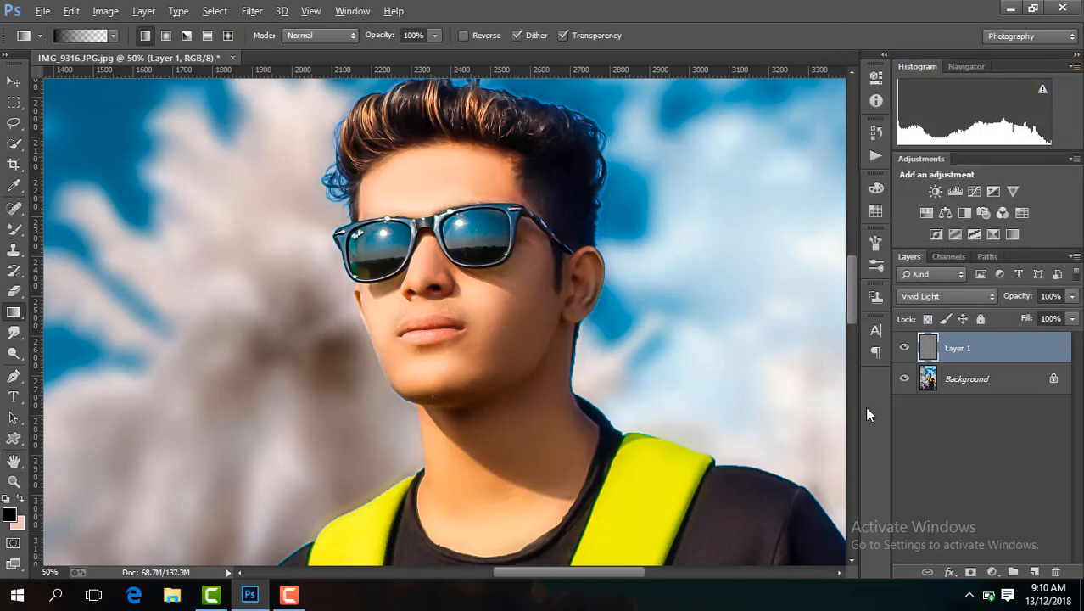
Step: Add a black layer mask that hides all of Layer 1 and switch to the regular Brush tool
left_click(970, 572, "alt")
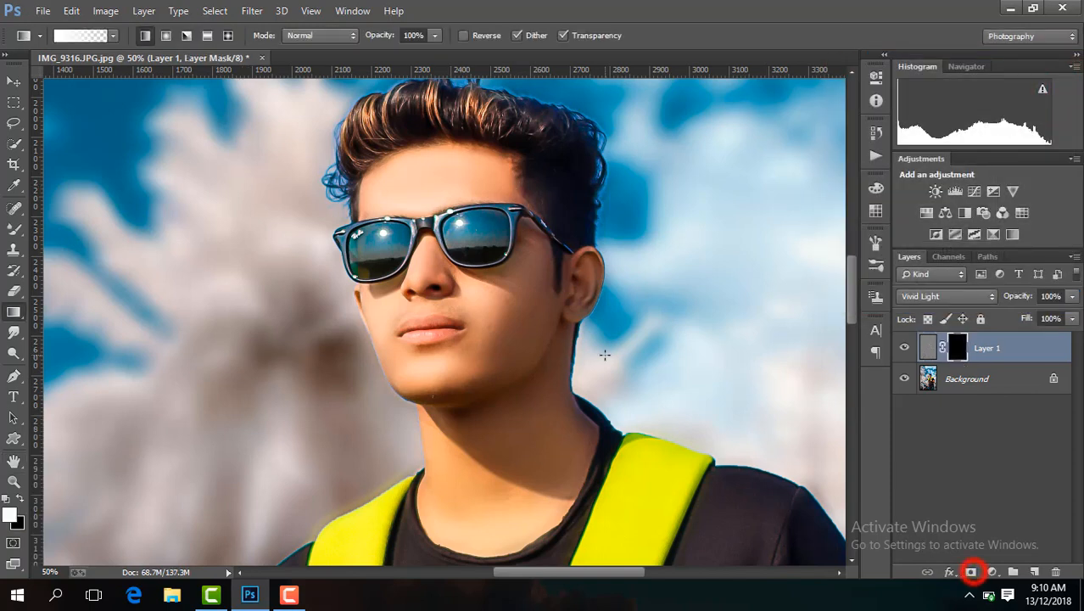
right_click(17, 231)
left_click(96, 226)
Step: Set the brush size to 89 and paint white on the Layer 1 mask over the forehead, ear and upper cheek
key("ctrl+plus")
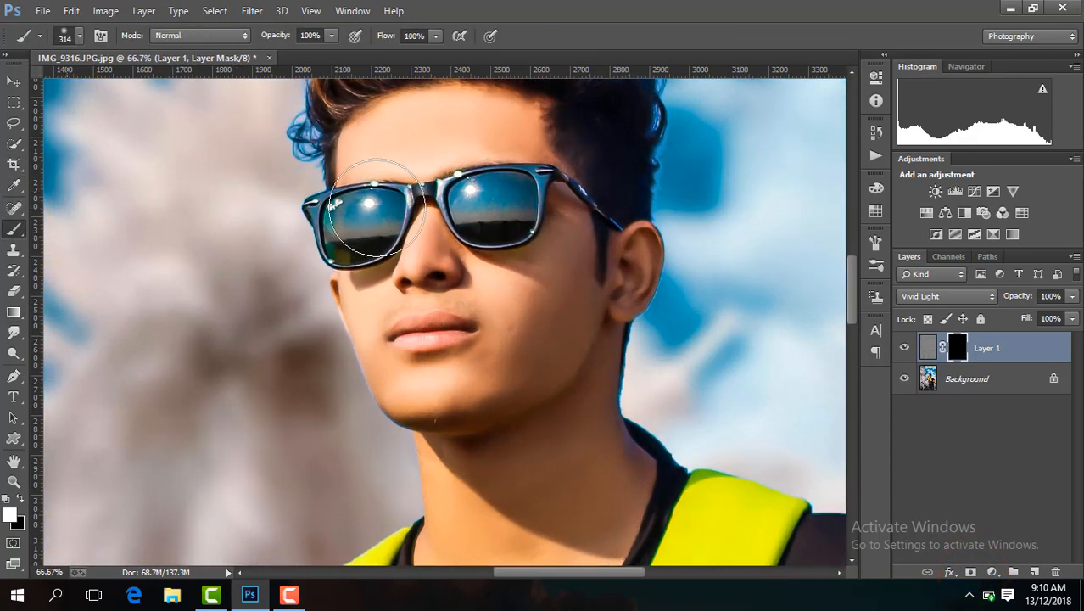
key("ctrl+plus")
left_click(851, 293)
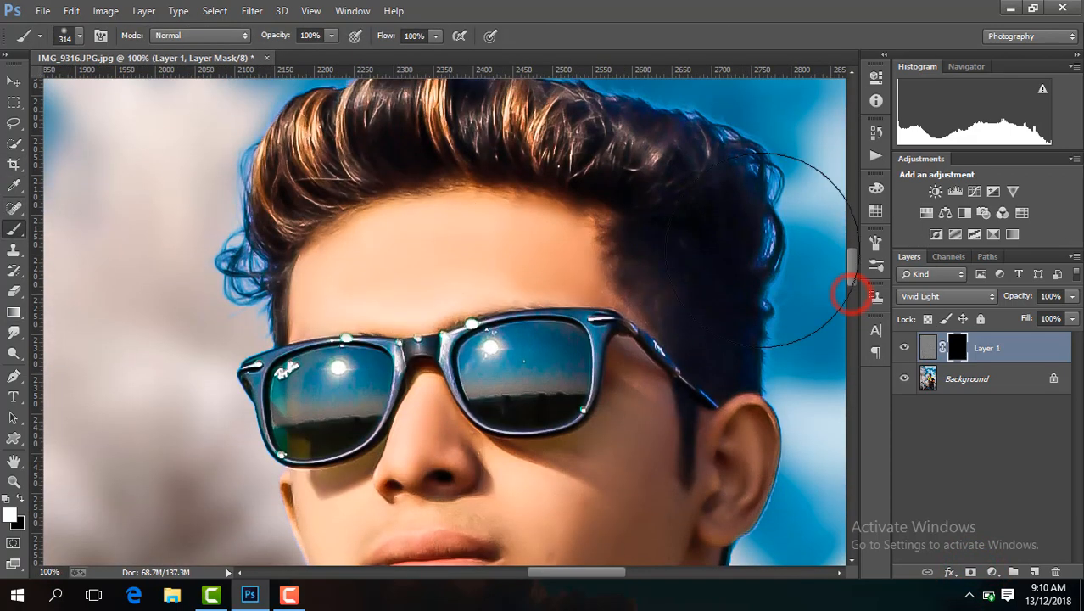
left_click(79, 36)
mouse_move(125, 92)
left_mouse_down()
mouse_move(404, 242)
mouse_move(487, 267)
mouse_move(547, 235)
mouse_move(505, 212)
left_mouse_up()
left_click(450, 267)
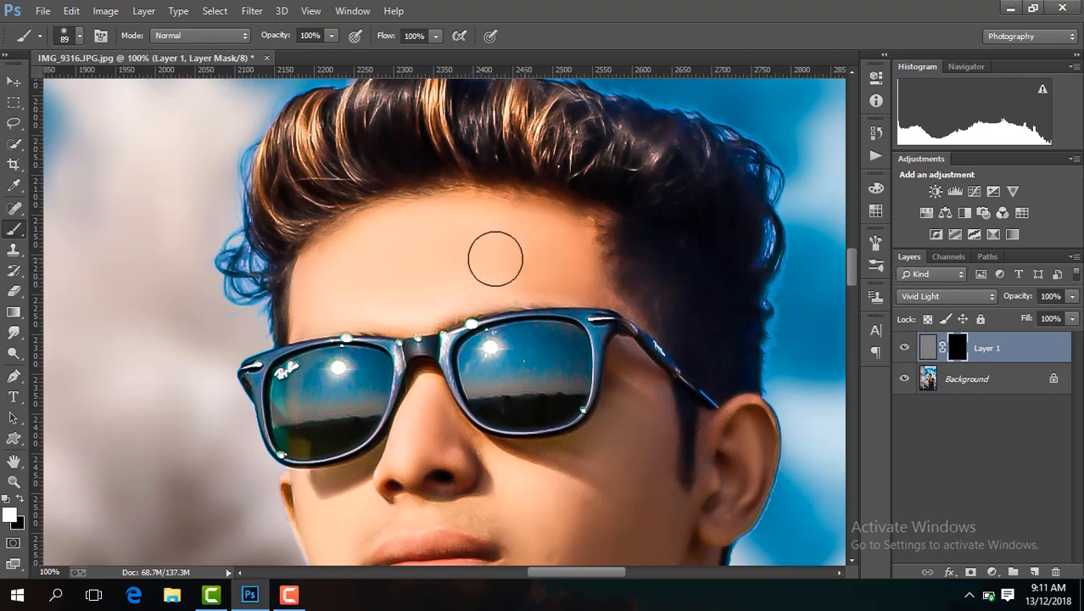
left_click(755, 455)
left_click(623, 454)
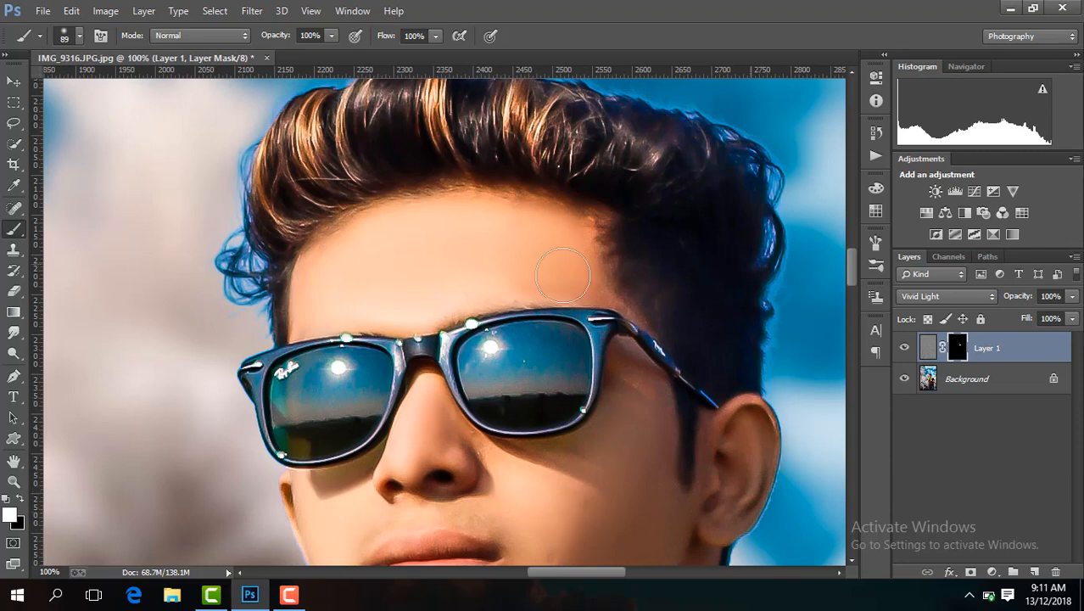
left_click(526, 261)
Step: Paint white on the Layer 1 mask over the shaded cheek, the jaw and the chin
left_click_drag(848, 266, 853, 297)
left_click(537, 291)
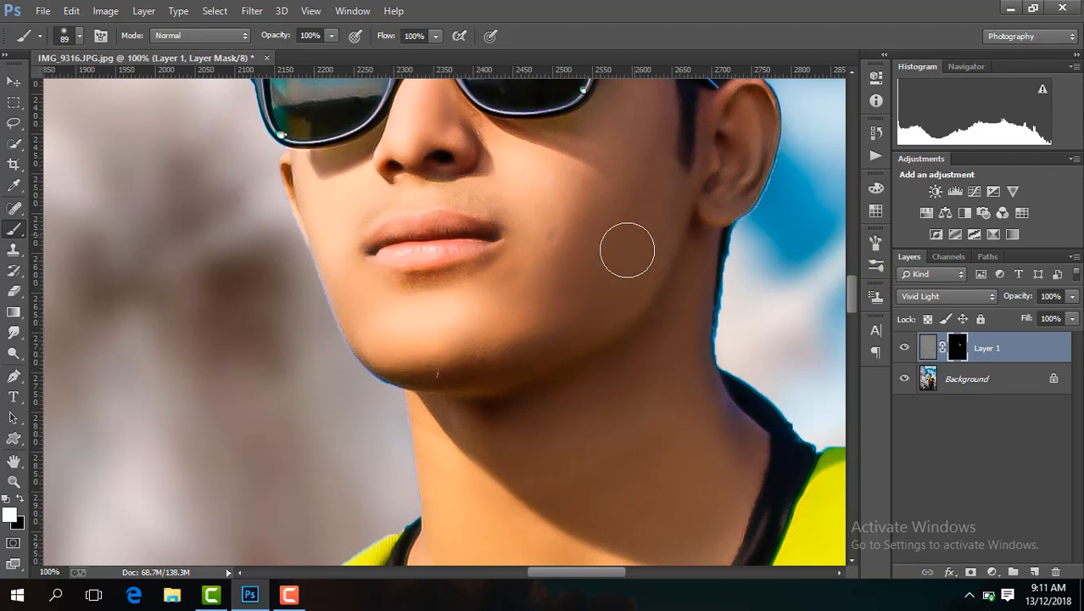
left_click(556, 260)
left_click(545, 218)
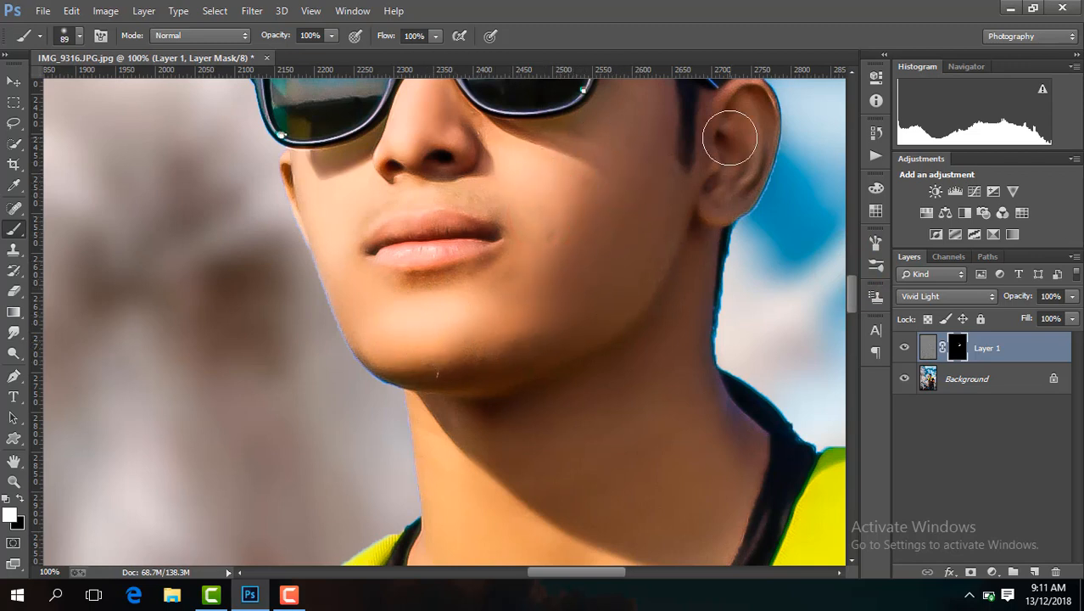
left_click(340, 211)
left_click(391, 327)
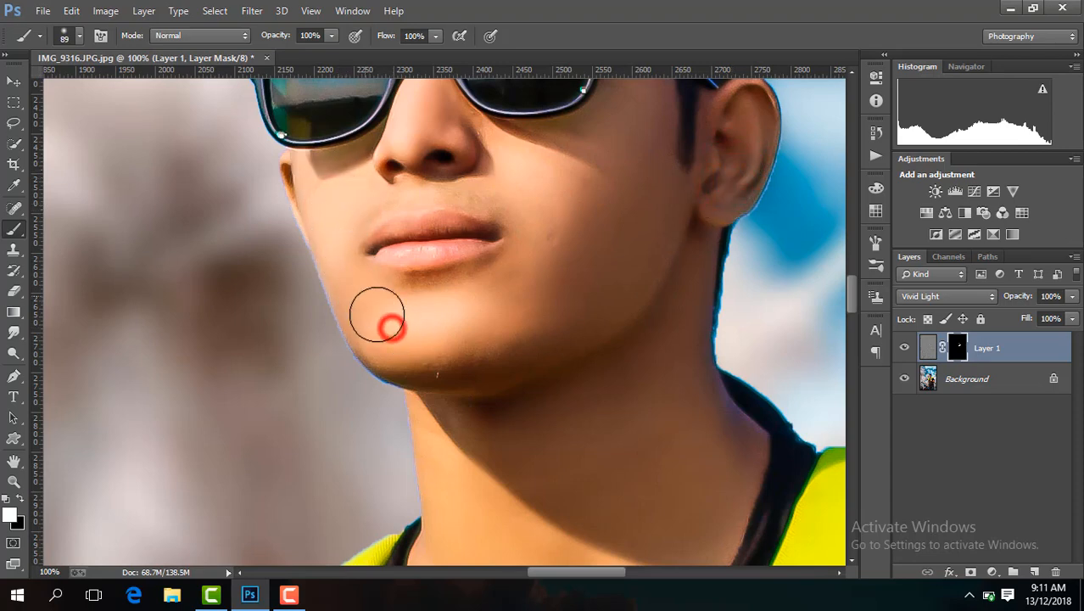
Step: Paint white on the Layer 1 mask over the nose, the cheek below the sunglasses and the neck
left_click_drag(852, 295, 852, 274)
left_click(426, 362)
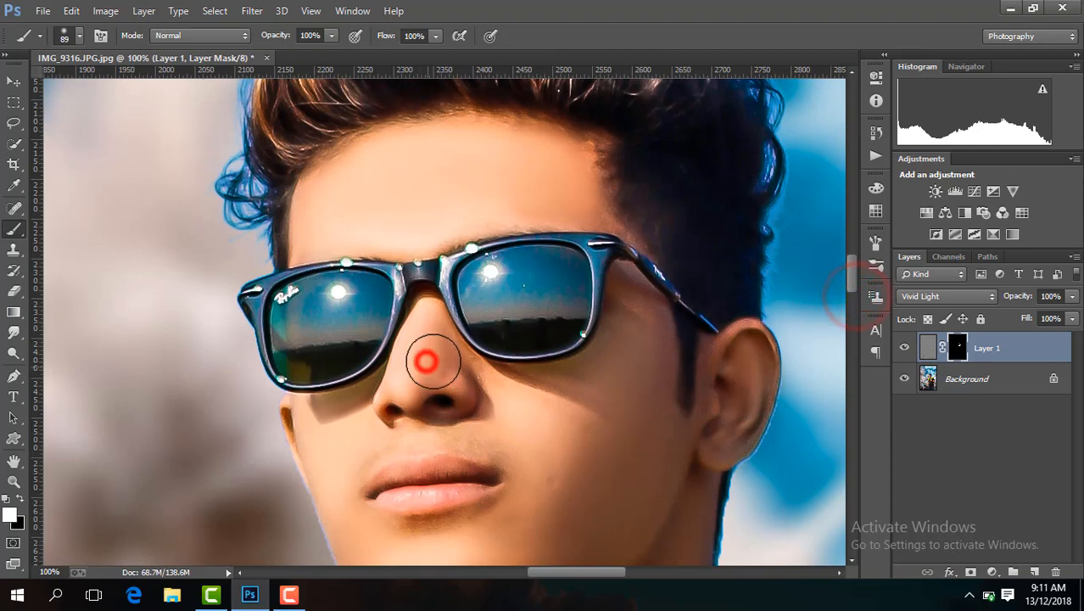
left_click(523, 406)
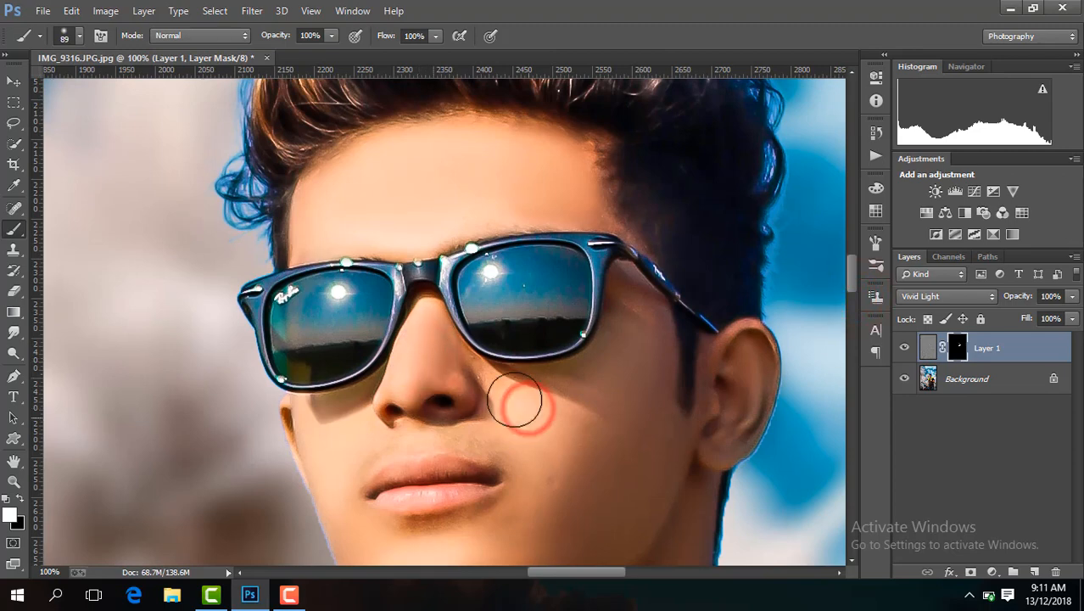
left_click_drag(852, 274, 851, 311)
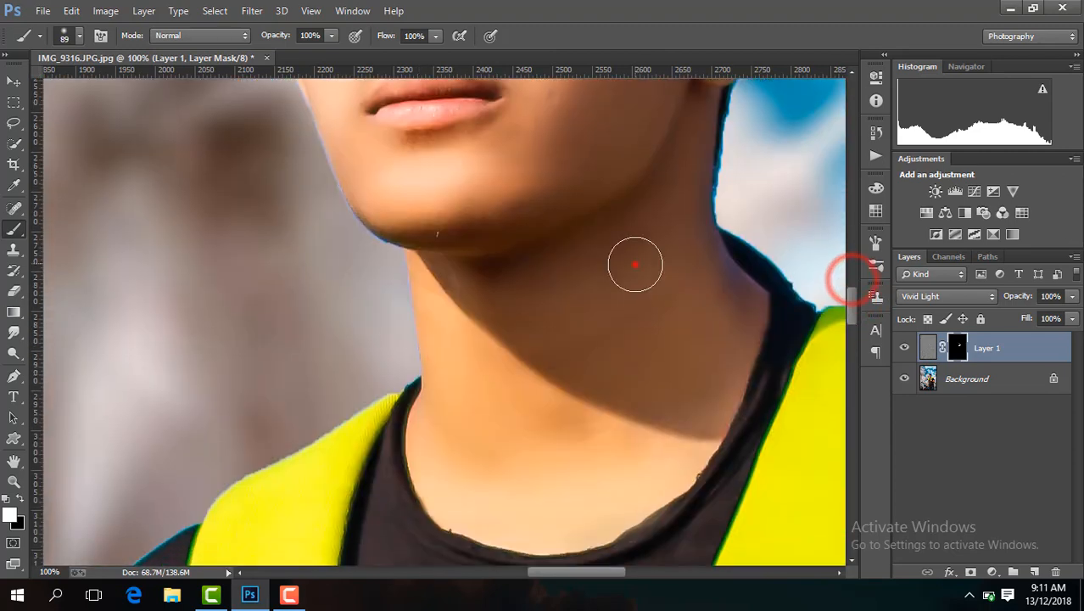
left_click(636, 264)
mouse_move(564, 389)
left_mouse_down()
mouse_move(624, 416)
mouse_move(489, 323)
mouse_move(485, 399)
left_mouse_up()
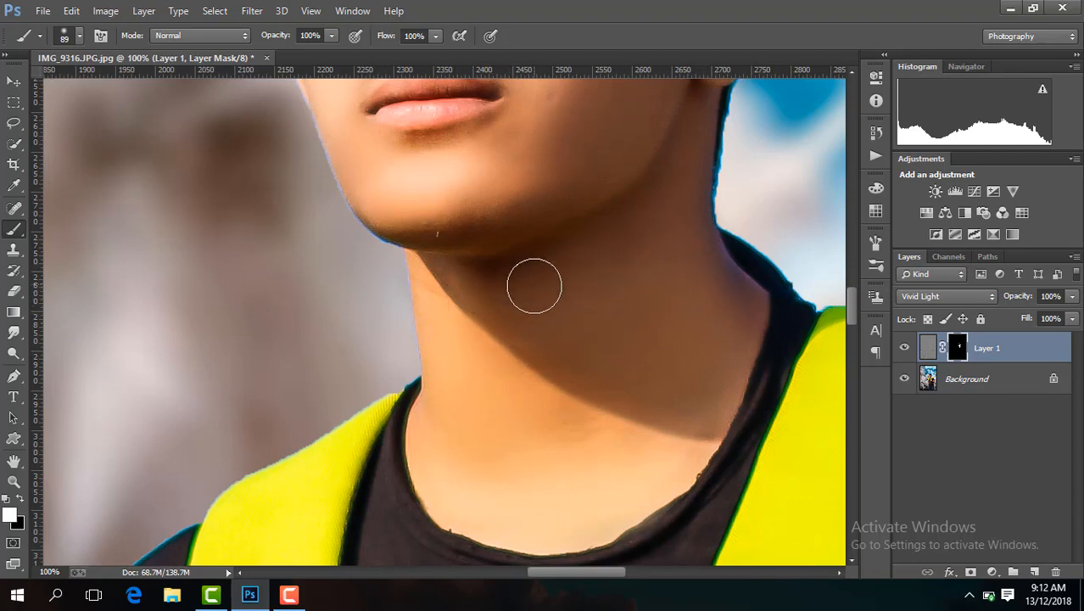
Step: Reveal the smoothing on the knuckles of the raised fist and the upper part of the hanging arm
left_click_drag(852, 312, 851, 365)
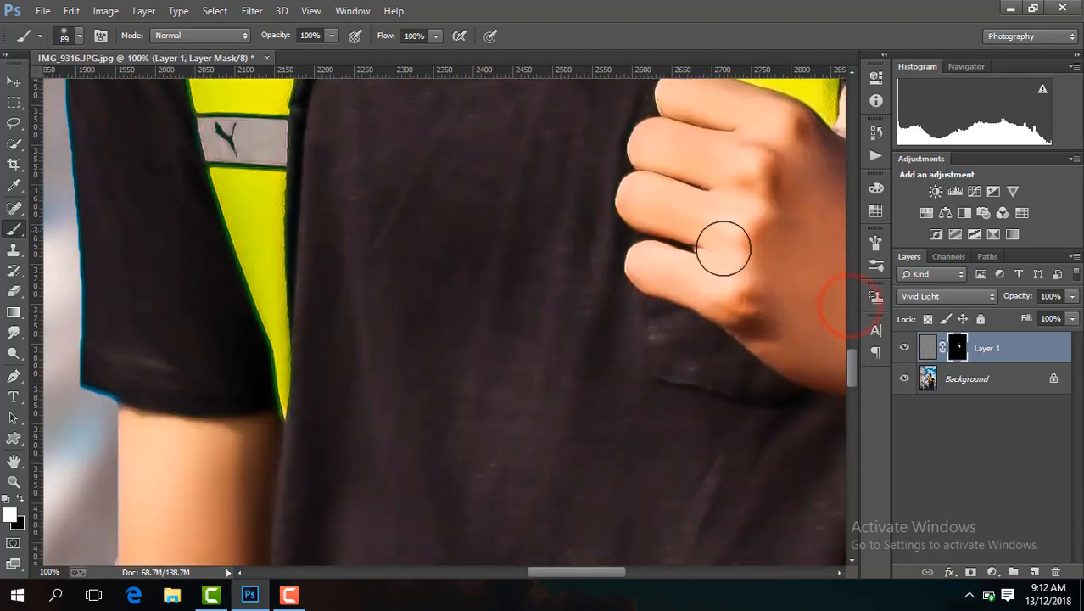
mouse_move(724, 254)
left_mouse_down()
mouse_move(704, 213)
mouse_move(762, 172)
mouse_move(758, 141)
mouse_move(733, 286)
left_mouse_up()
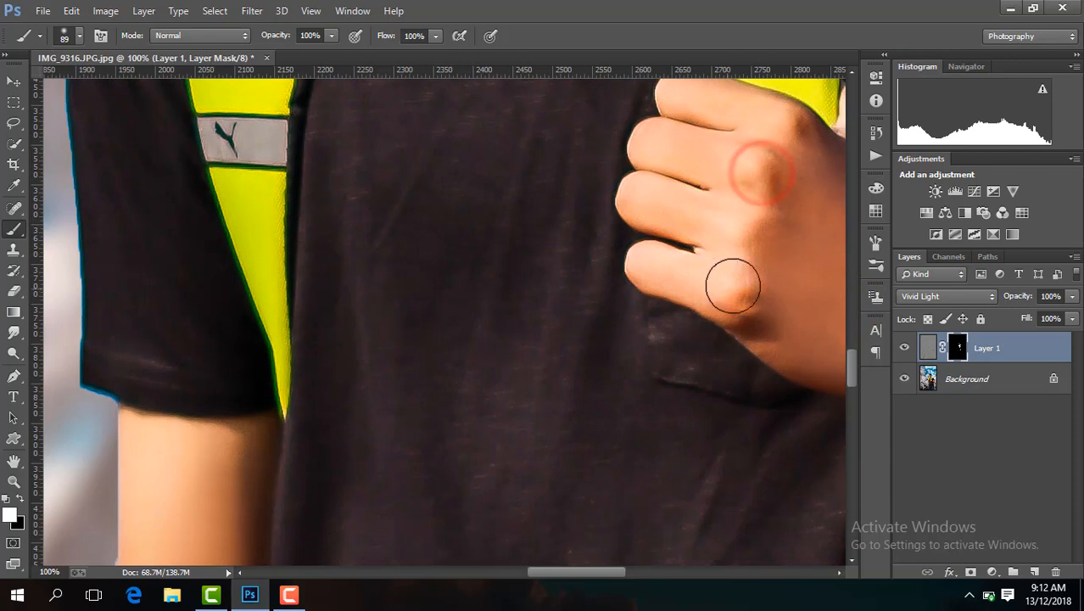
left_click_drag(851, 363, 851, 387)
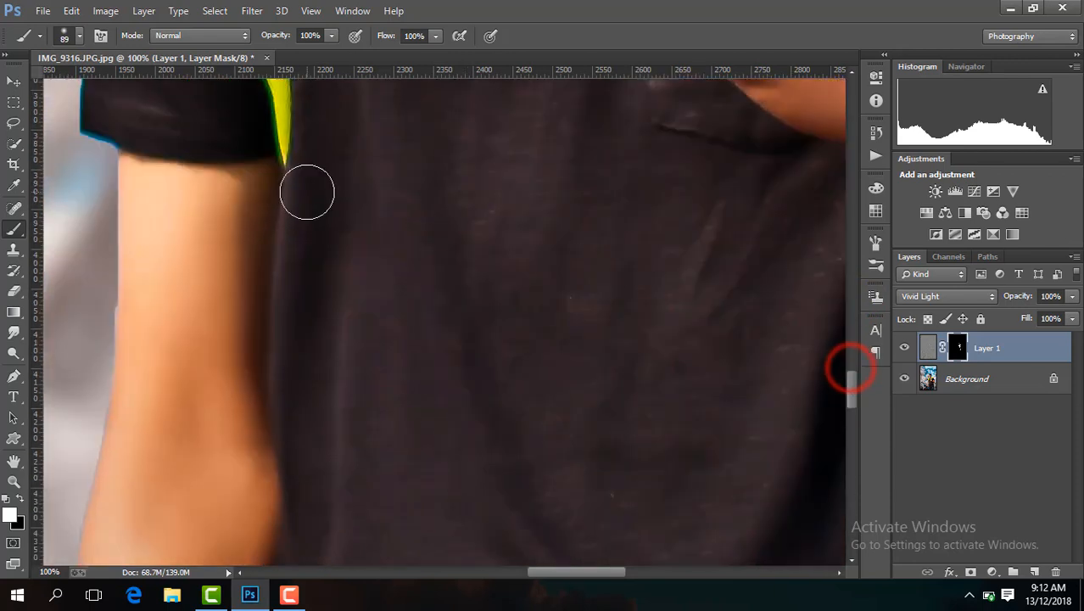
left_click(250, 213)
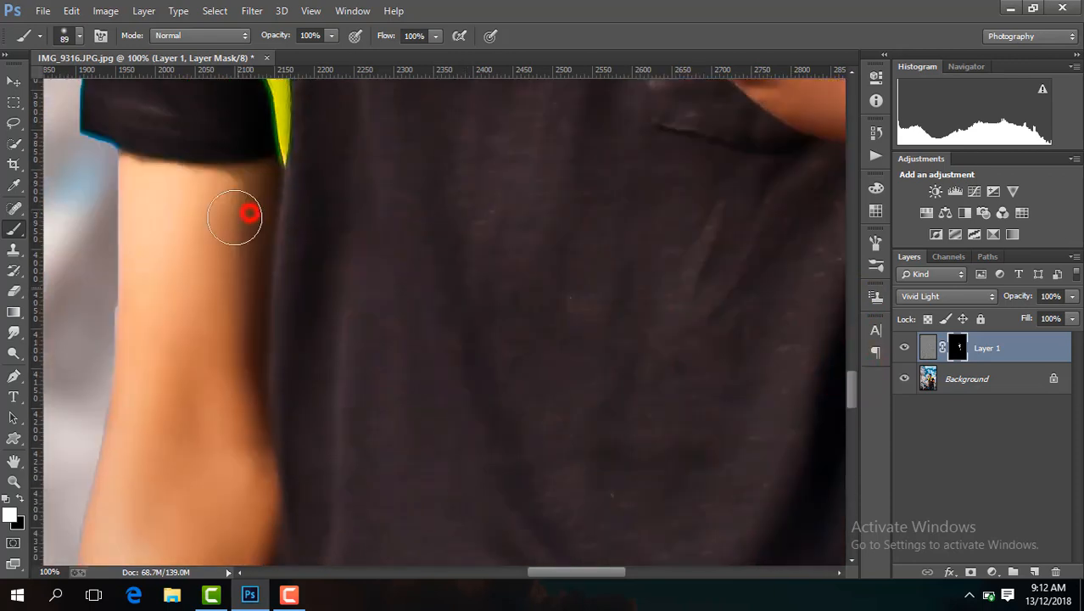
left_click(198, 320)
Step: Set the brush size to 135 and paint the Layer 1 mask white over the hanging forearm and wrist
left_click_drag(850, 383, 851, 405)
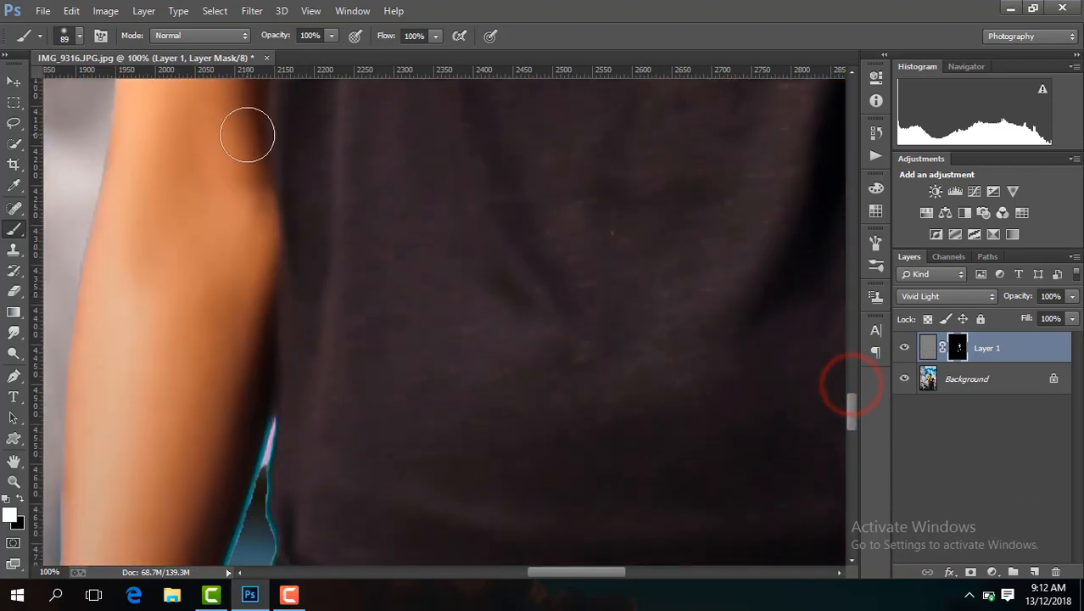
key("ctrl+minus")
left_click(79, 36)
left_click(139, 85)
left_click(296, 291)
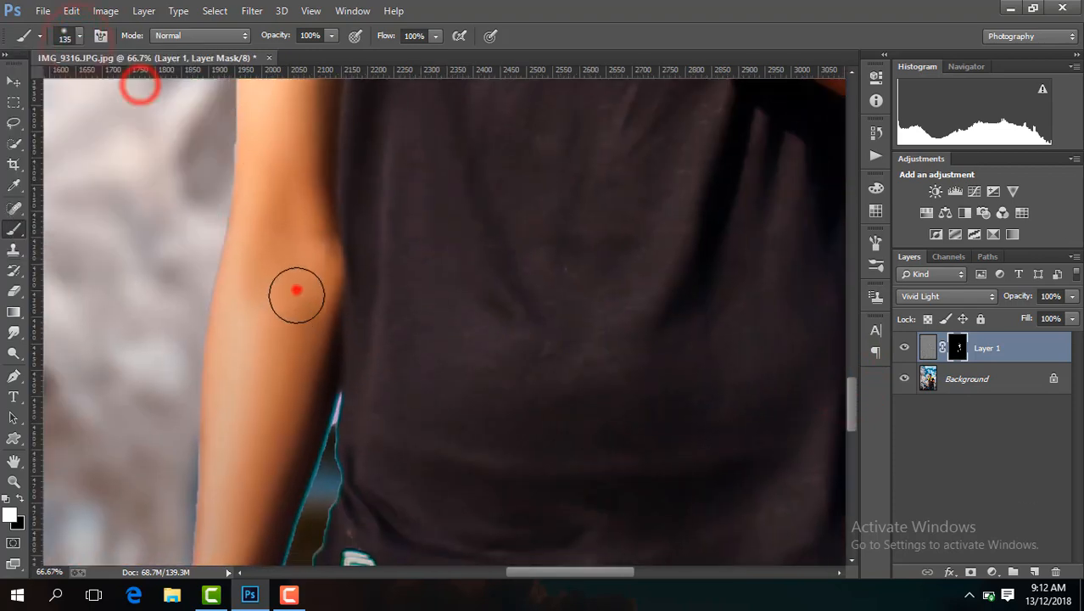
left_click(293, 308)
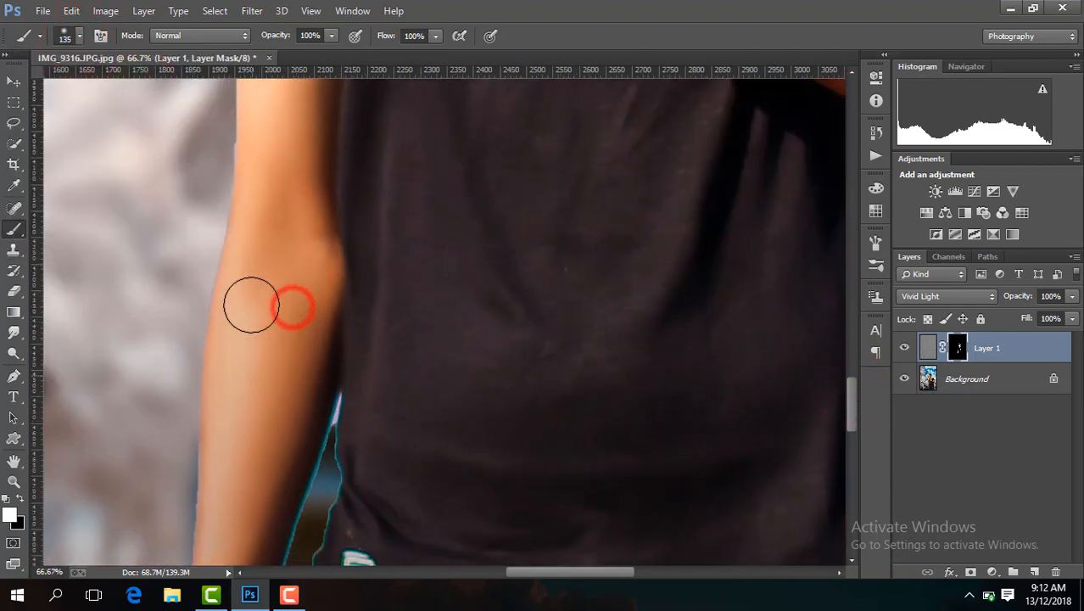
left_click_drag(853, 393, 853, 419)
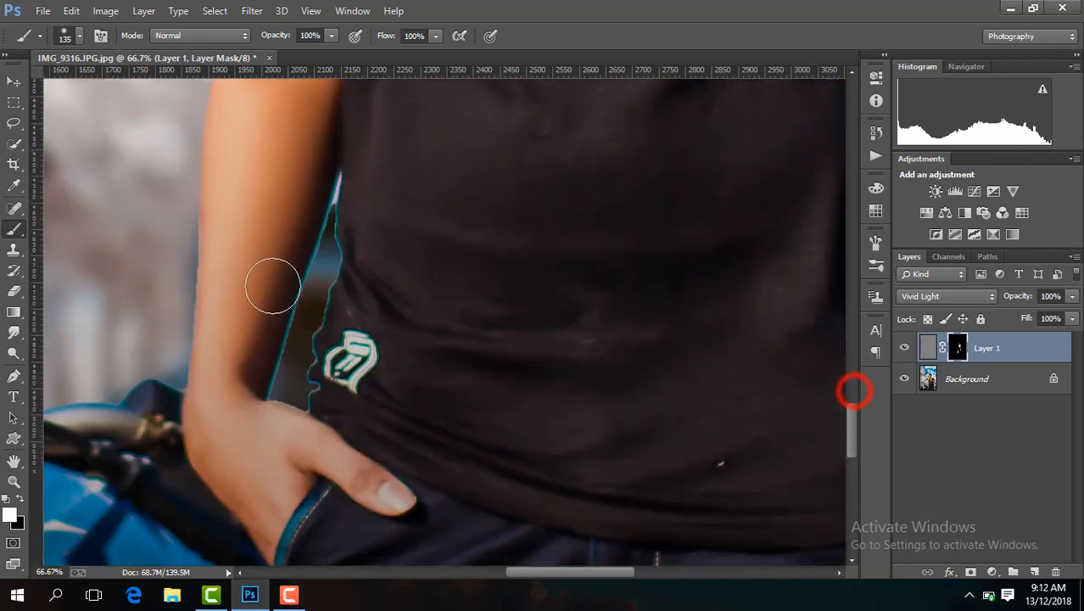
left_click(259, 252)
left_click(234, 365)
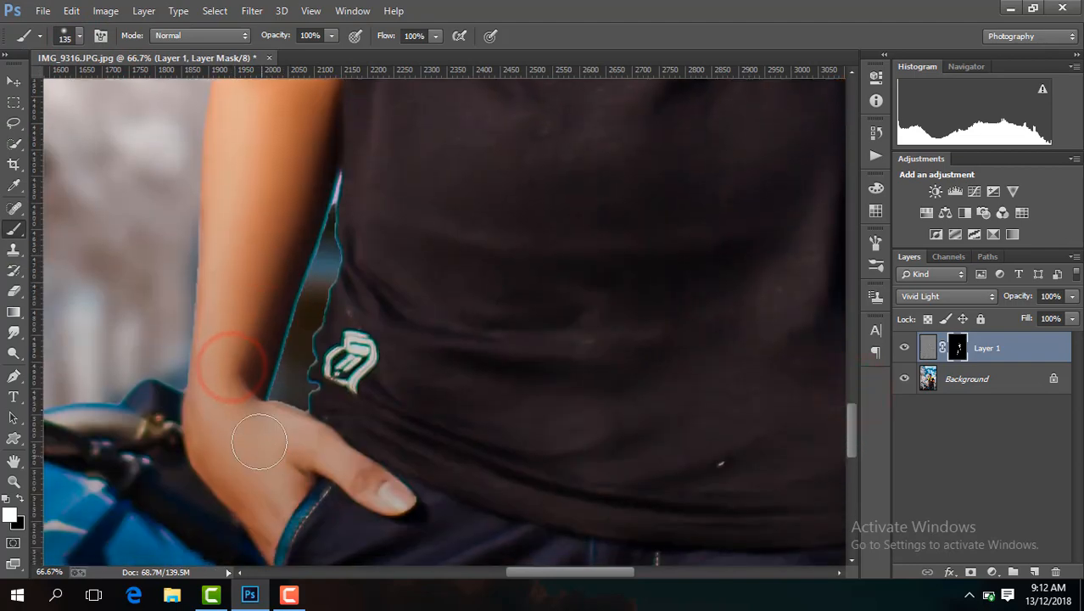
Step: Paint white on the Layer 1 mask over the bent arm and the back of the raised hand
left_click_drag(544, 577, 617, 577)
left_click_drag(852, 419, 850, 368)
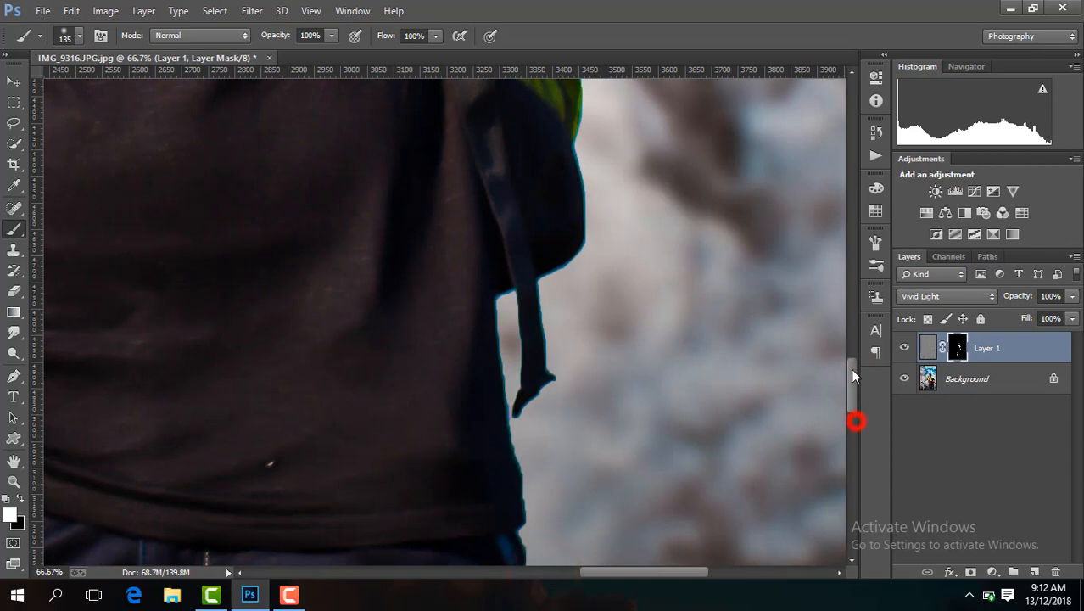
left_click(597, 364)
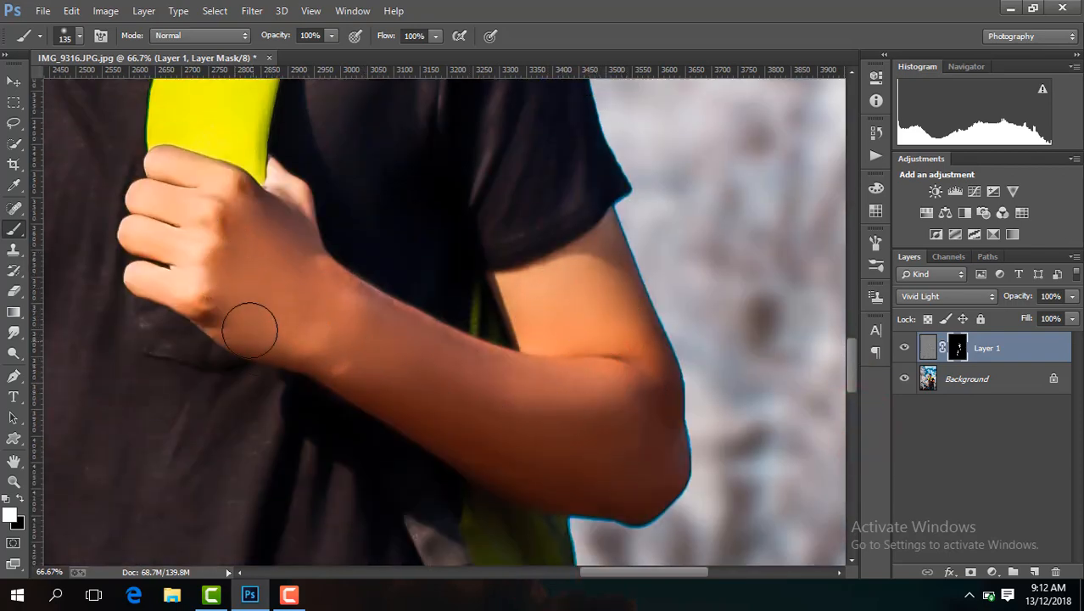
left_click(242, 222)
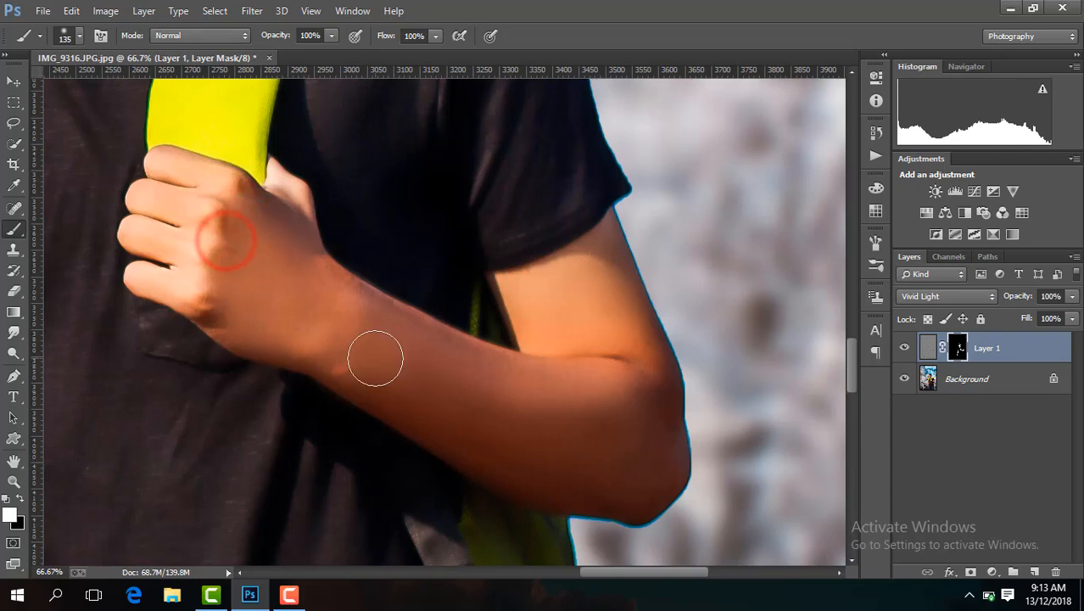
Step: Flatten the masked smoothing layer into the Background
key("ctrl+minus")
key("ctrl+minus")
key("ctrl+minus")
key("ctrl+minus")
key("ctrl+minus")
key("ctrl+minus")
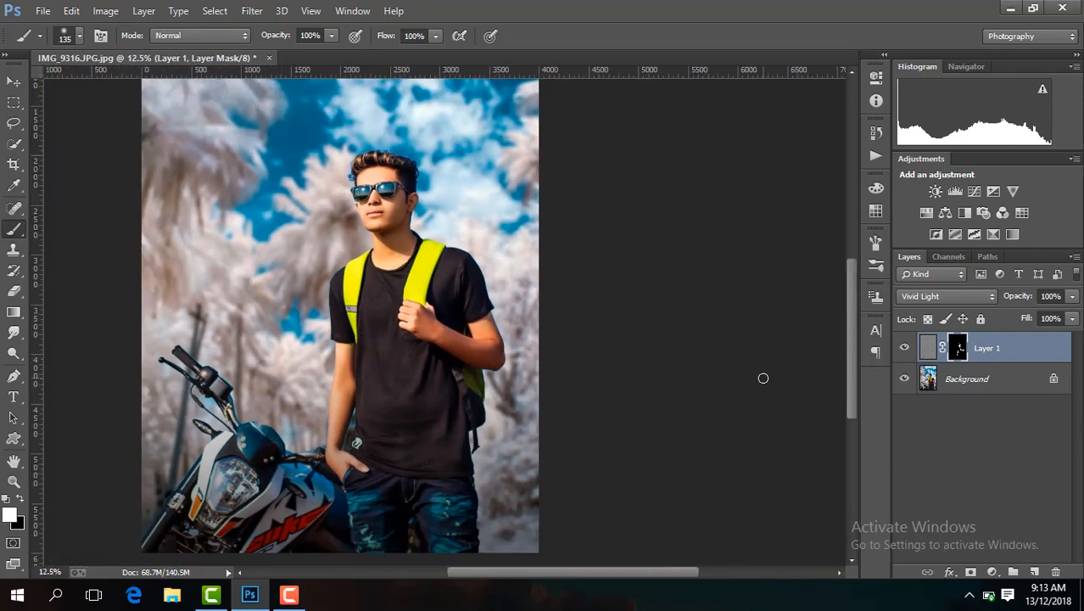
right_click(903, 346)
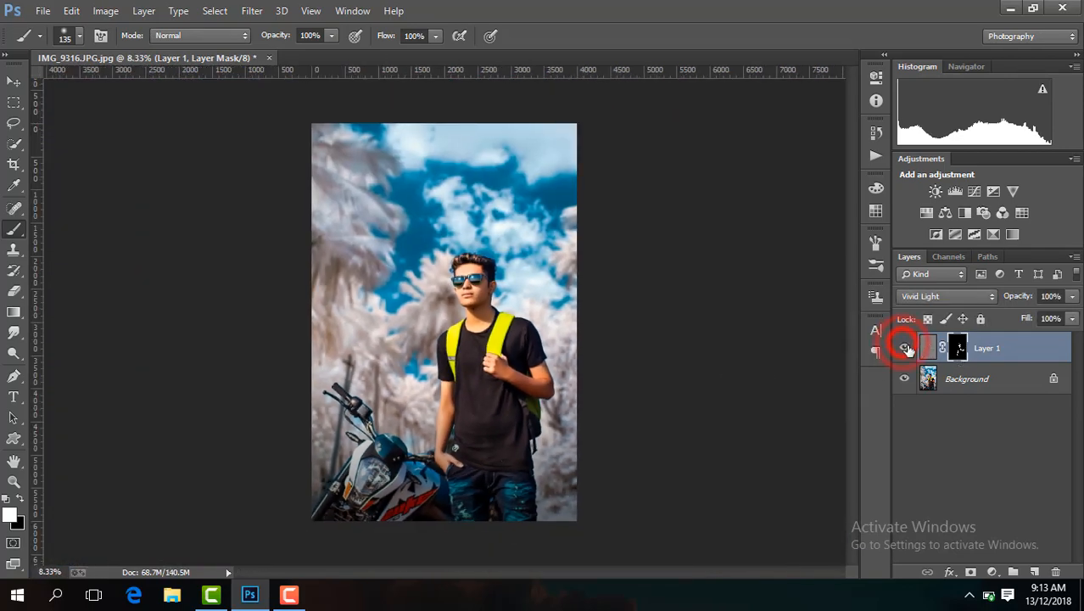
left_click(756, 472)
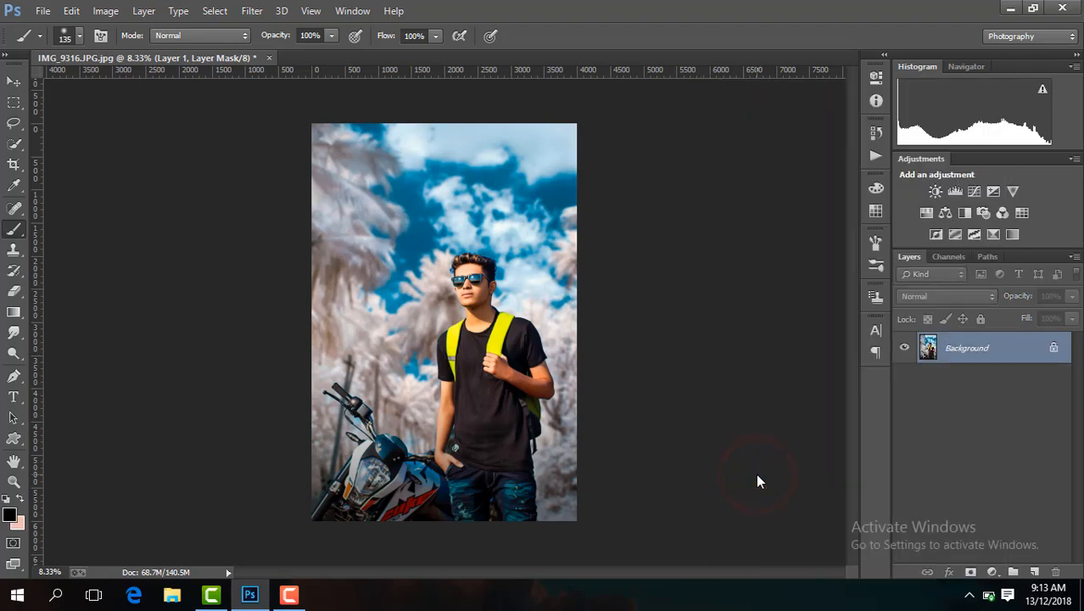
Step: Duplicate the Background and merge into the copy a Selective Color adjustment with Black at +2% for the Blacks
key("ctrl+j")
left_click(992, 571)
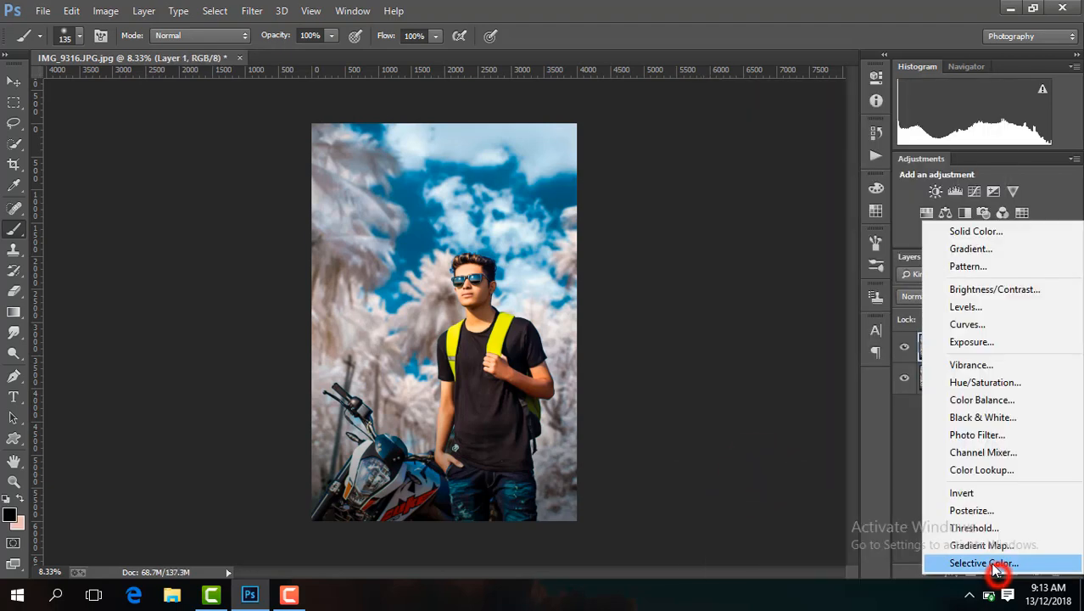
left_click(956, 571)
left_click_drag(768, 270, 769, 274)
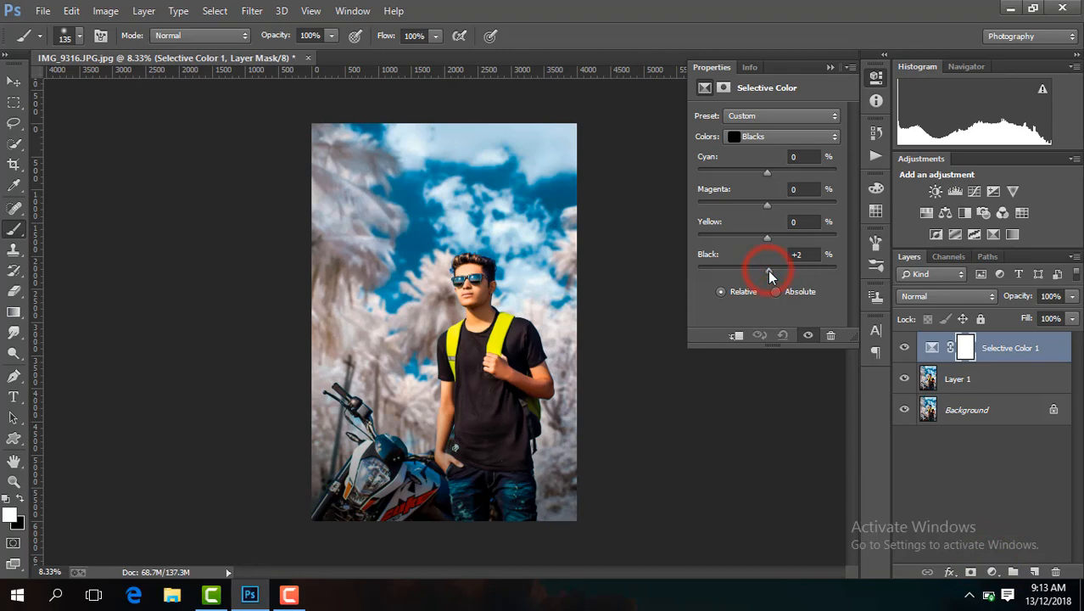
left_click(831, 67)
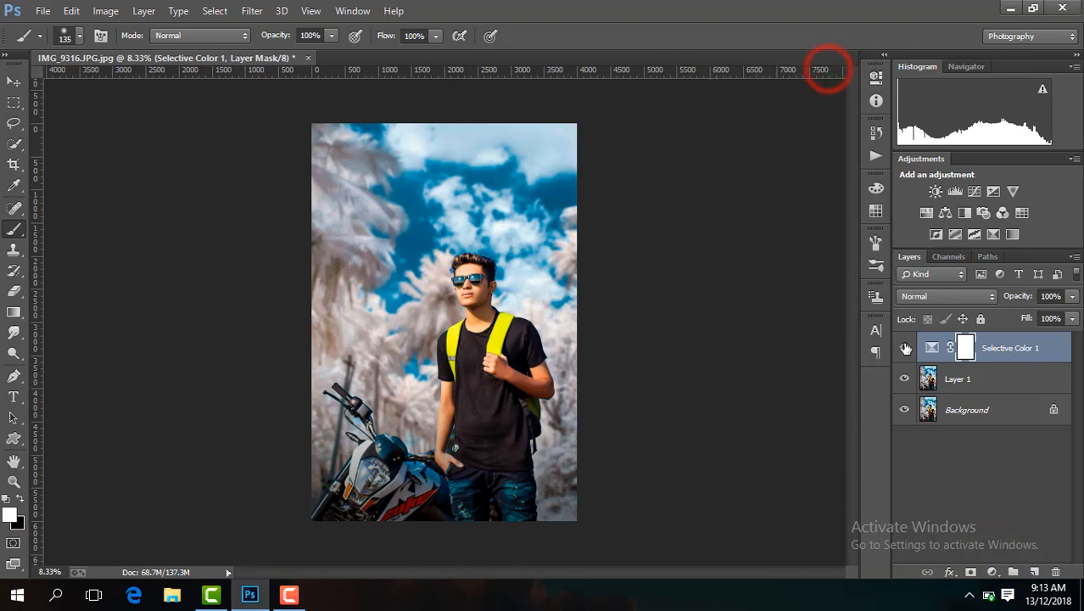
right_click(1001, 356)
left_click(738, 472)
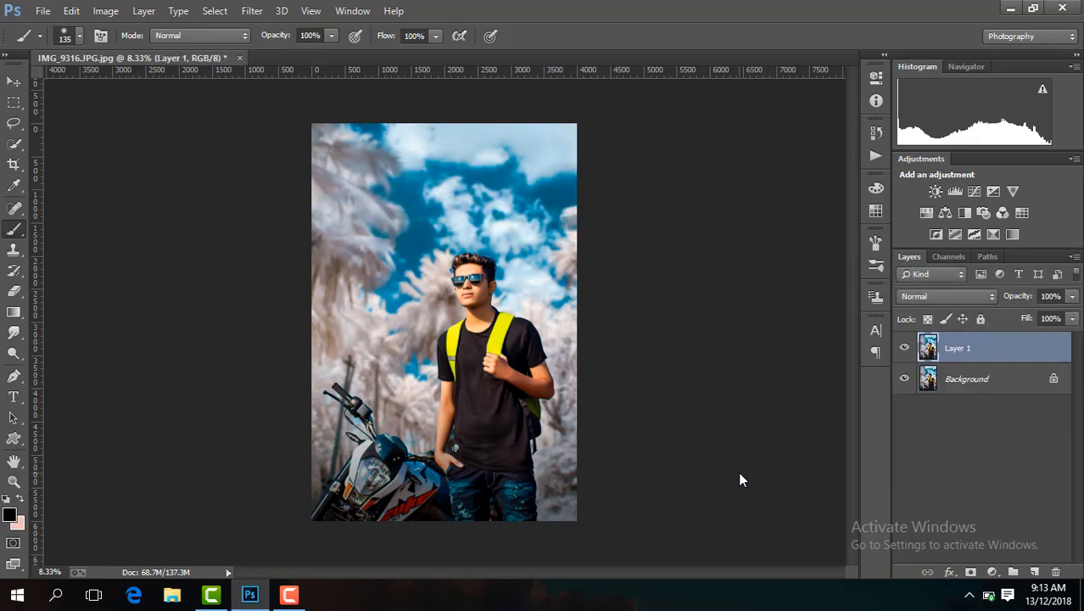
Step: In the Camera Raw Filter on Layer 1, set Contrast +17, Blacks -18, Temperature +3, Clarity +8 and Vibrance +18
left_click(259, 13)
left_click(332, 101)
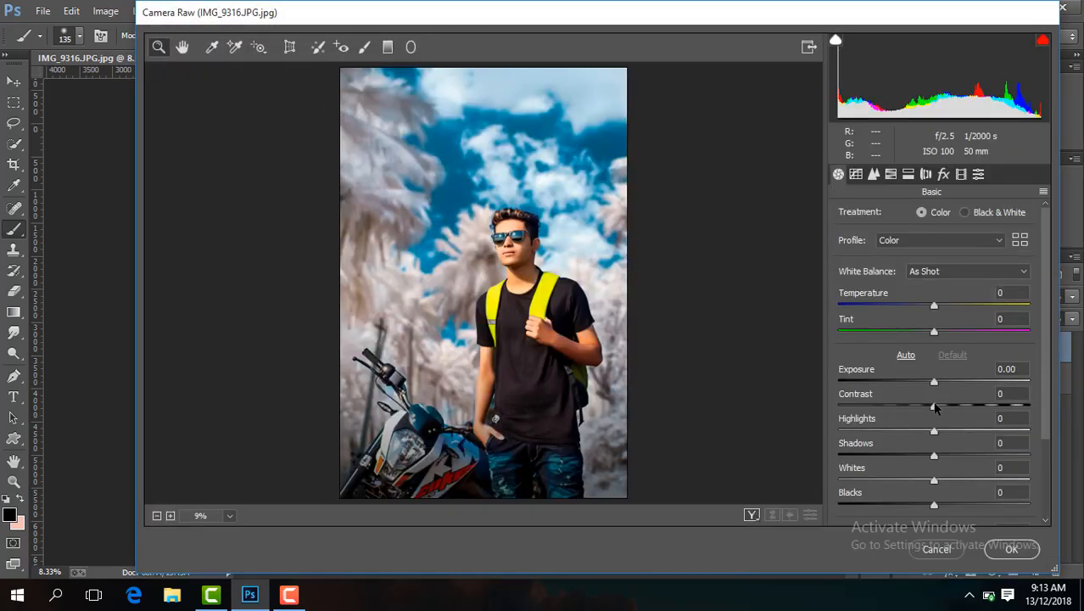
left_click_drag(934, 406, 951, 409)
left_click_drag(934, 507, 915, 508)
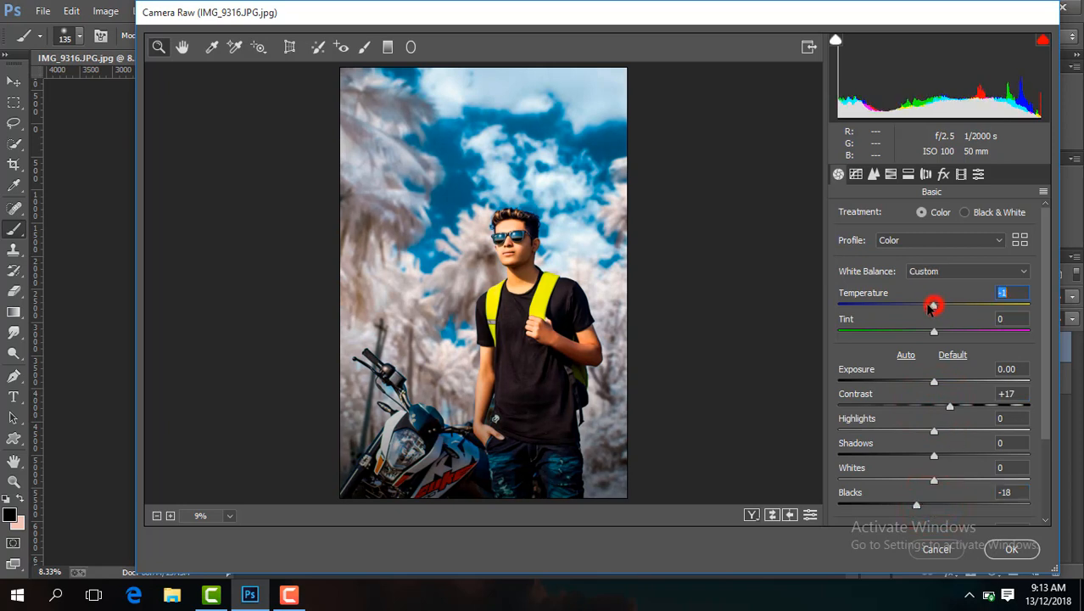
left_click_drag(930, 309, 946, 310)
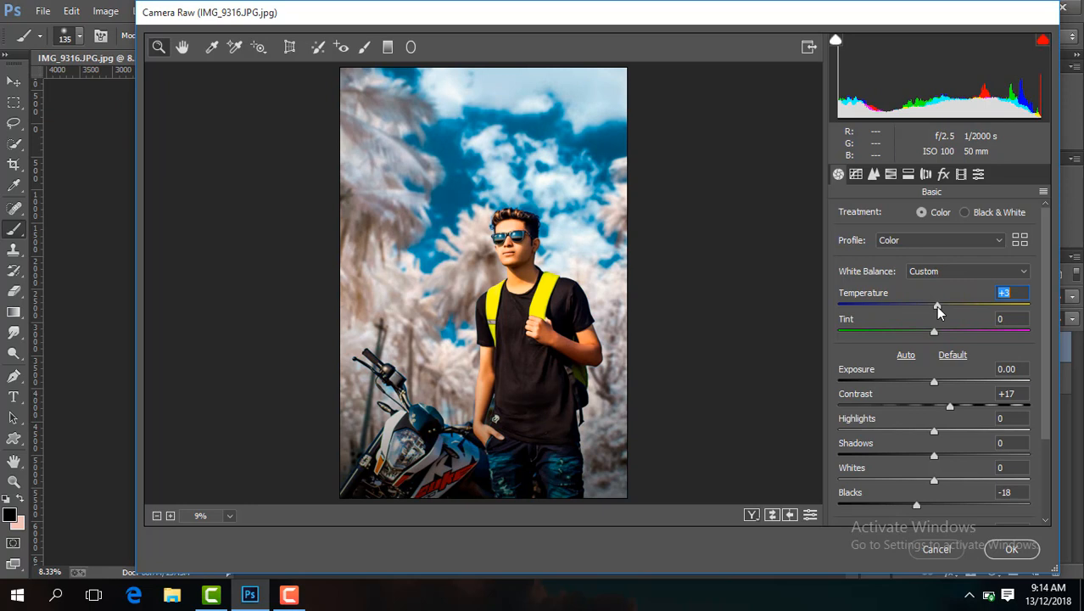
left_click_drag(1048, 338, 1048, 399)
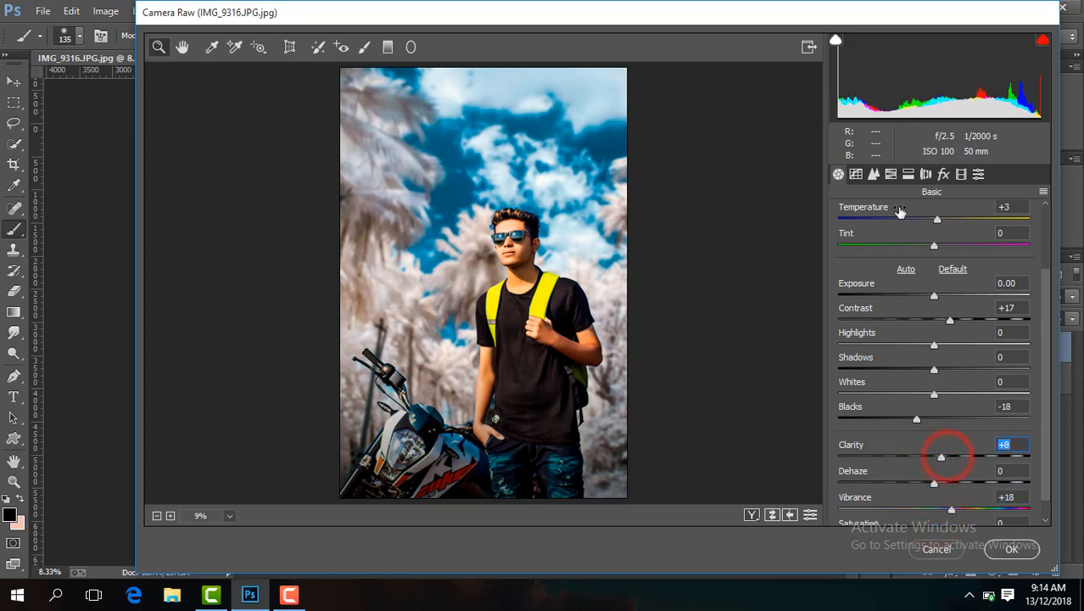
Step: Try lowering the HSL saturation of Yellows to -11 and Greens to -36
left_click(891, 174)
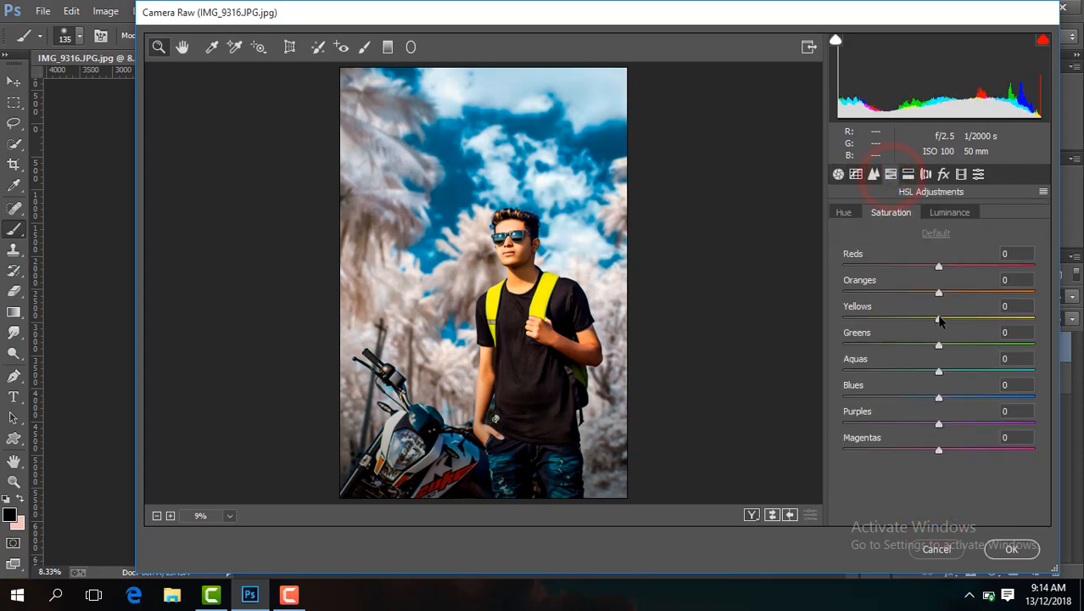
left_click_drag(869, 317, 915, 321)
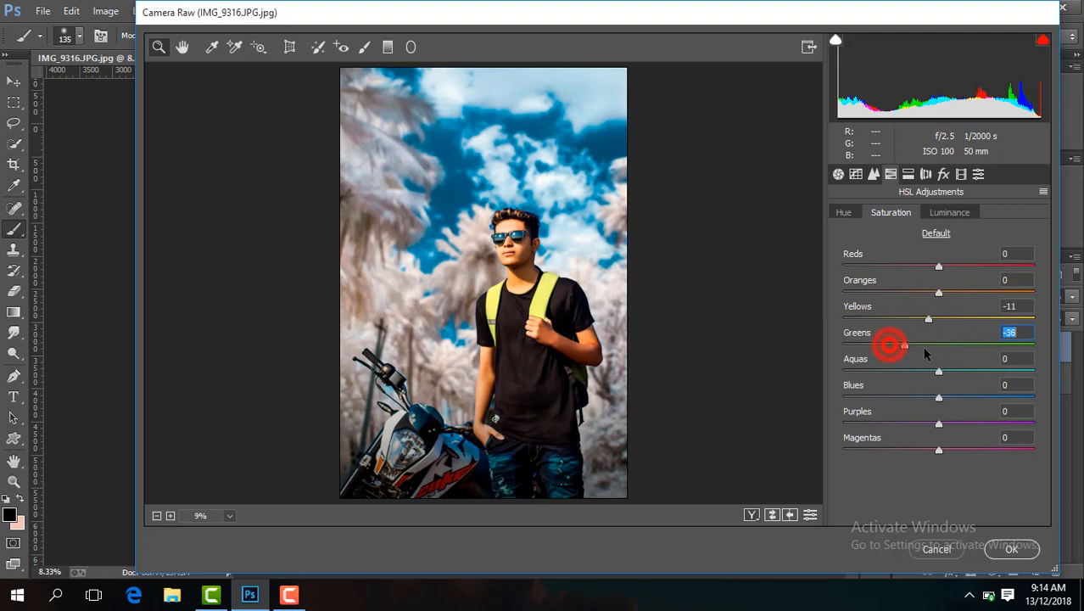
left_click_drag(959, 407, 961, 378)
Step: Set the HSL hue of Blues to -13 and the post-crop vignetting amount to -13
left_click(844, 212)
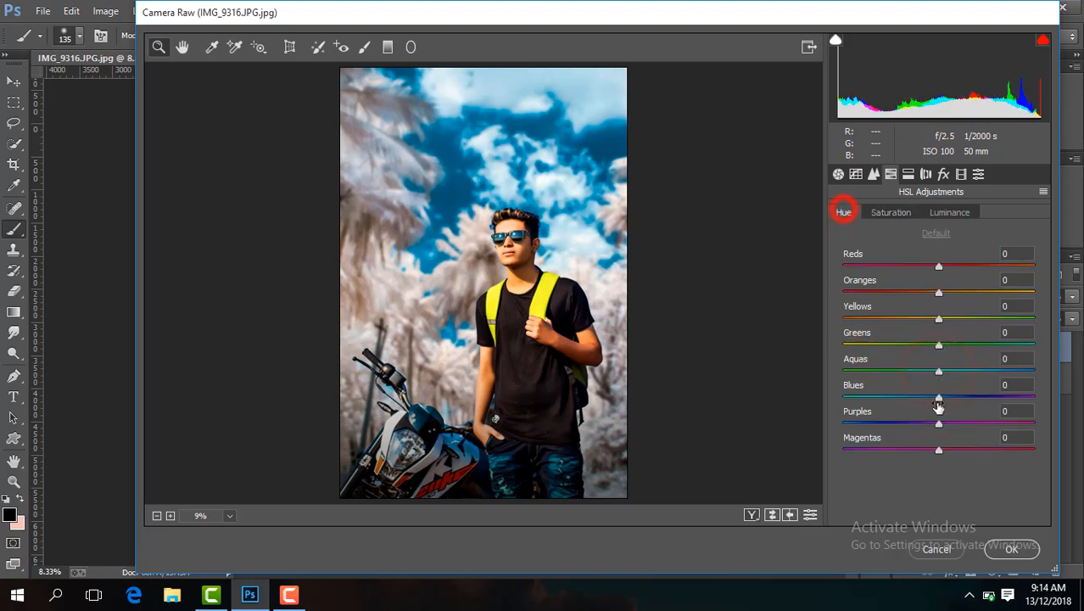
left_click(943, 174)
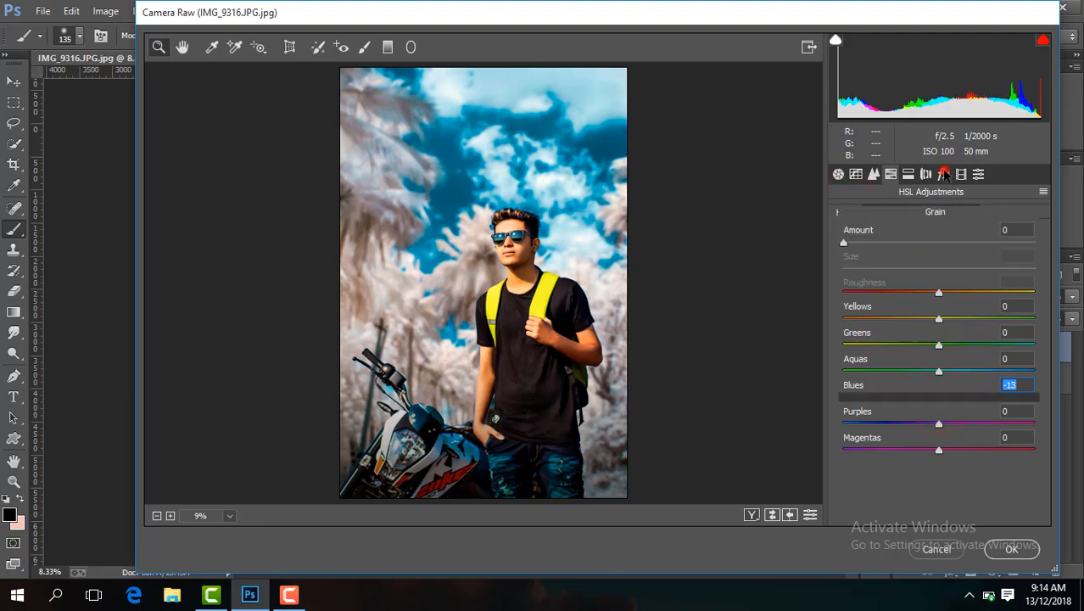
mouse_move(939, 382)
left_mouse_down()
mouse_move(920, 382)
mouse_move(928, 386)
left_mouse_up()
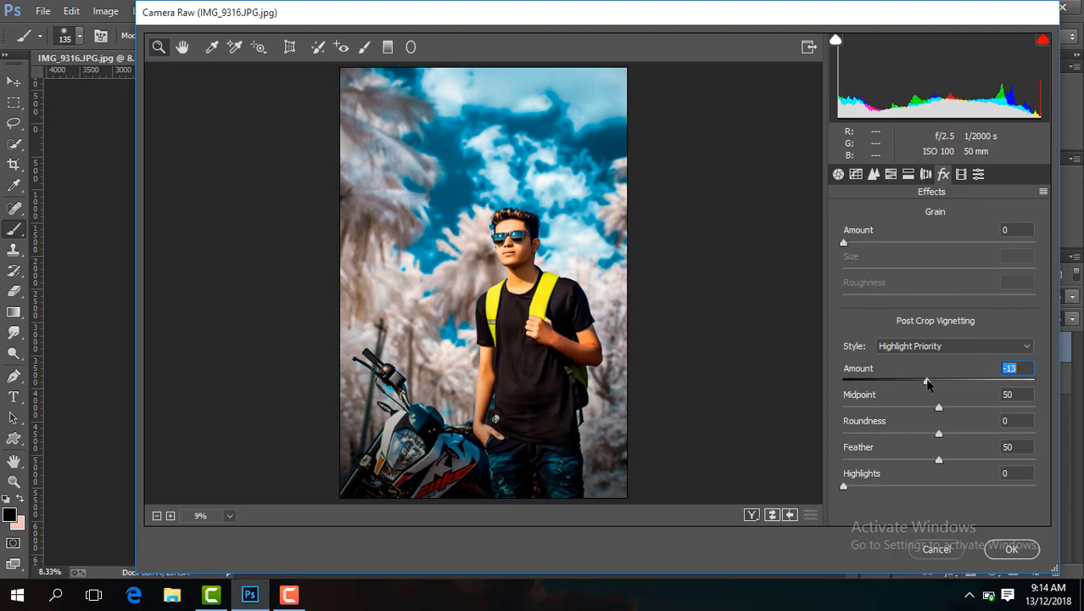
Step: Set the HSL saturation of Oranges to -3, Aquas to +9 and Blues to +13, and apply the Camera Raw Filter
left_click(891, 174)
left_click(900, 213)
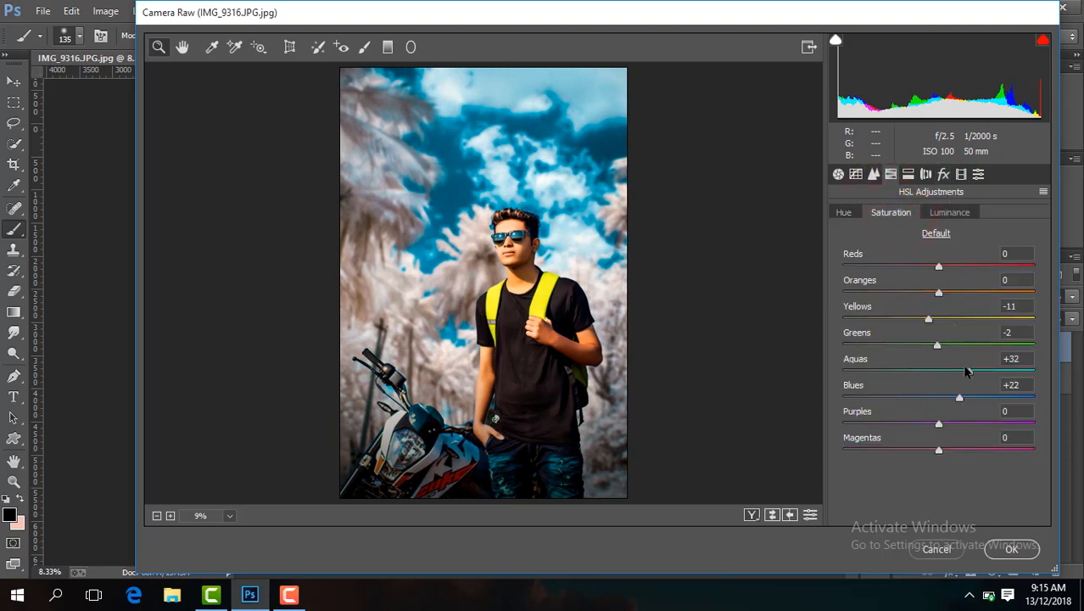
left_click_drag(954, 405, 950, 405)
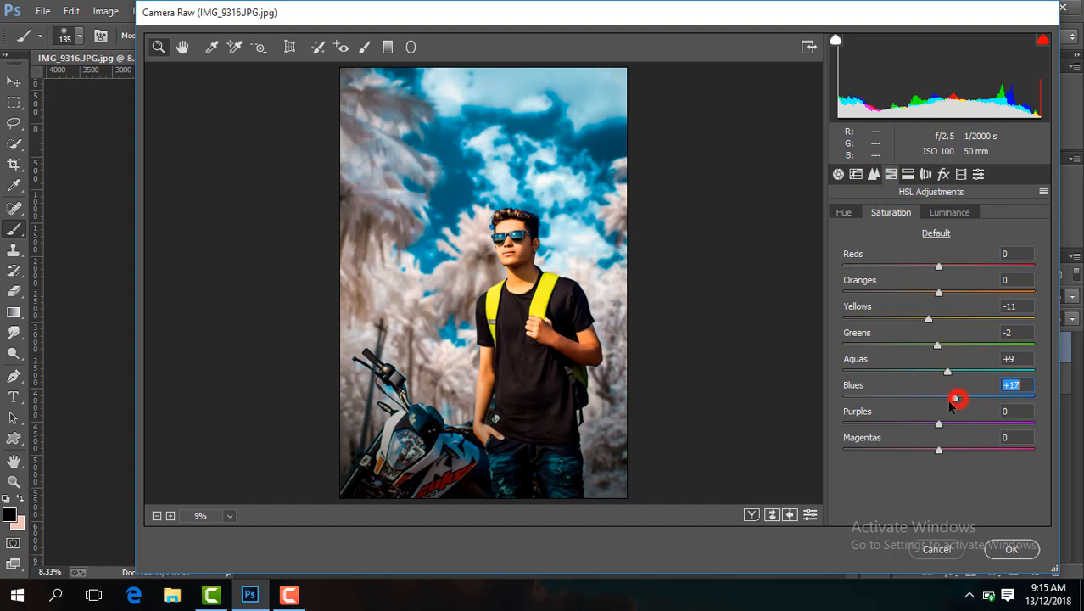
left_click(964, 213)
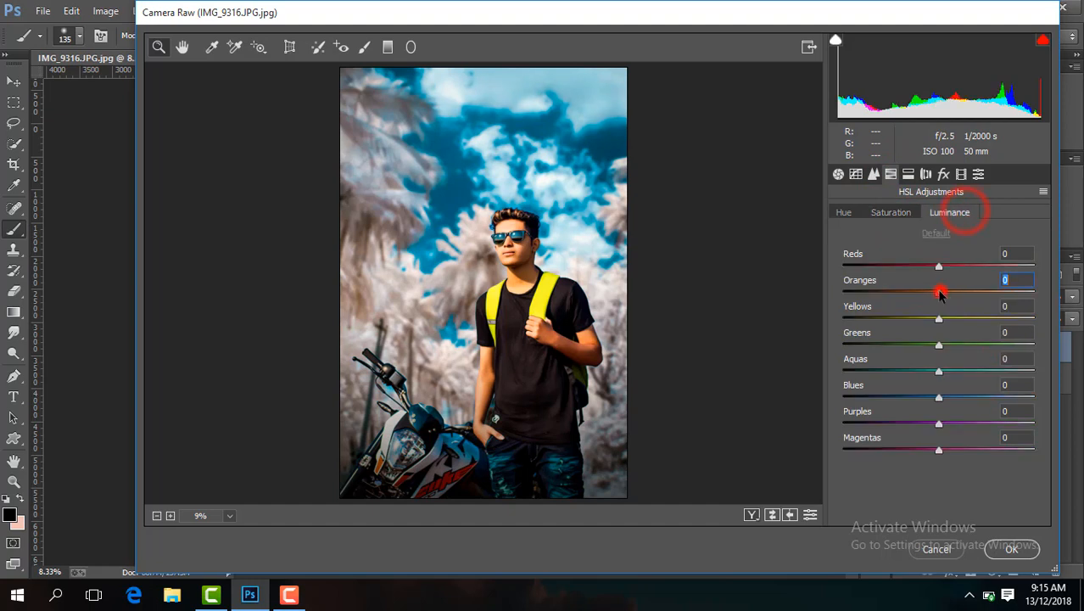
left_click(905, 214)
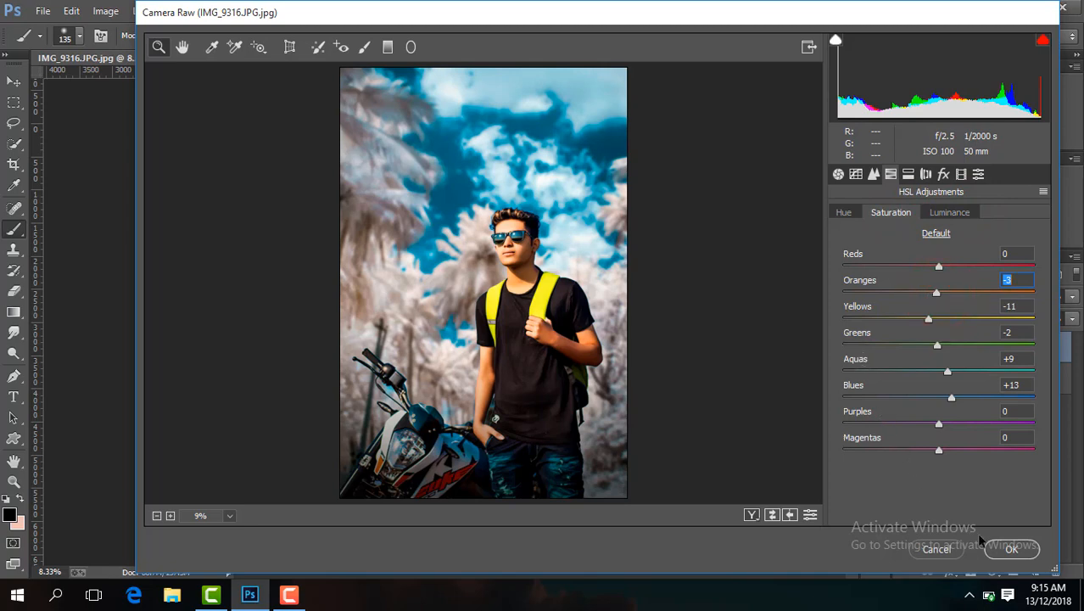
left_click(1009, 549)
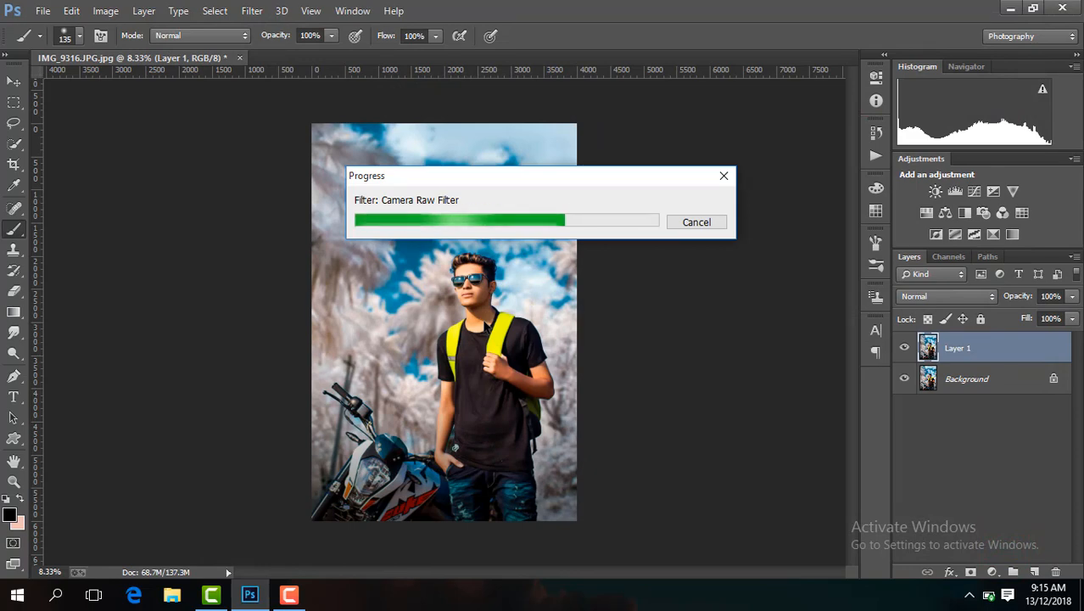
Step: Toggle Layer 1's visibility to compare the grade with the original, and merge the layer into the Background
left_click(904, 348)
left_click(904, 348)
right_click(929, 350)
left_click(711, 471)
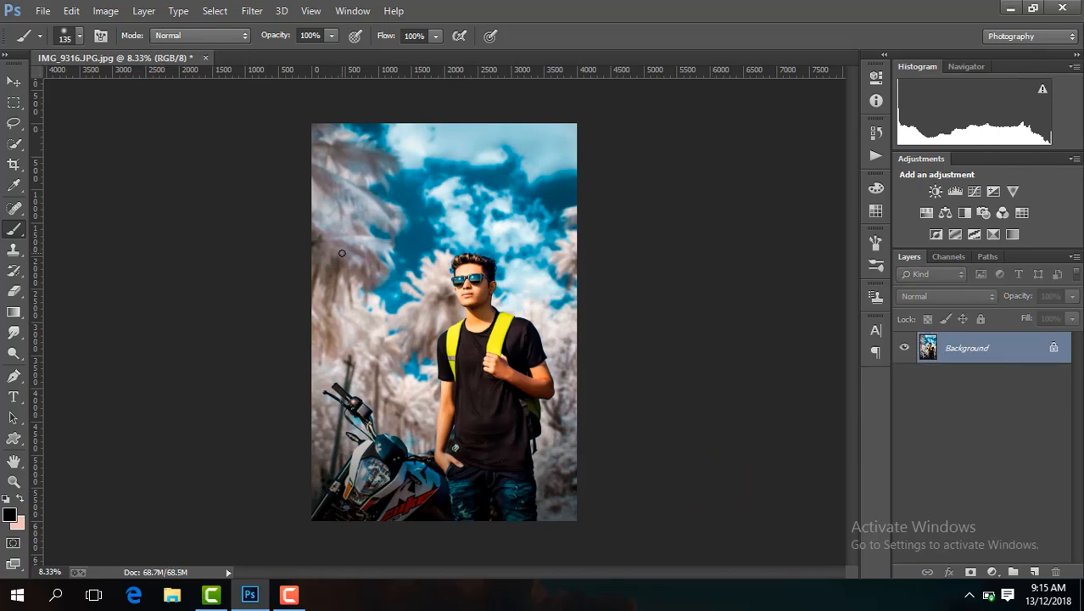
Step: Place the Untitled-ettergeg image as an embedded file from the Lalit Creations Indian Flag (1) folder in Documents
left_click(43, 10)
left_click(118, 236)
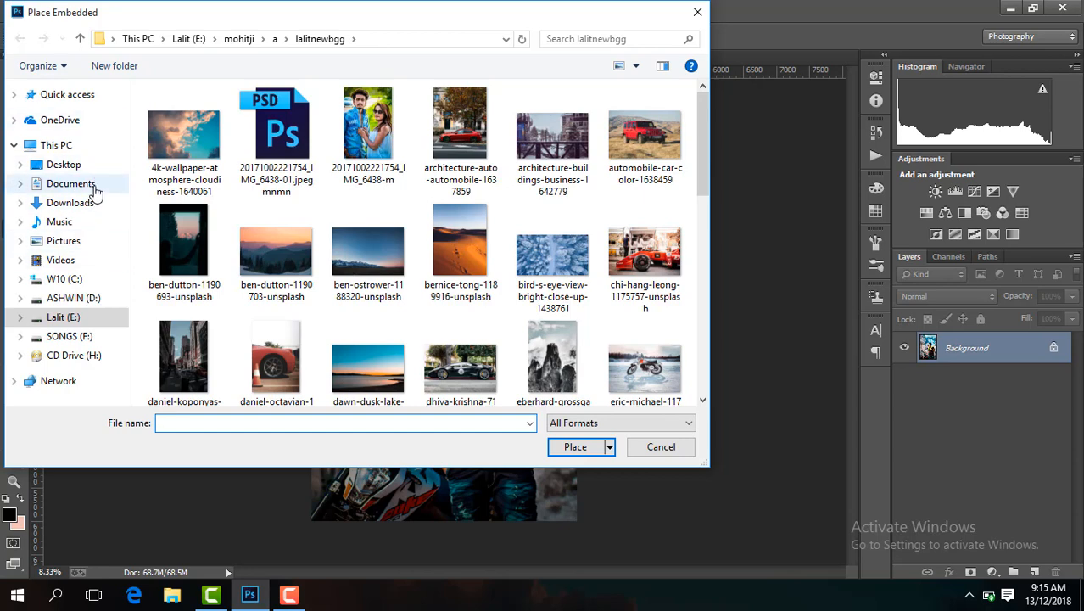
left_click(96, 185)
double_click(458, 123)
left_click(701, 108)
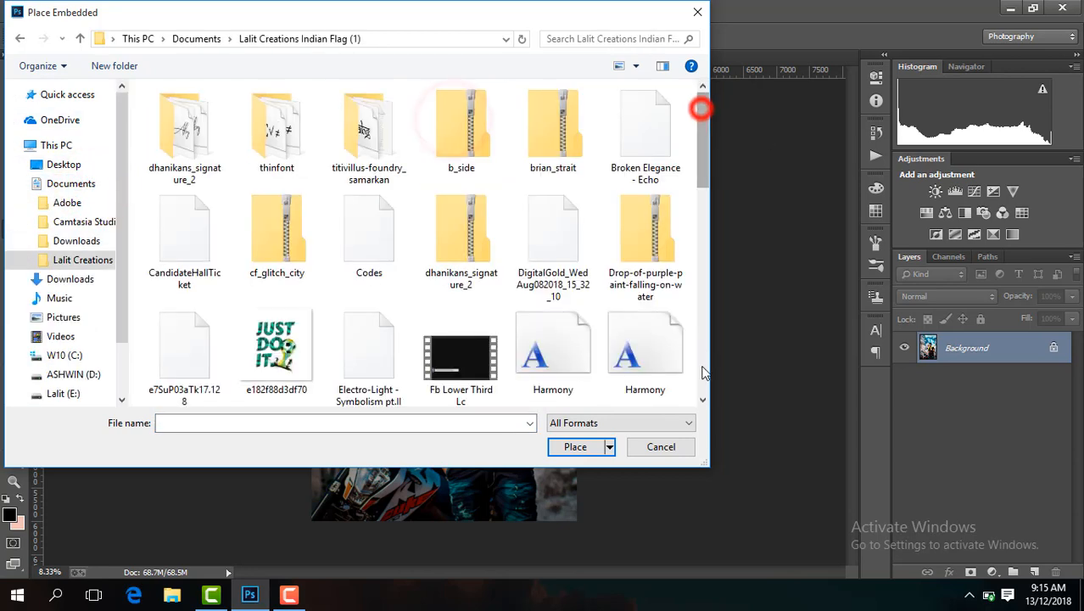
left_click_drag(708, 176, 704, 386)
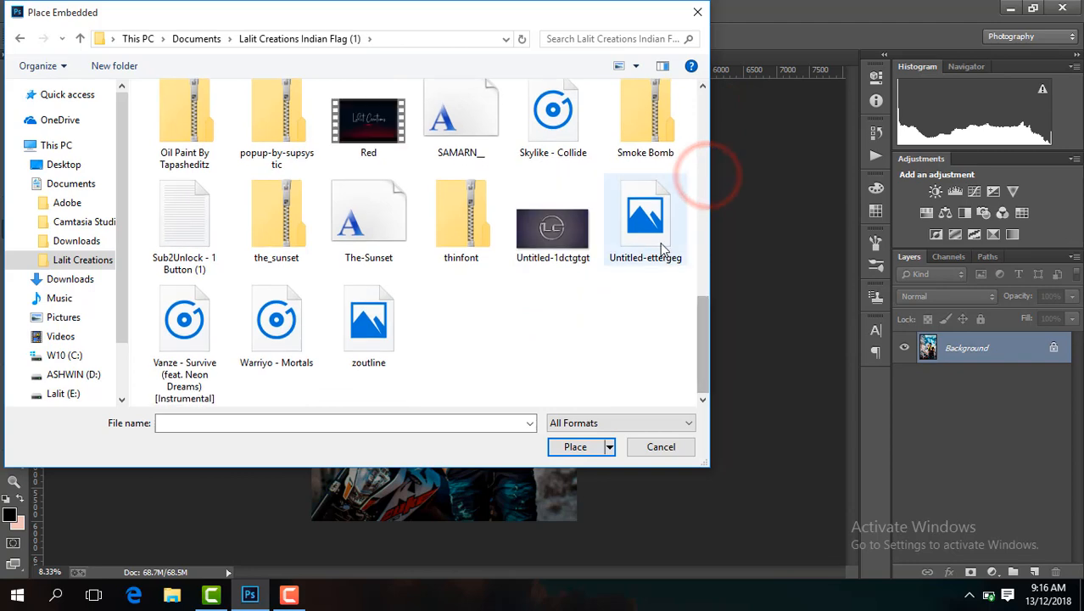
double_click(659, 242)
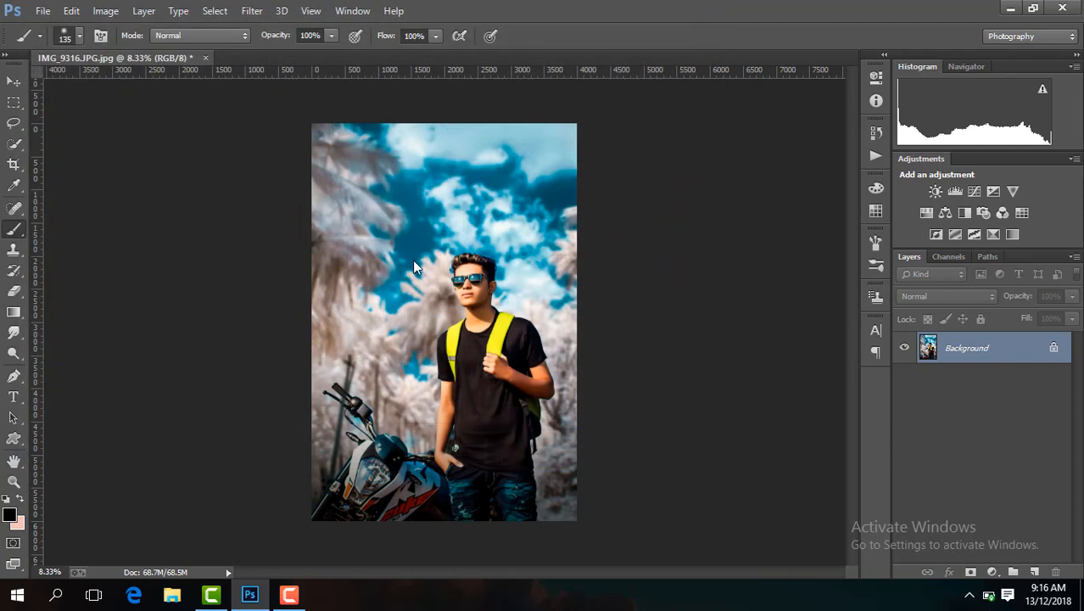